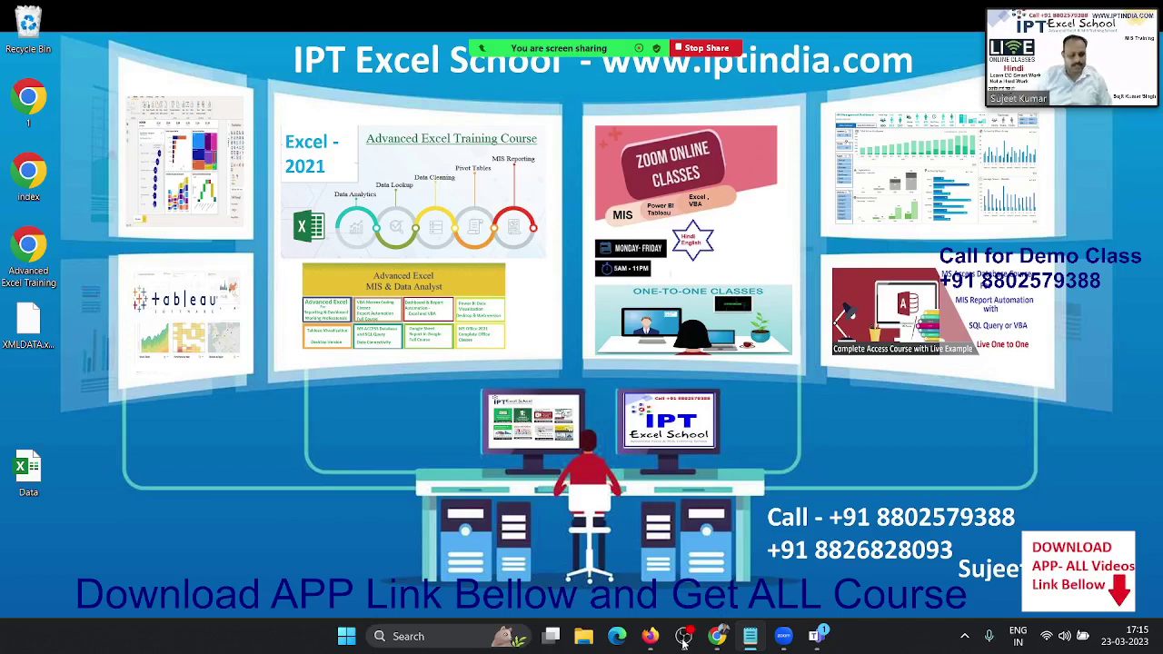
Step: Open the Windows Start menu to see the pinned apps
key(super)
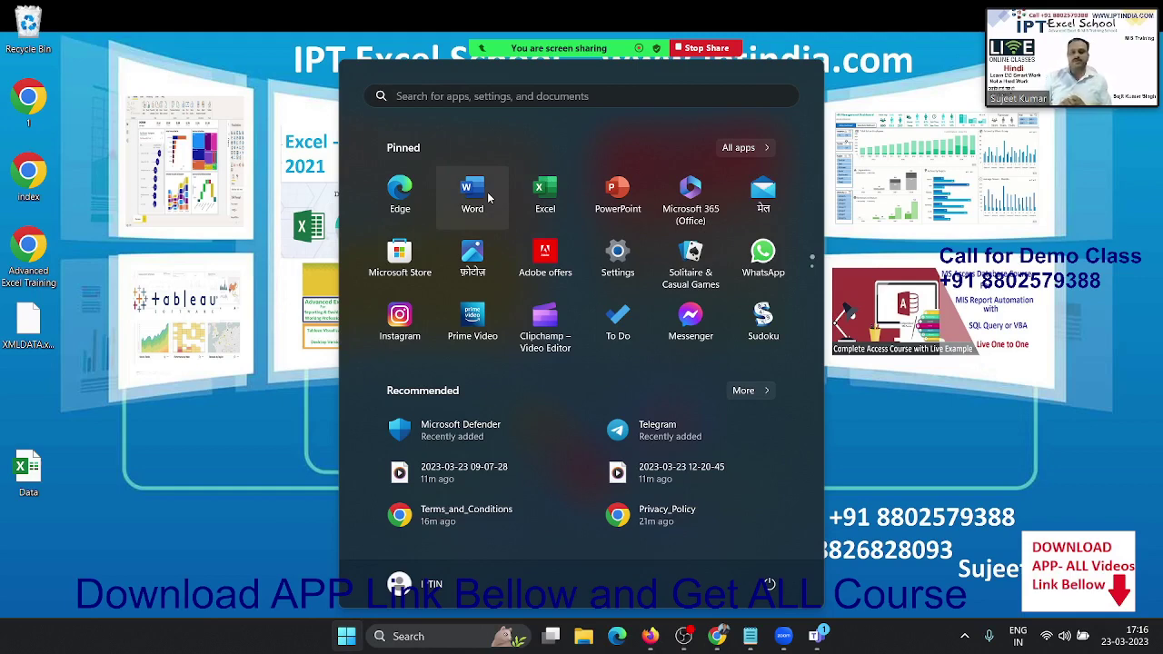
Step: Launch Word from the Start menu and create a new blank document, Document1
click(472, 192)
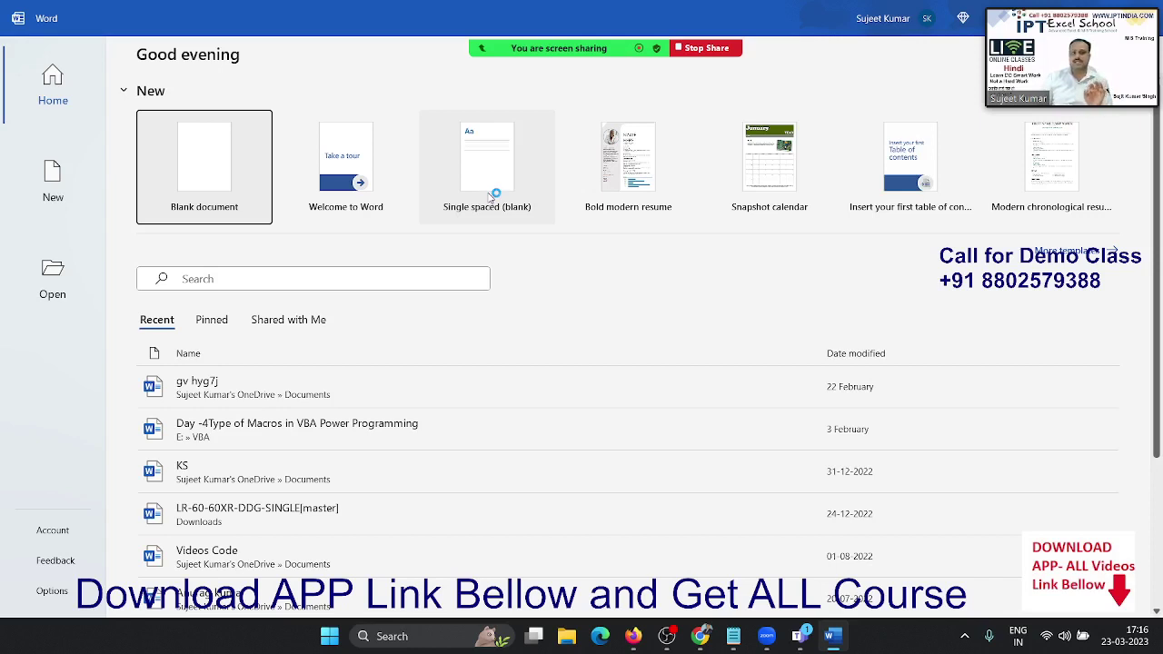
click(195, 175)
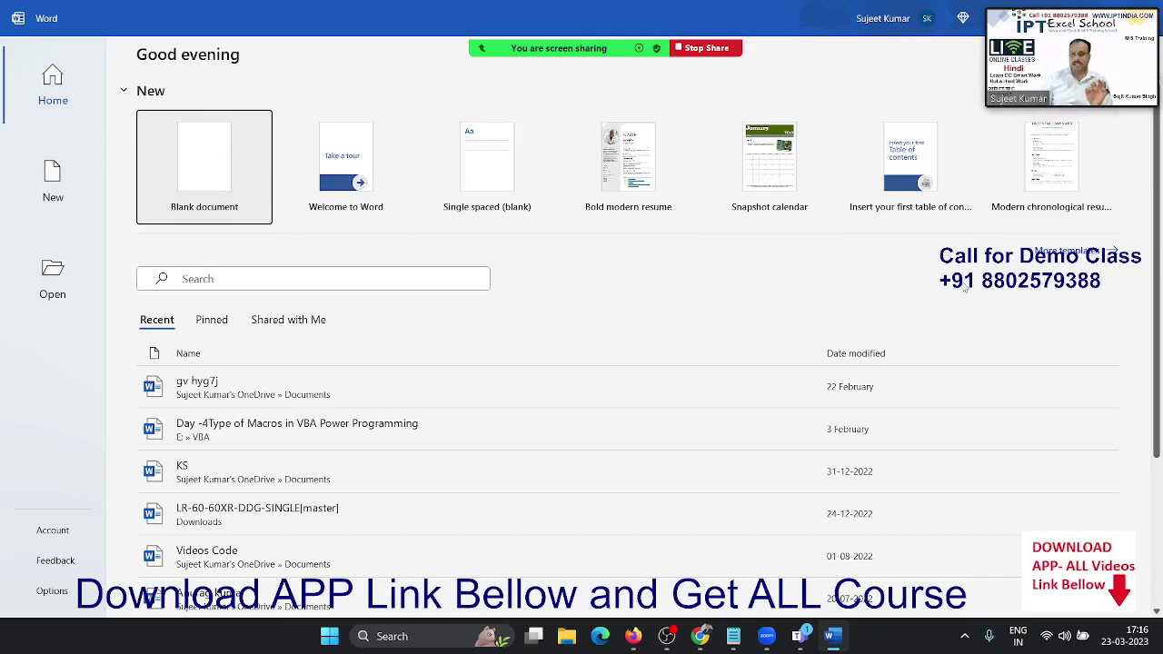
scroll(701, 341, down, 1)
scroll(700, 343, down, 1)
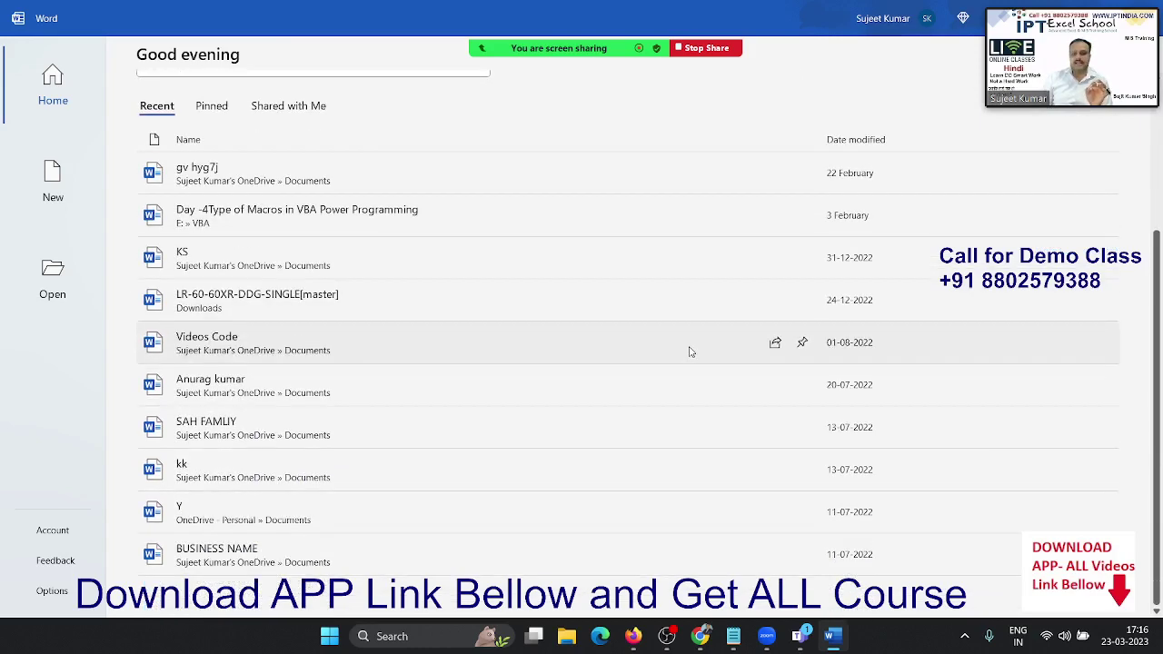
scroll(690, 352, up, 2)
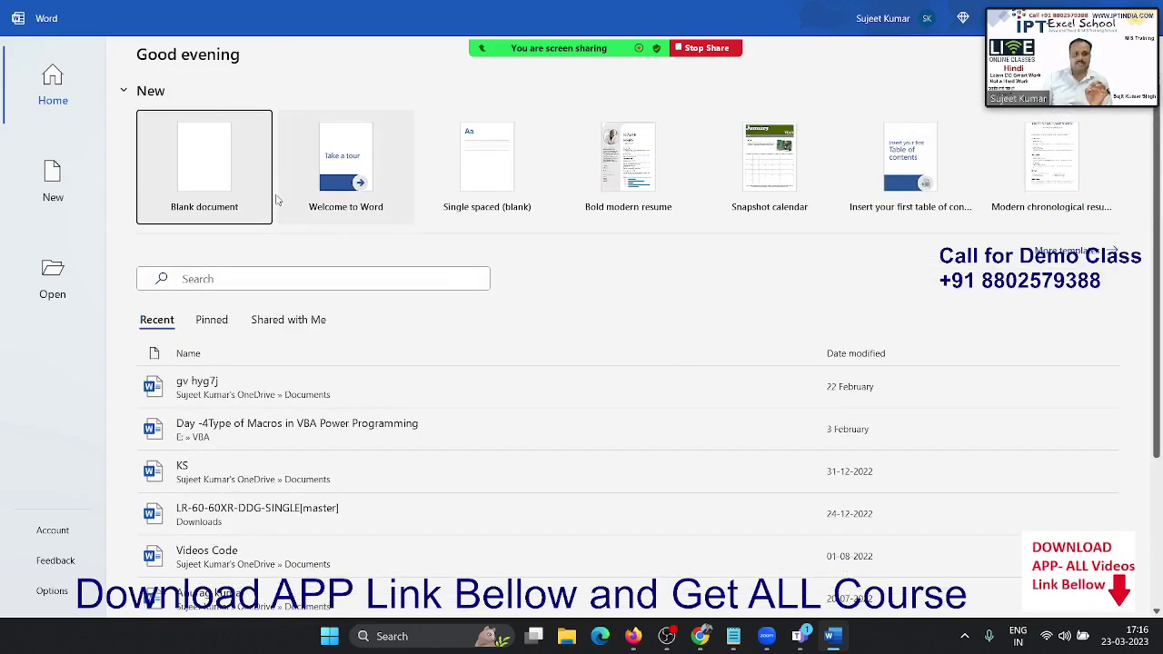
click(191, 167)
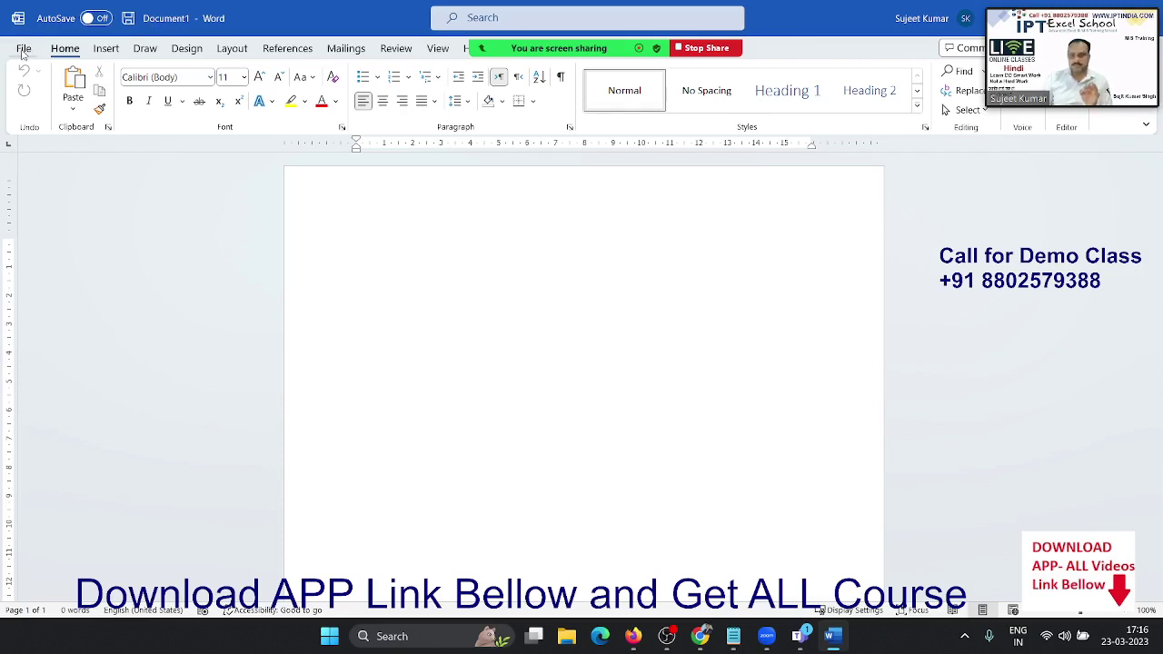
Step: Open the File backstage, return to the document, then bring the backstage up again
click(24, 49)
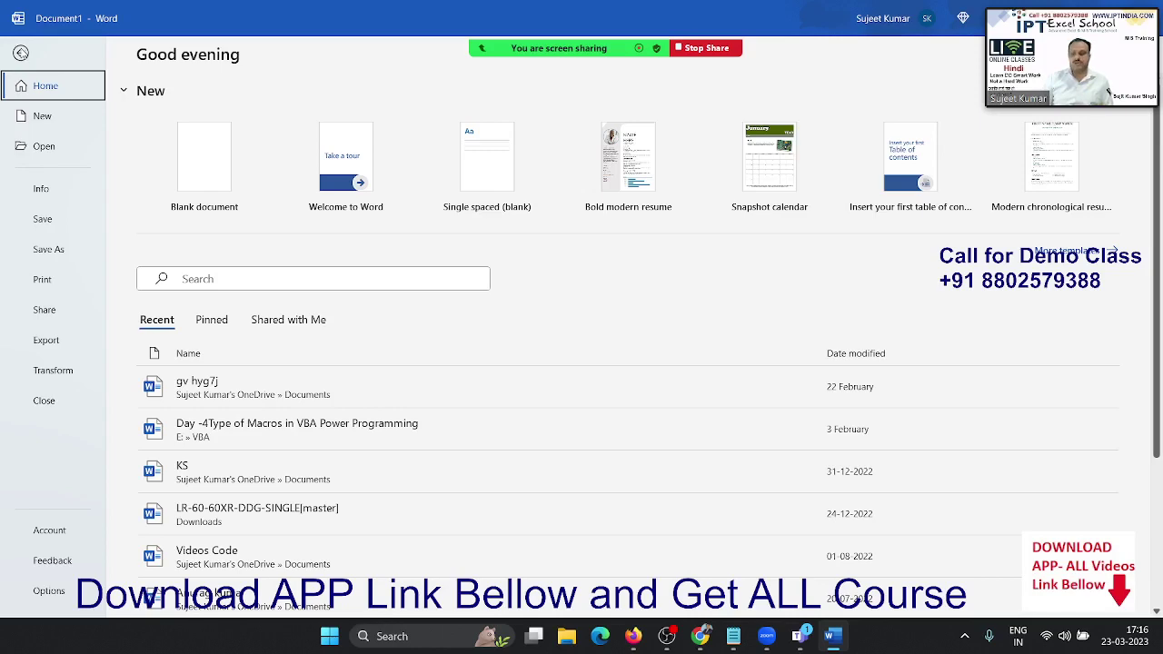
click(21, 52)
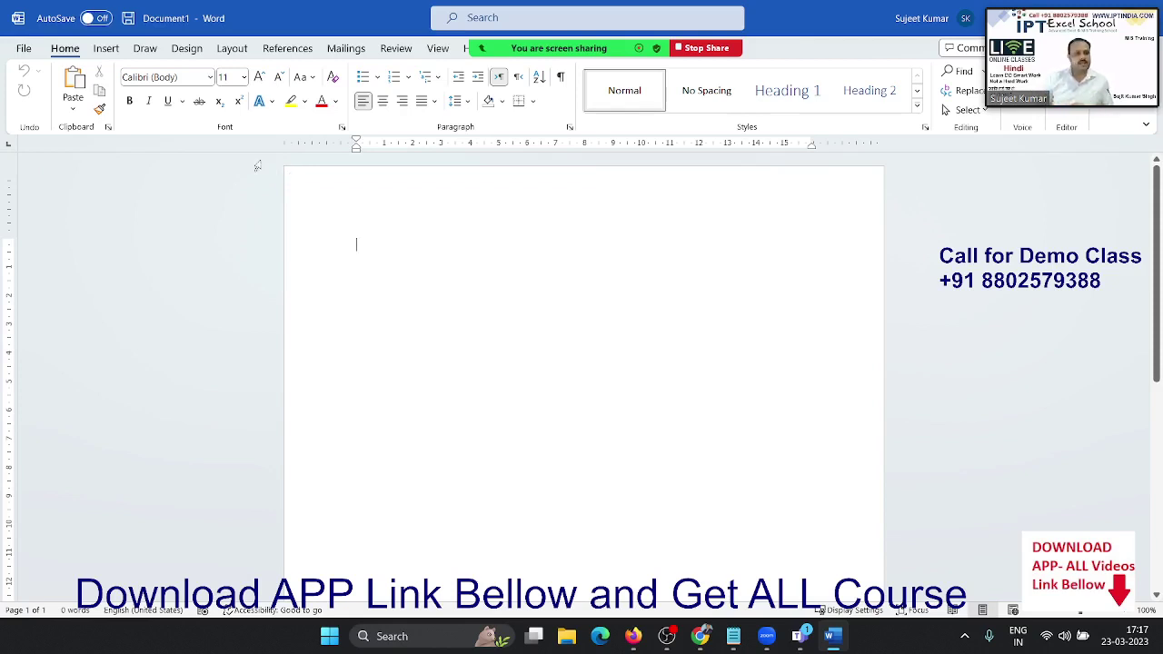
click(26, 51)
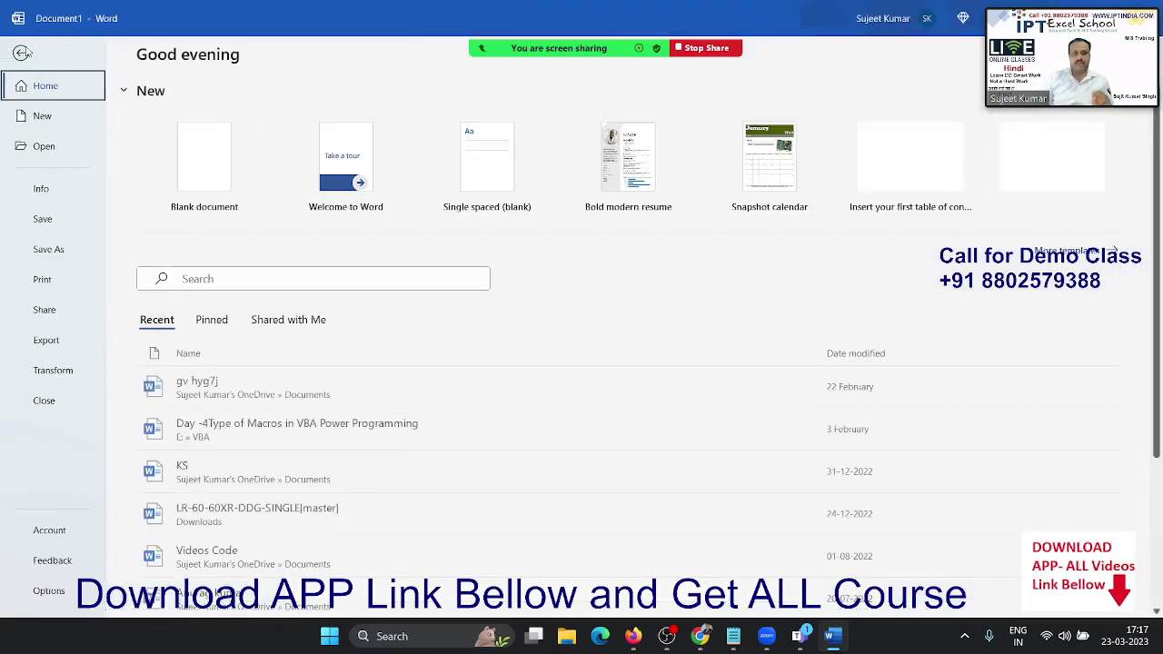
Step: Use Save As > Browse to save the document as 1st-Doc on APP_Rec (D:)
click(61, 250)
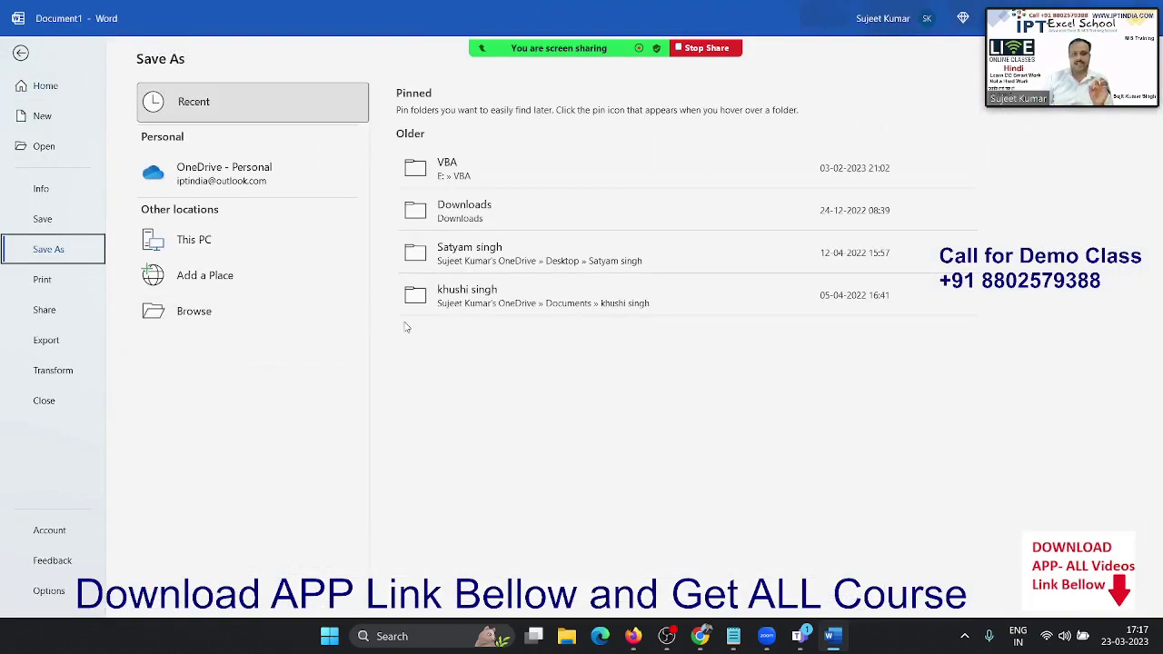
click(254, 173)
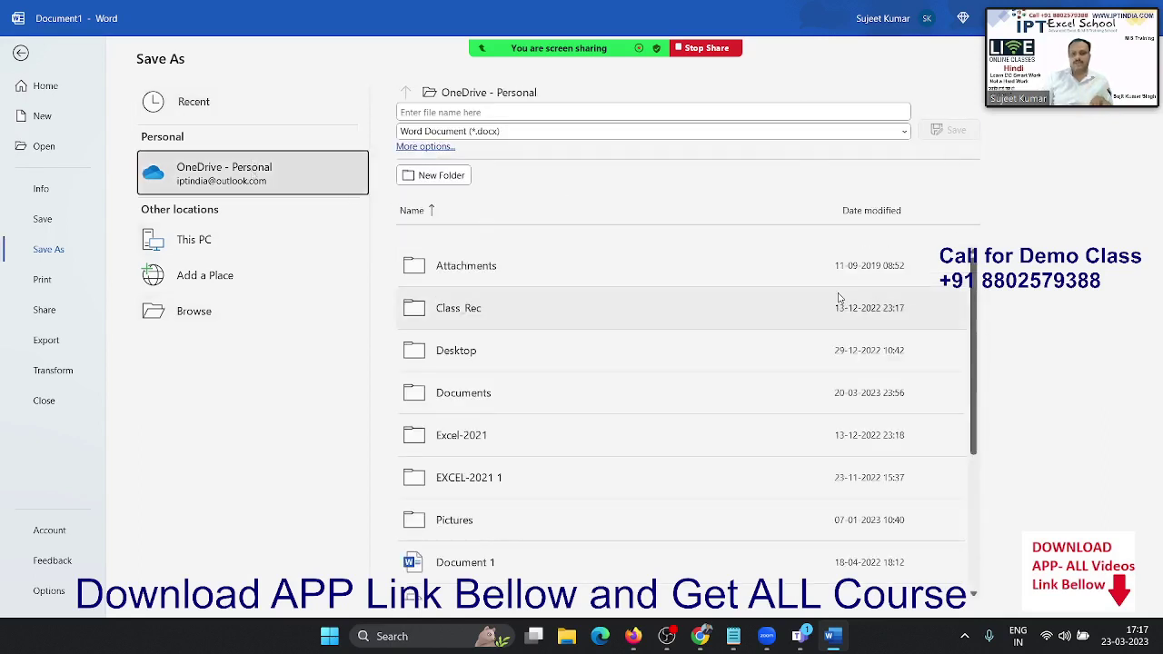
scroll(838, 300, down, 2)
scroll(822, 309, up, 2)
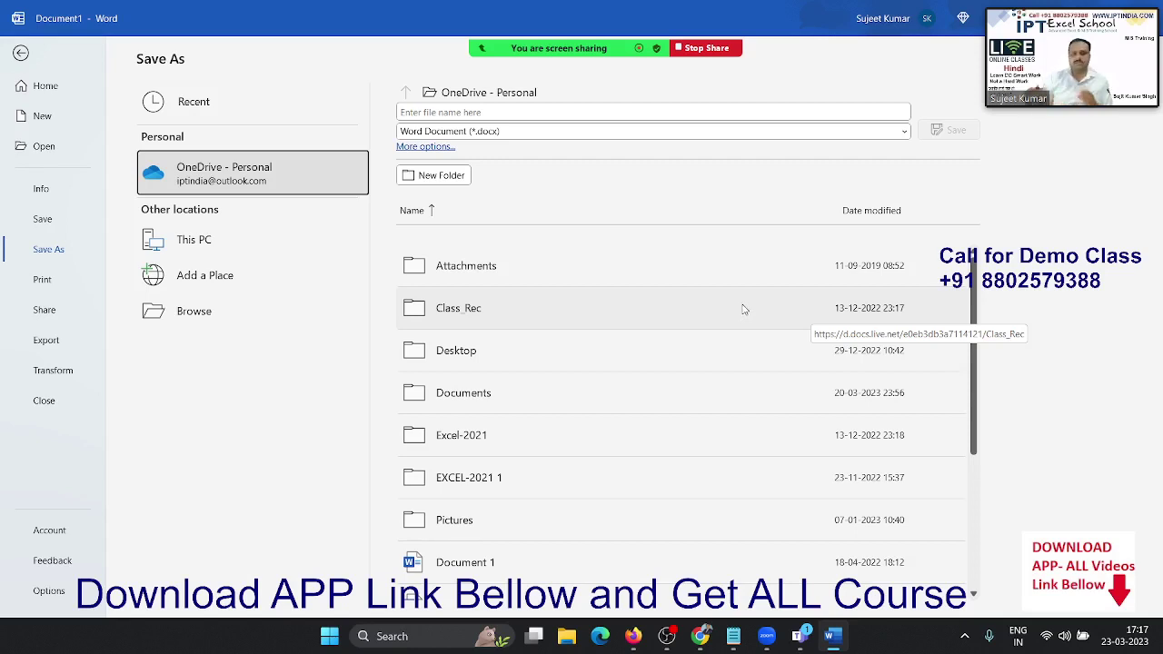
click(190, 315)
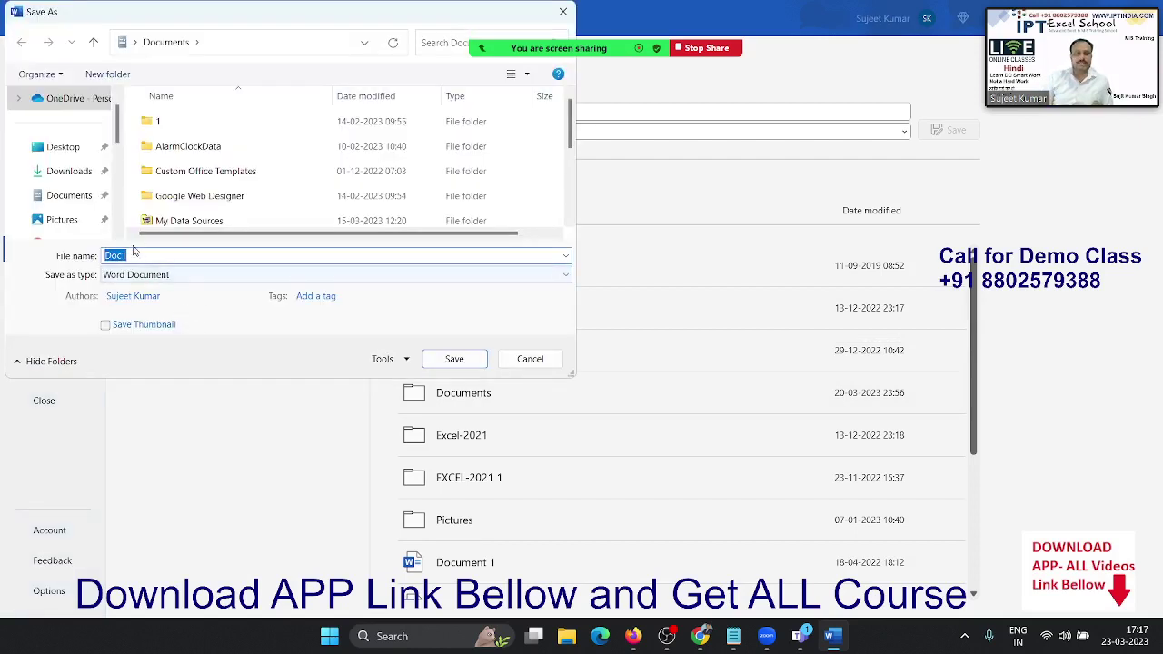
scroll(73, 227, down, 2)
click(68, 198)
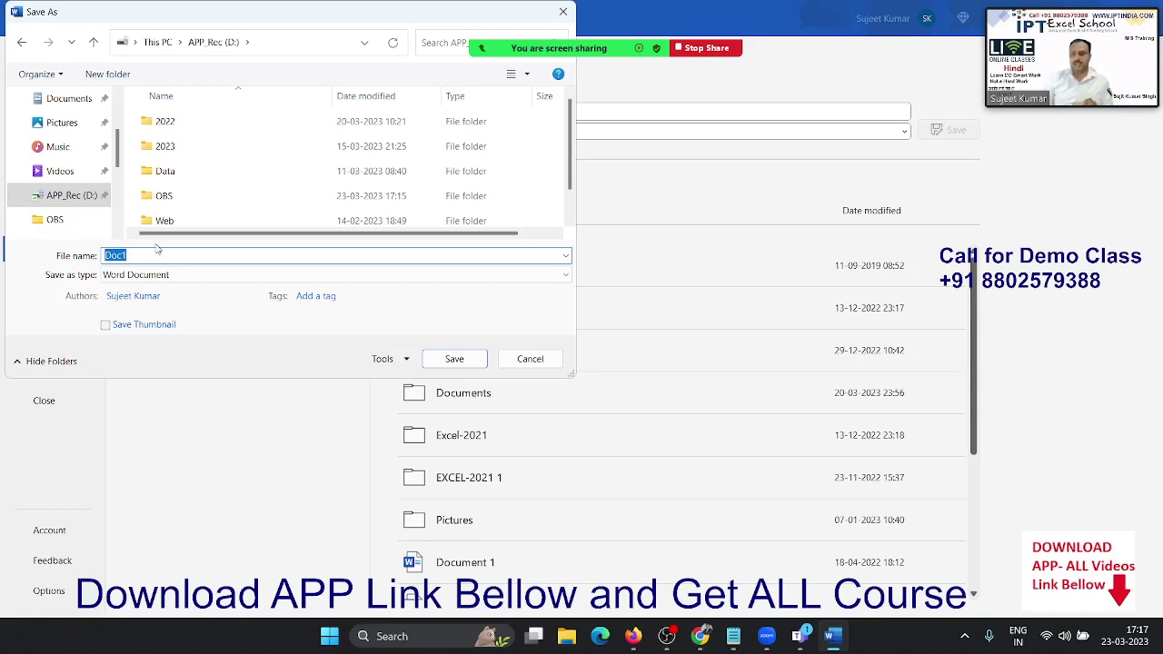
text(1st-)
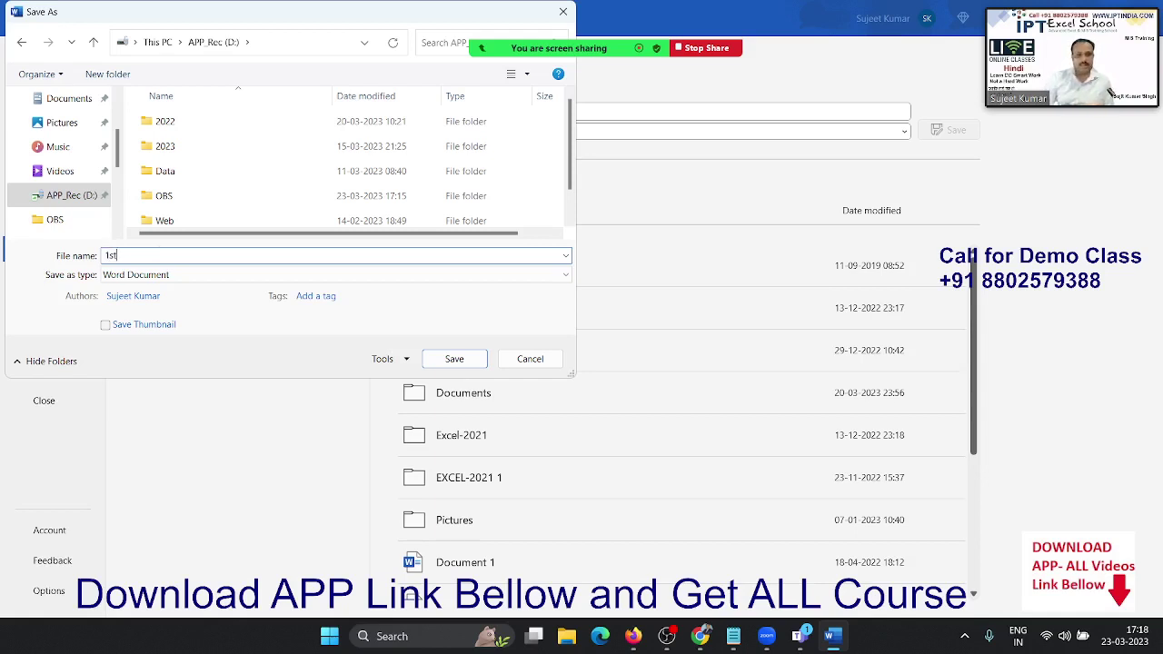
text(Doc)
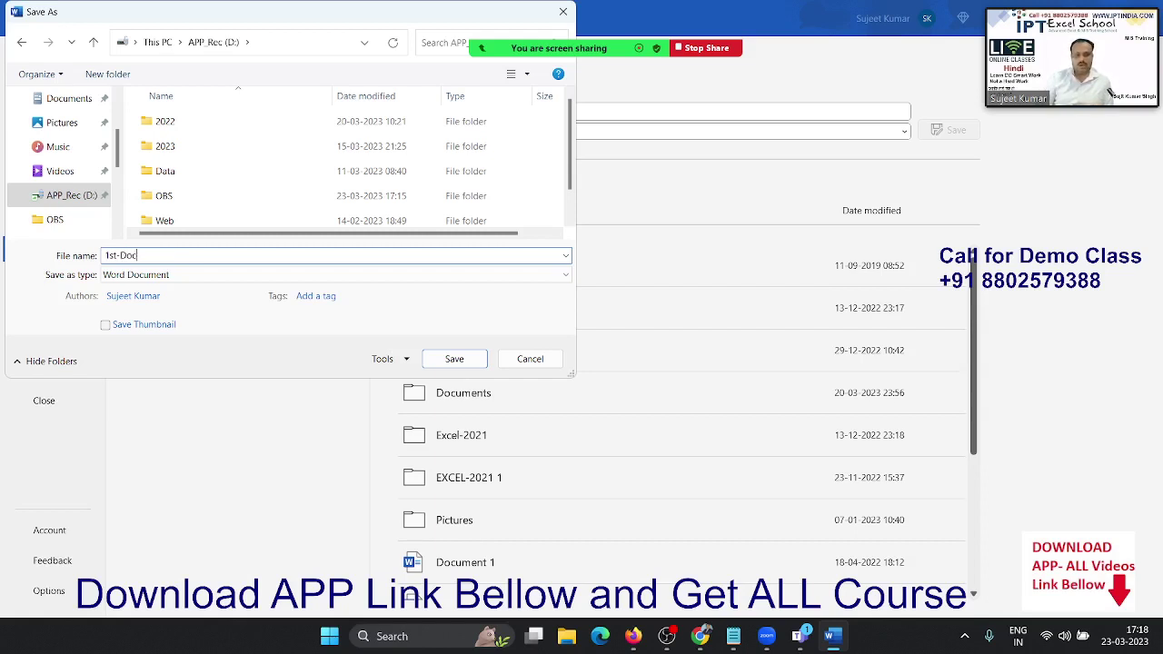
click(451, 360)
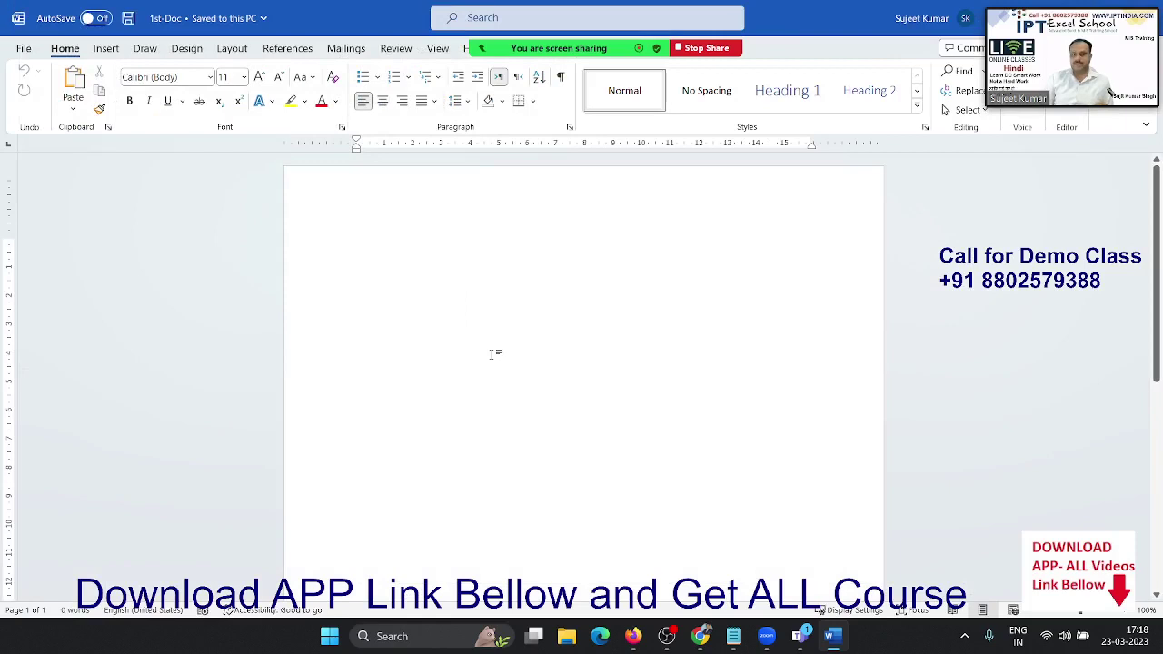
Step: Type 'The IPT Excel School', then close Word and save the changes when prompted
text(The )
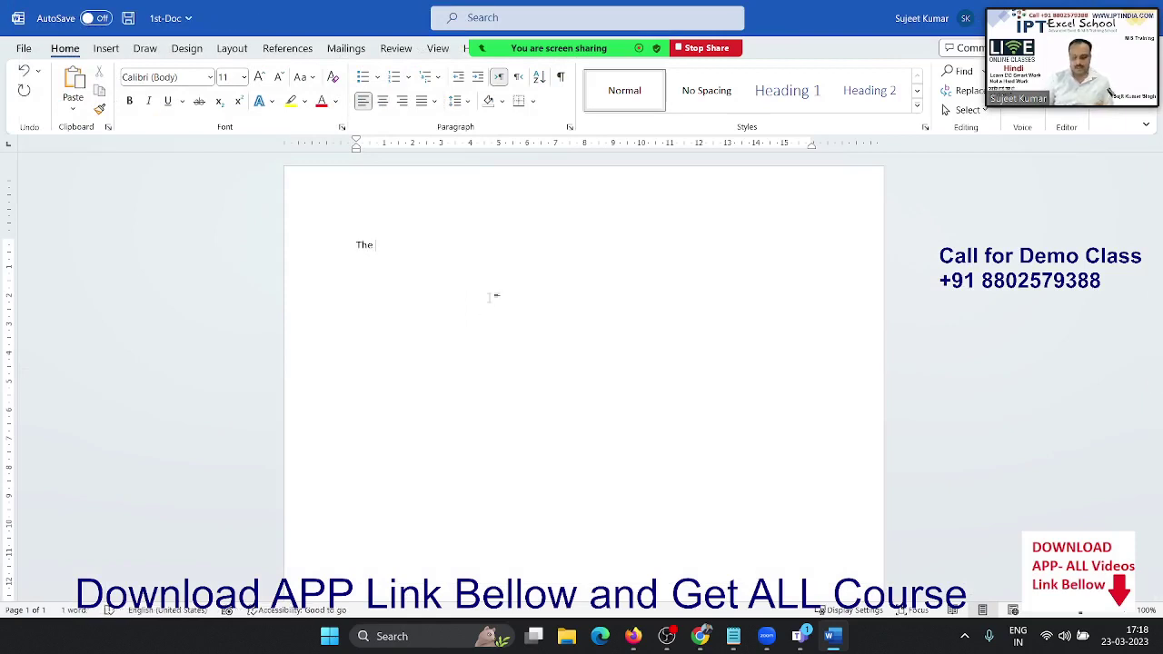
text(IPT Exce)
text(l Schoo)
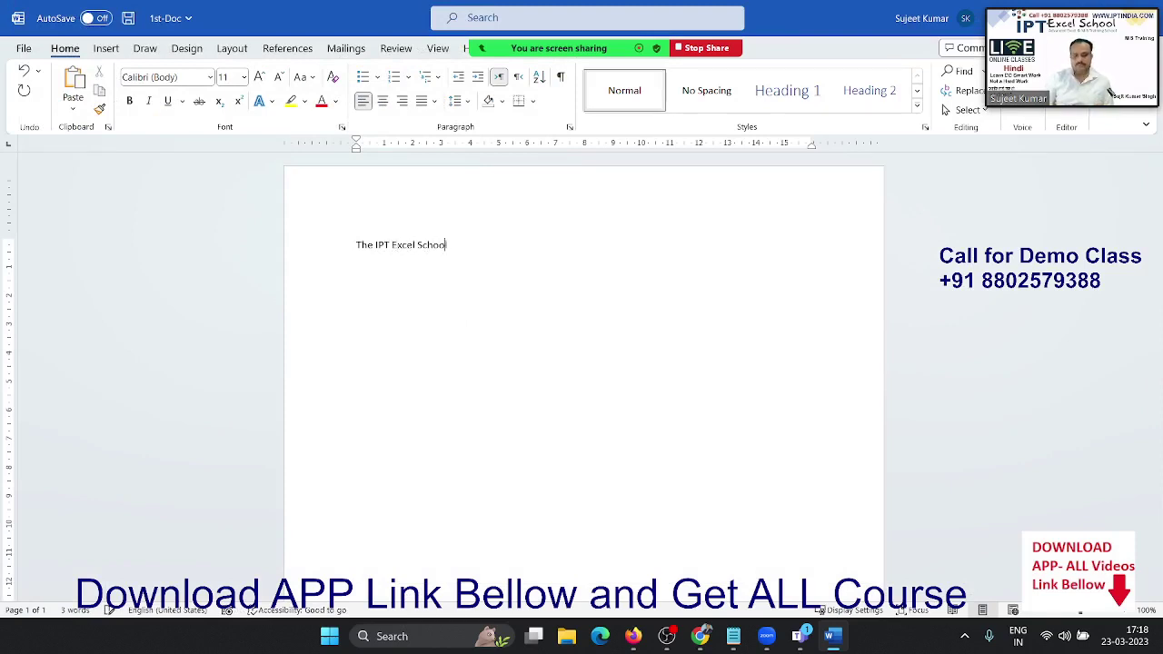
text(l)
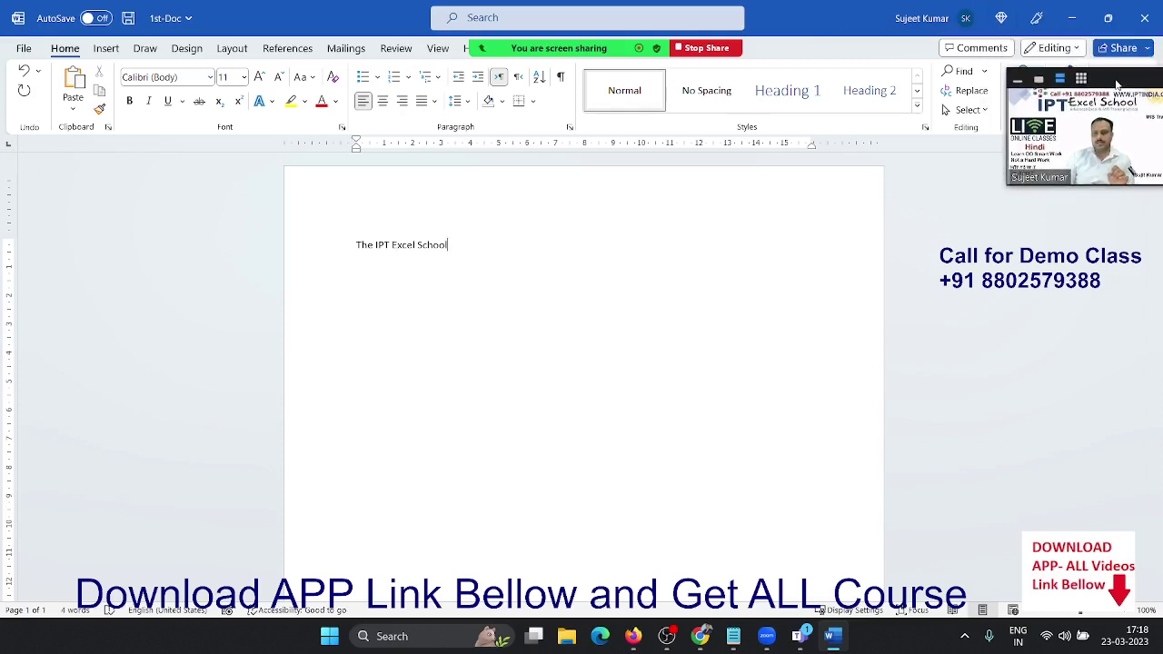
click(1144, 18)
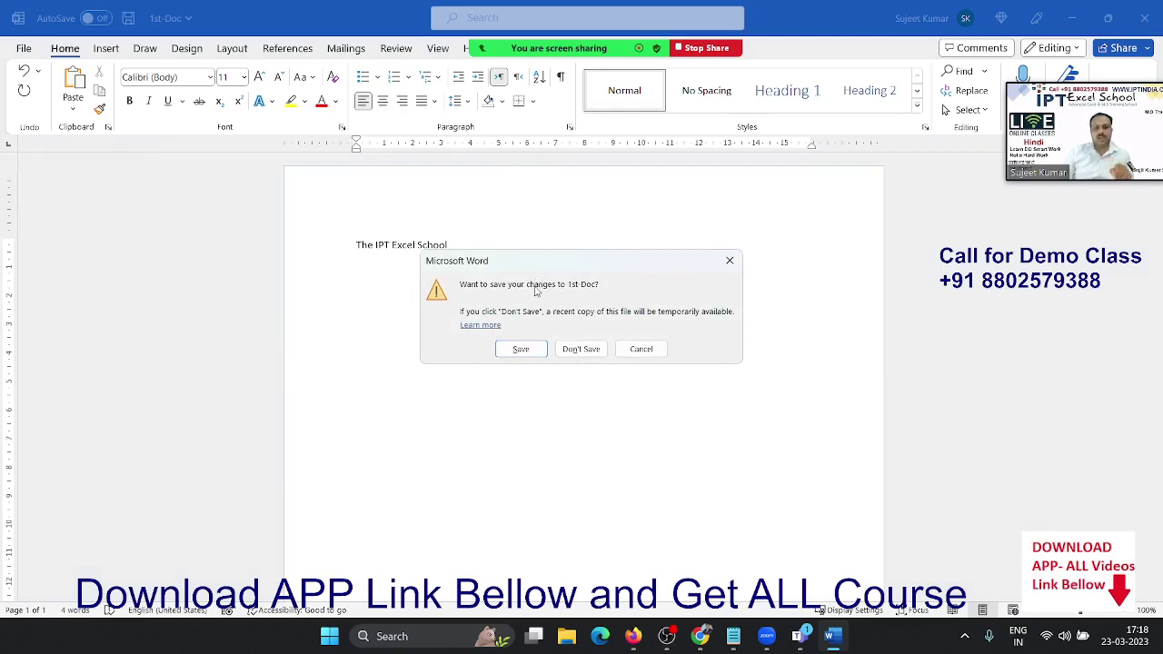
drag(515, 269, 517, 318)
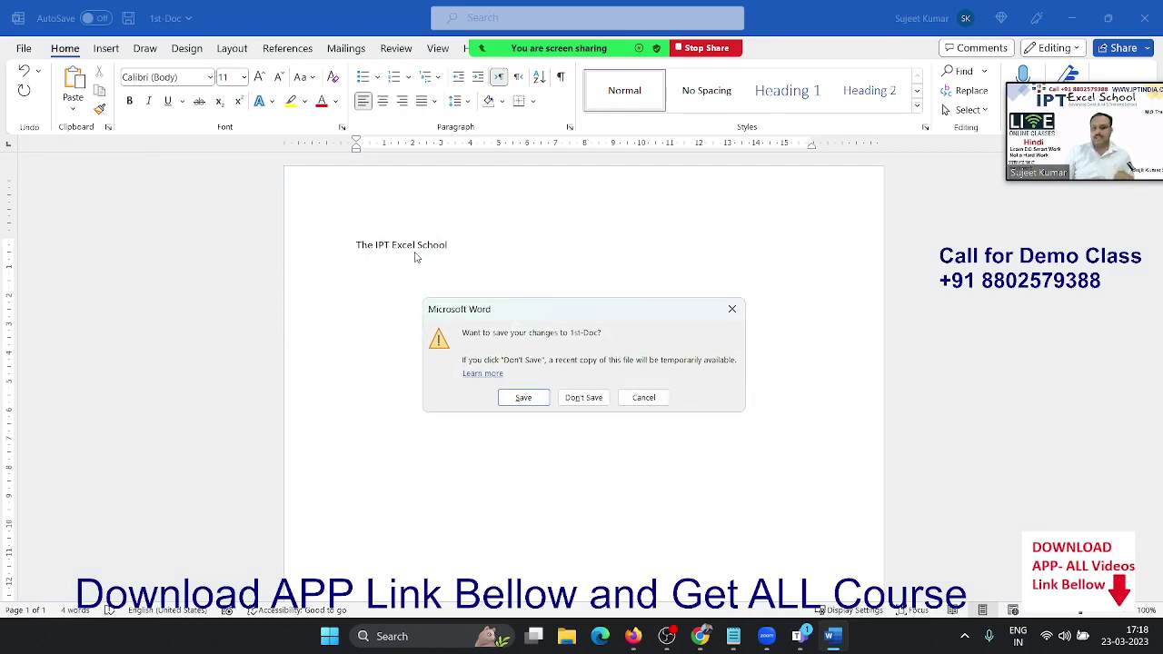
click(415, 257)
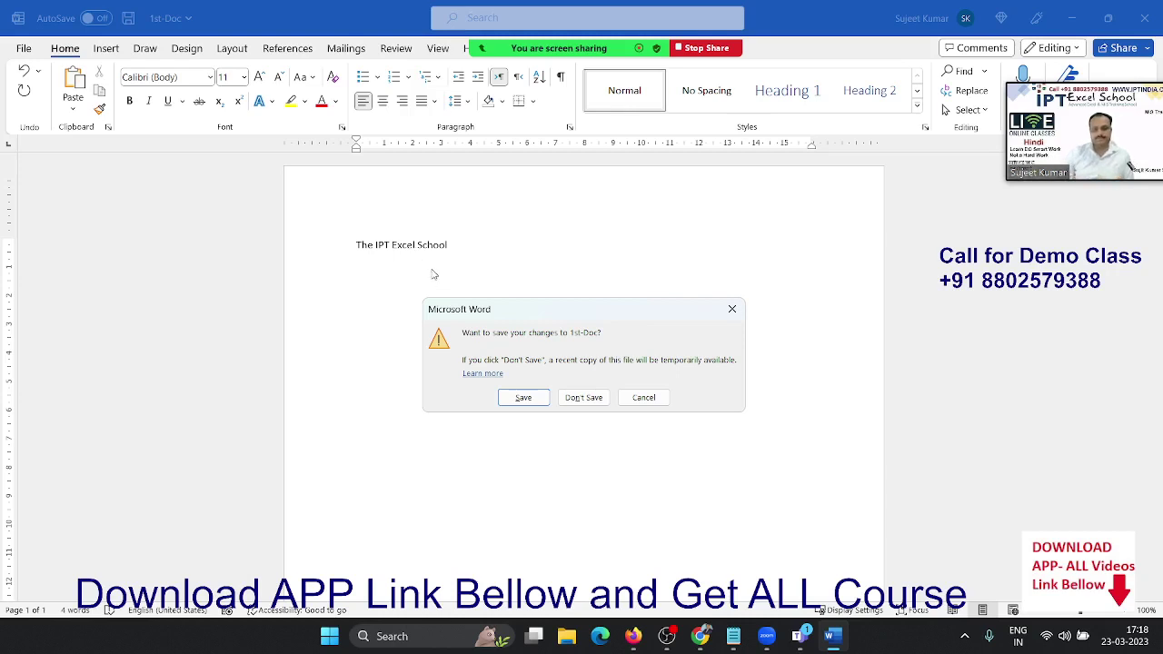
click(518, 400)
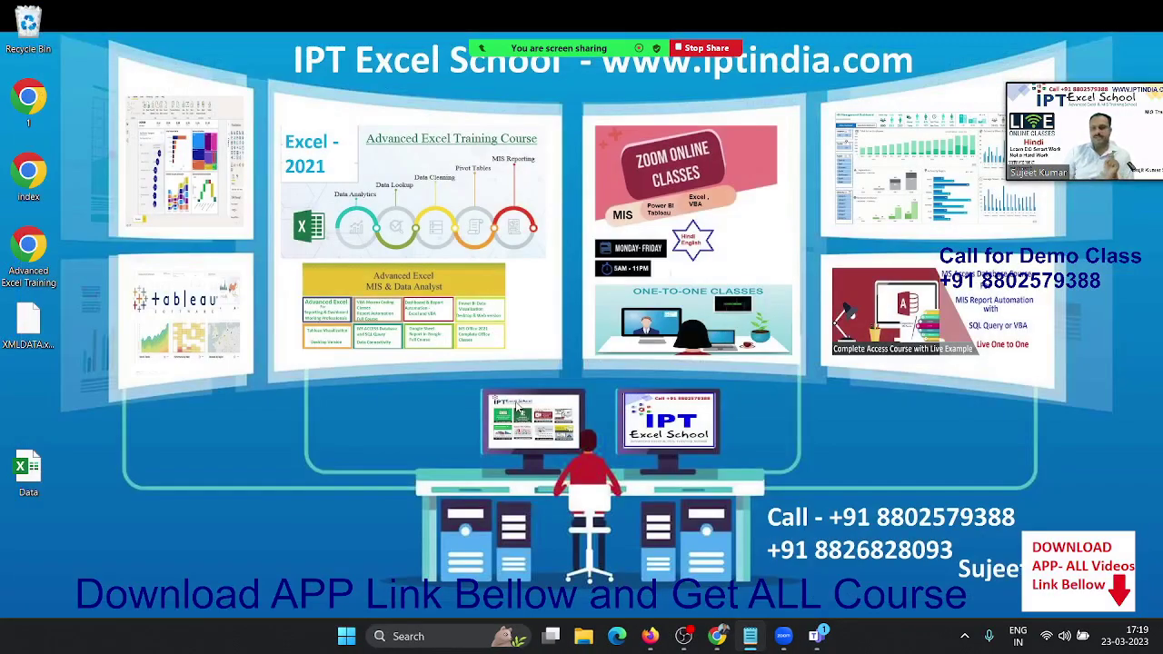
Step: Locate 1st-Doc on the APP_Rec (D:) drive in File Explorer, then search Start for 'word'
click(586, 636)
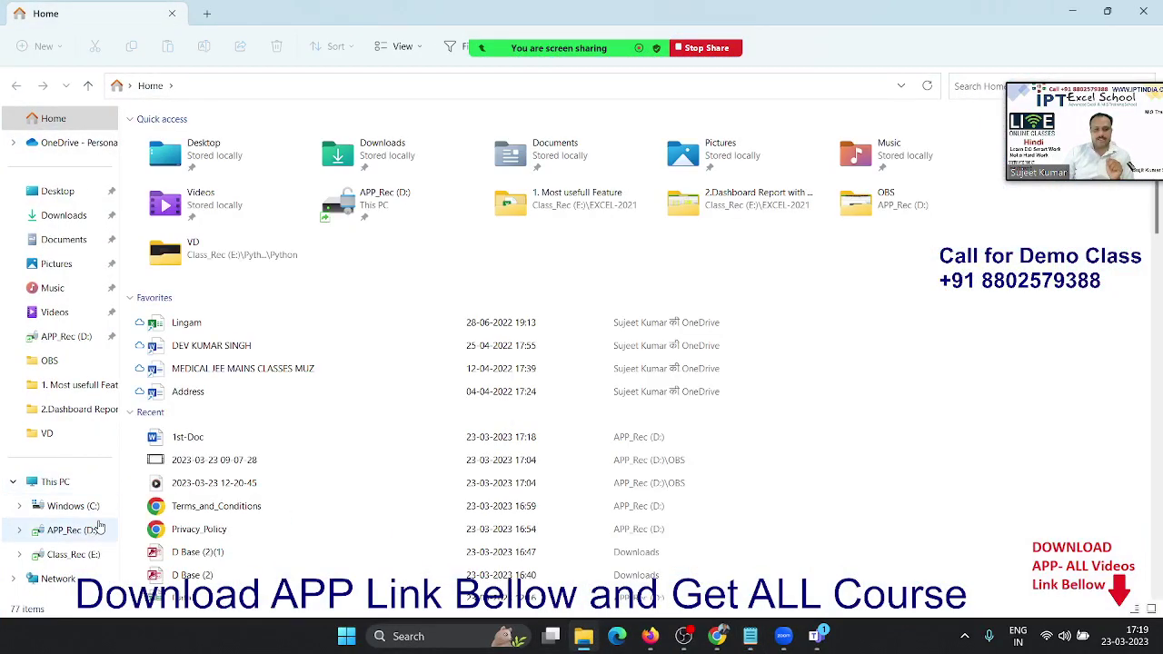
click(94, 529)
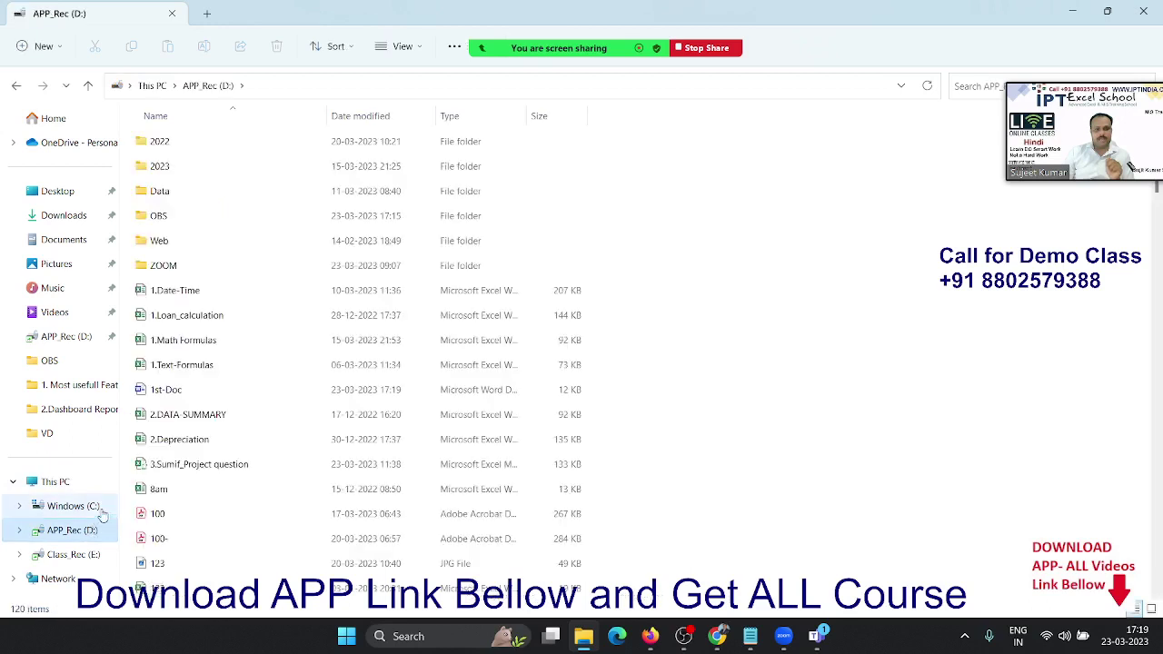
click(213, 398)
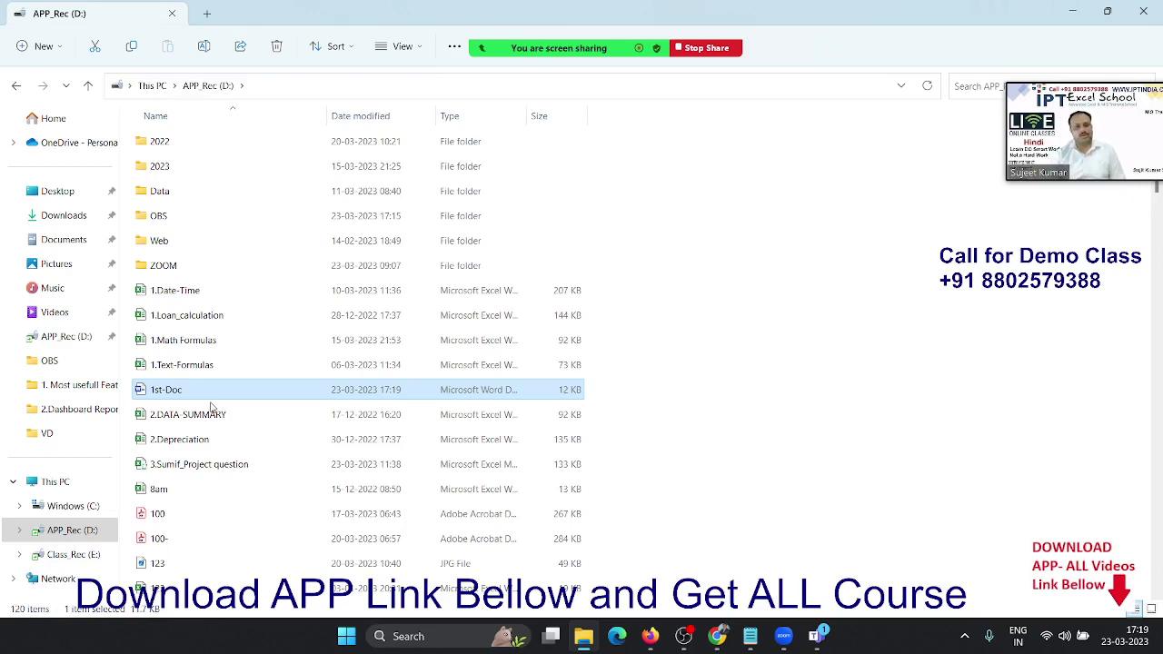
key(super)
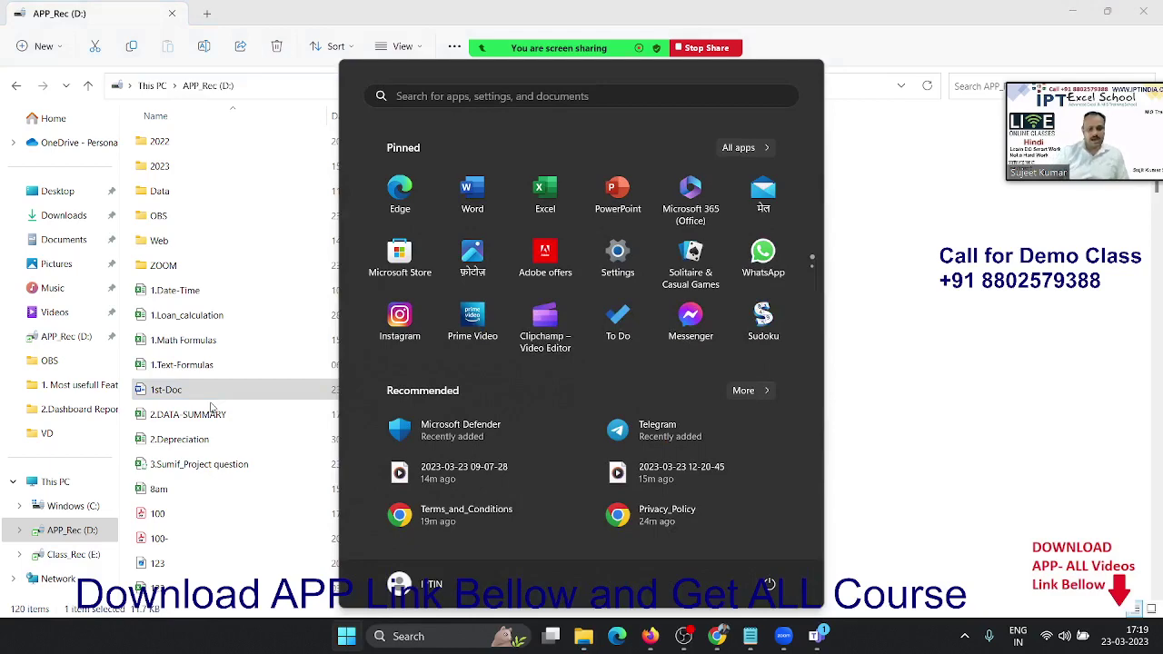
text(word)
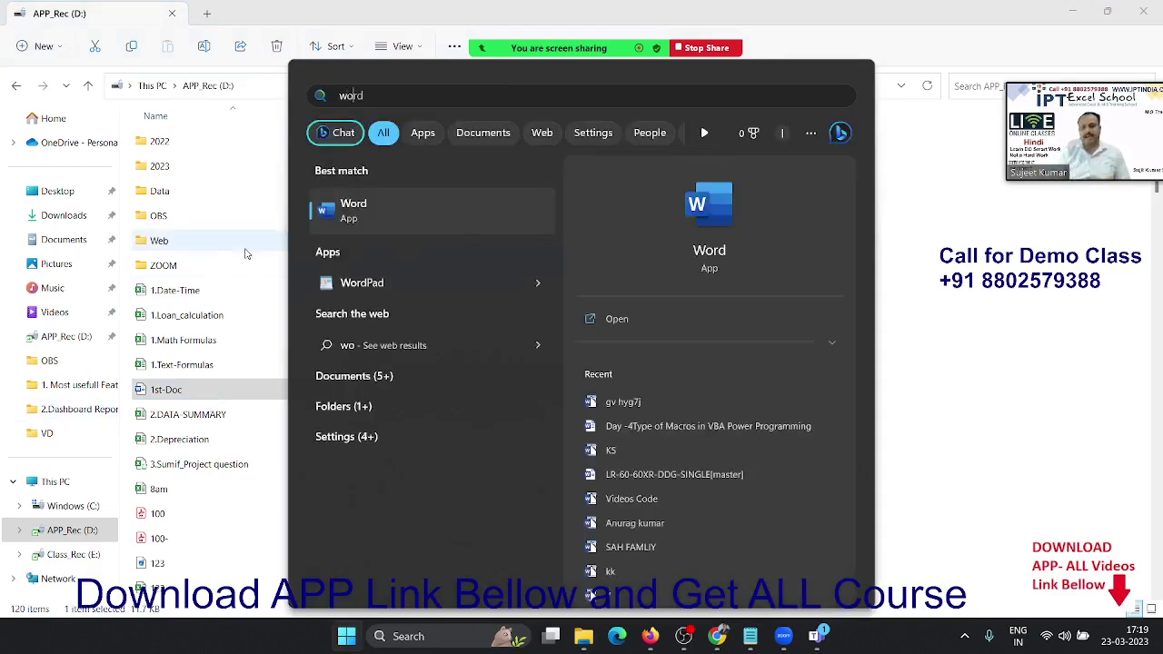
Step: Launch Word from the search result and open 1st-Doc from the recent documents list
key(Return)
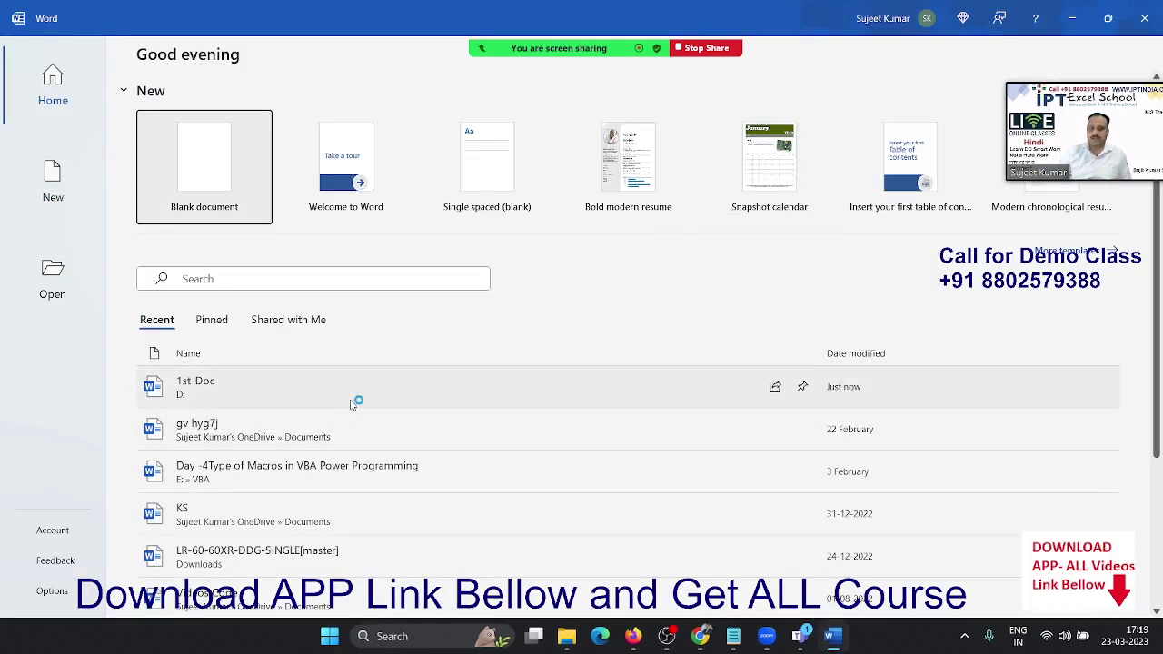
scroll(352, 404, down, 3)
scroll(352, 407, down, 1)
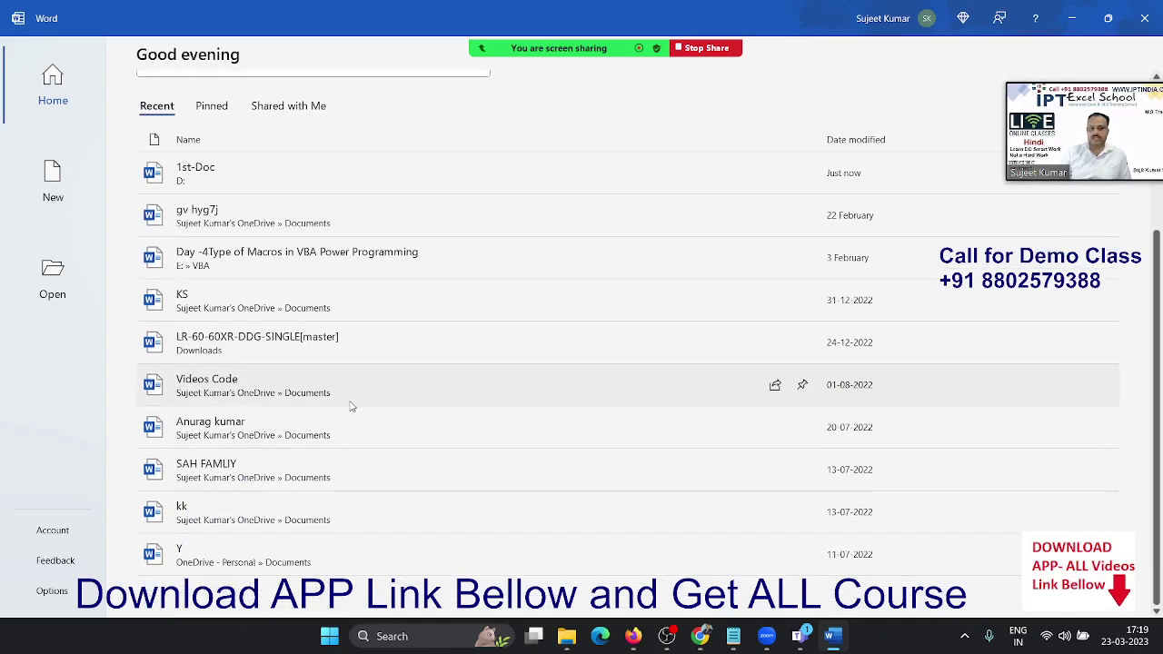
scroll(351, 406, up, 3)
scroll(353, 408, up, 1)
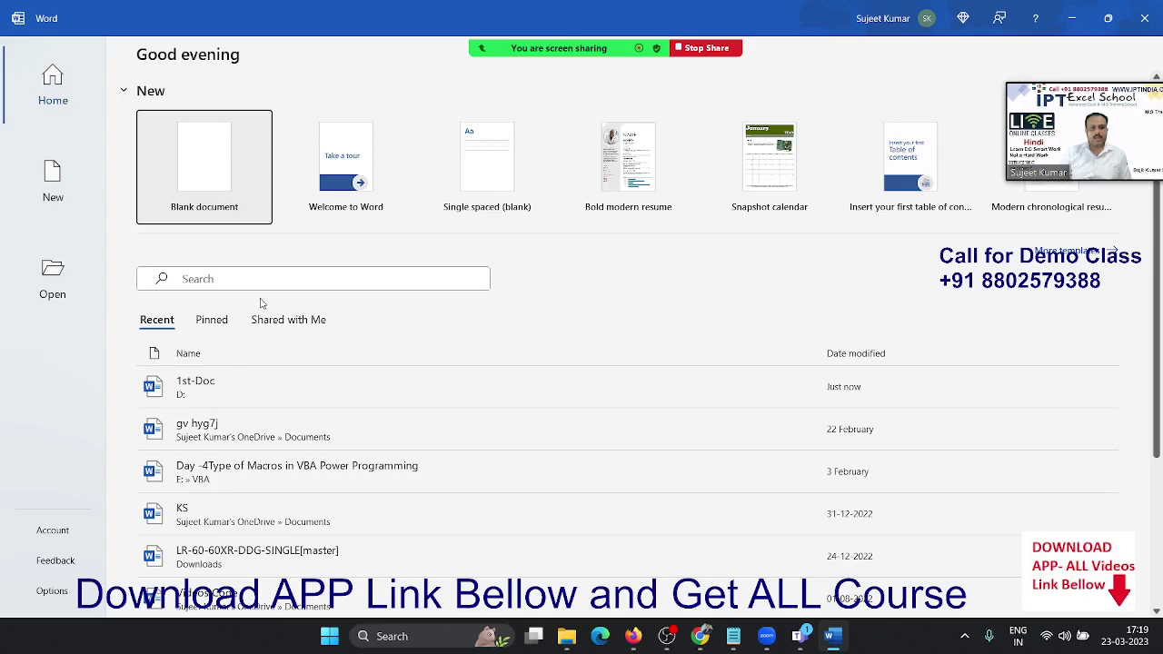
scroll(261, 344, down, 3)
scroll(261, 344, down, 1)
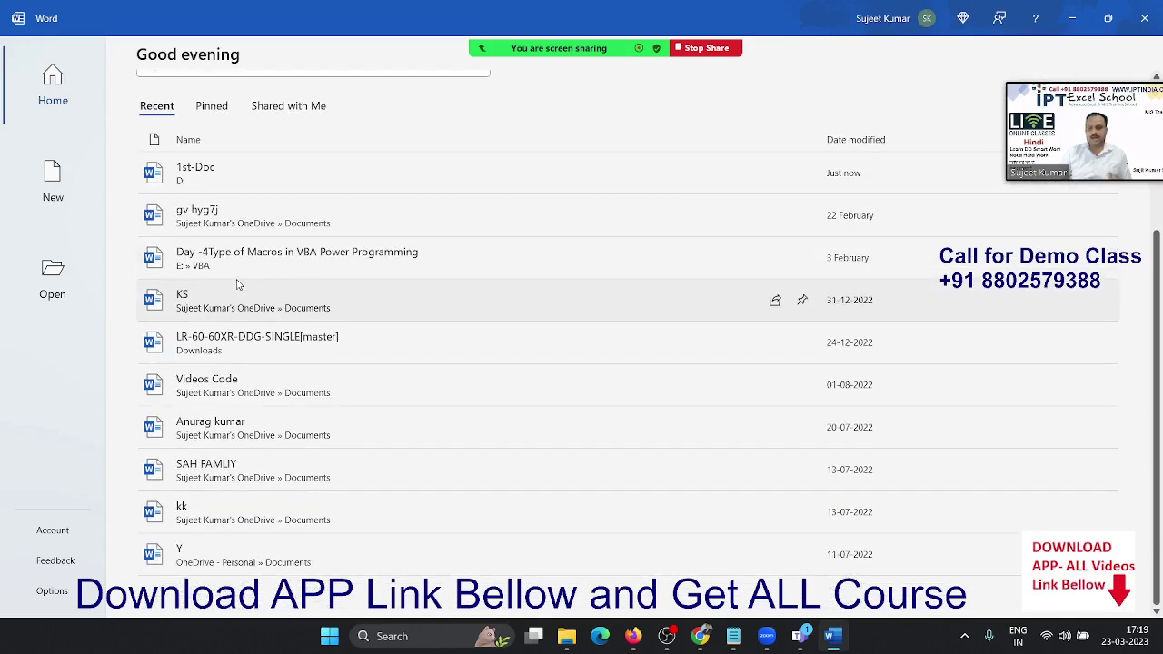
scroll(238, 285, up, 3)
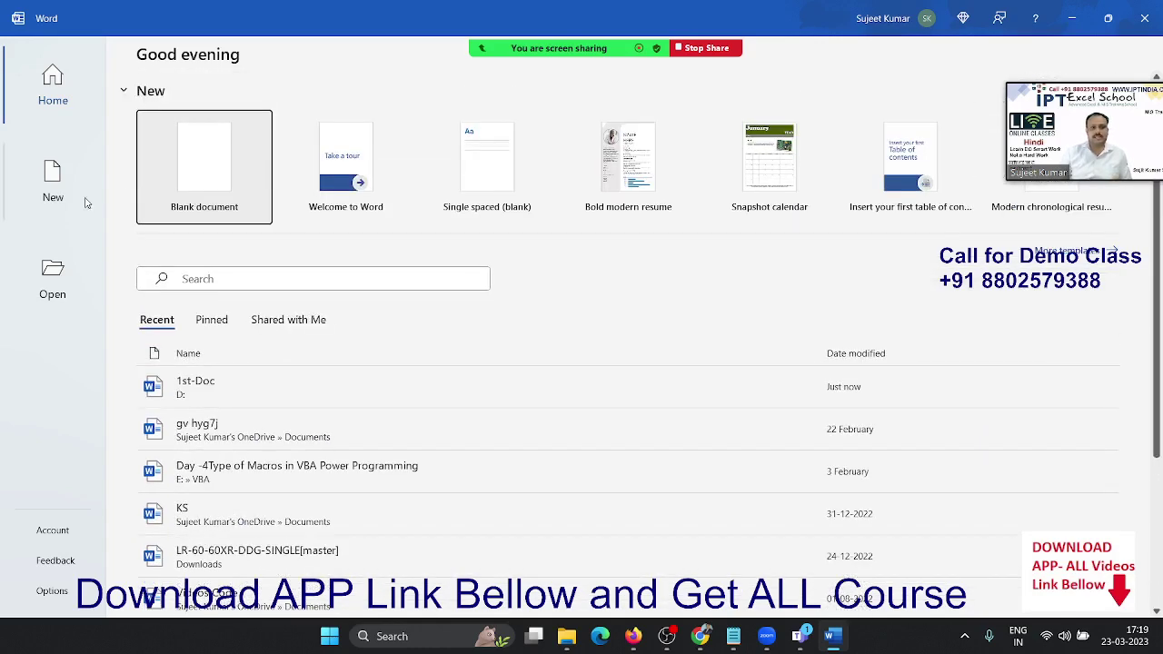
click(62, 278)
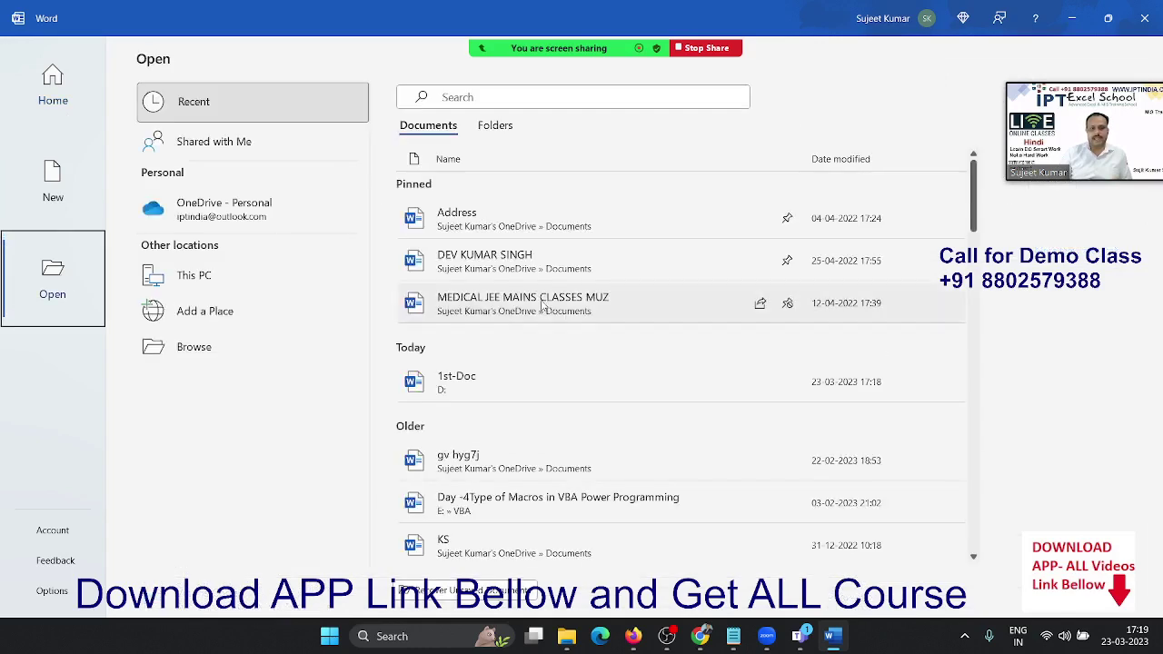
scroll(601, 278, down, 3)
scroll(602, 278, down, 3)
scroll(601, 278, down, 3)
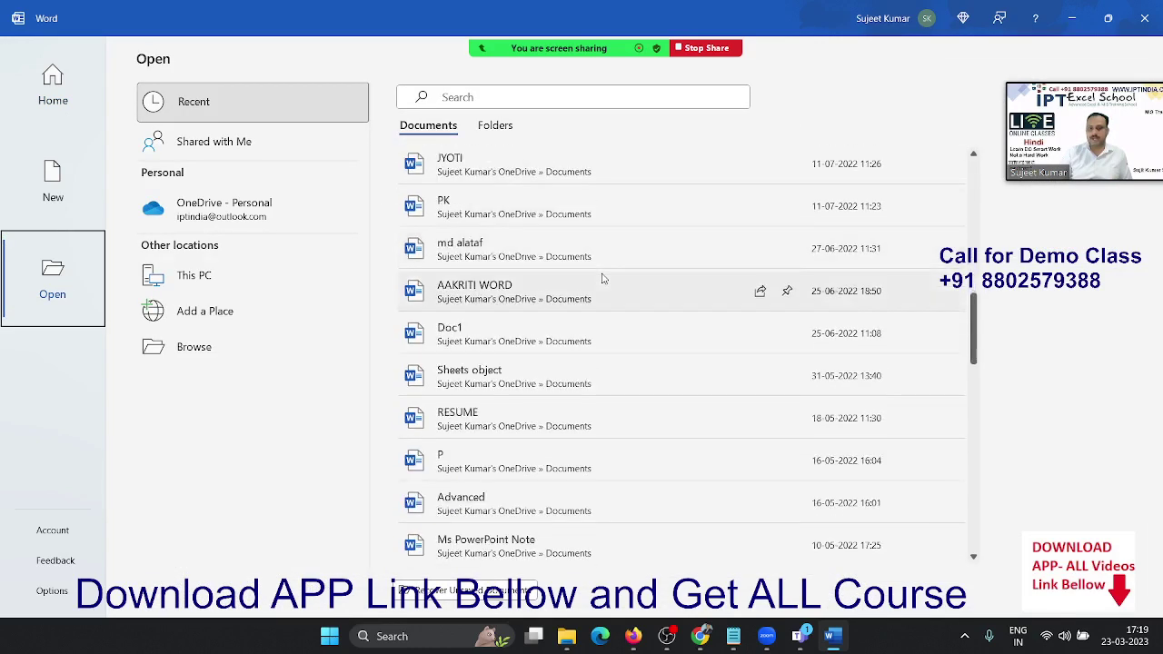
scroll(602, 278, down, 3)
scroll(602, 278, down, 3)
scroll(601, 278, down, 3)
scroll(602, 278, up, 5)
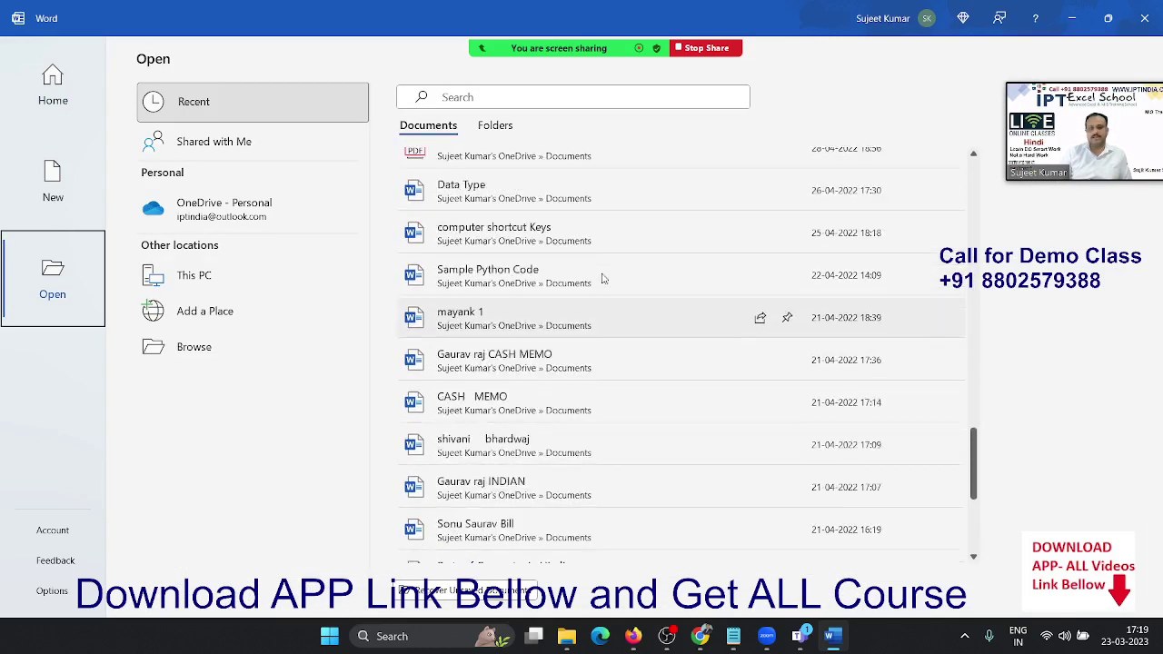
scroll(602, 278, up, 5)
scroll(602, 278, up, 5)
scroll(601, 283, up, 5)
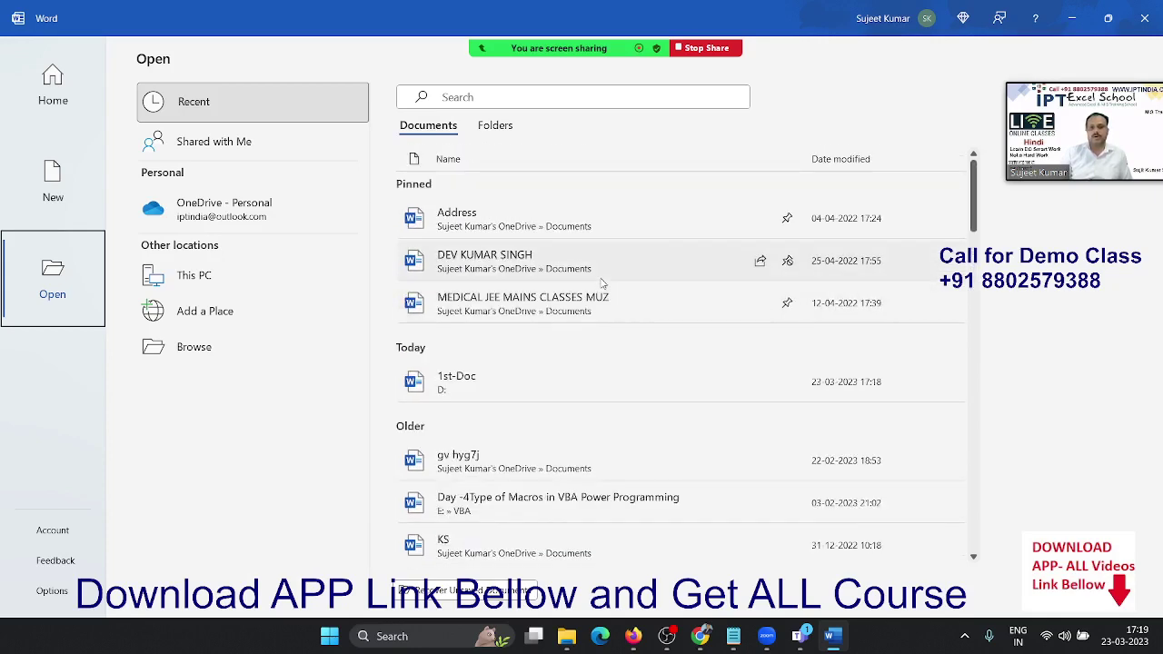
click(532, 393)
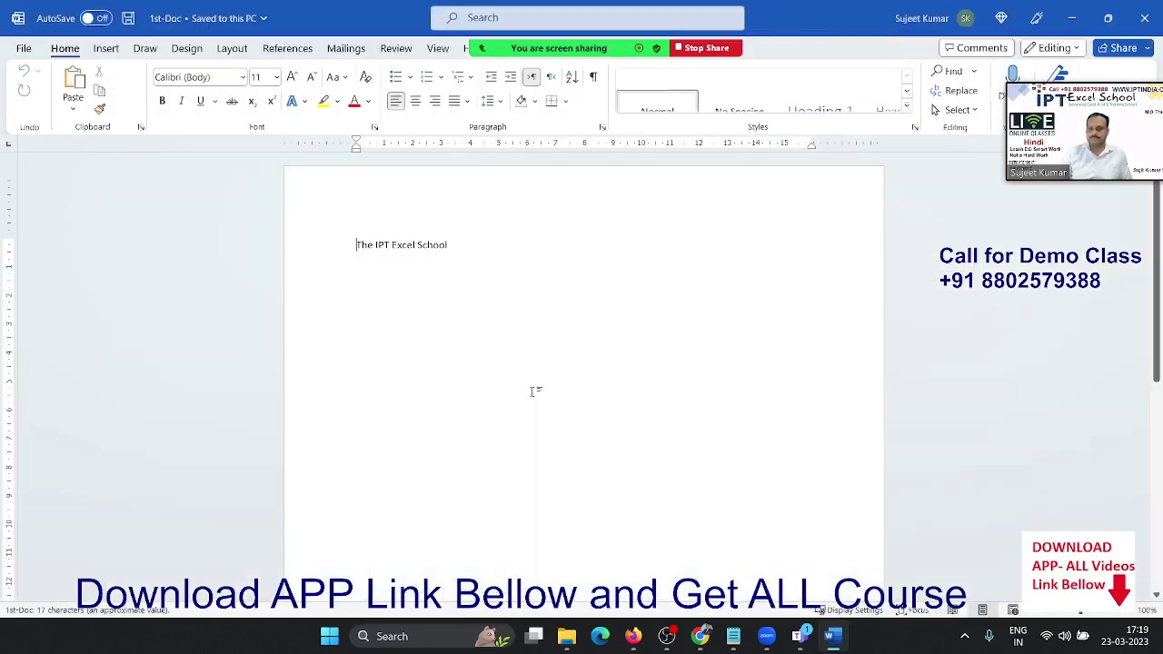
Step: Lower the top margin slightly on the vertical ruler and move the title's left indent rightward
click(496, 334)
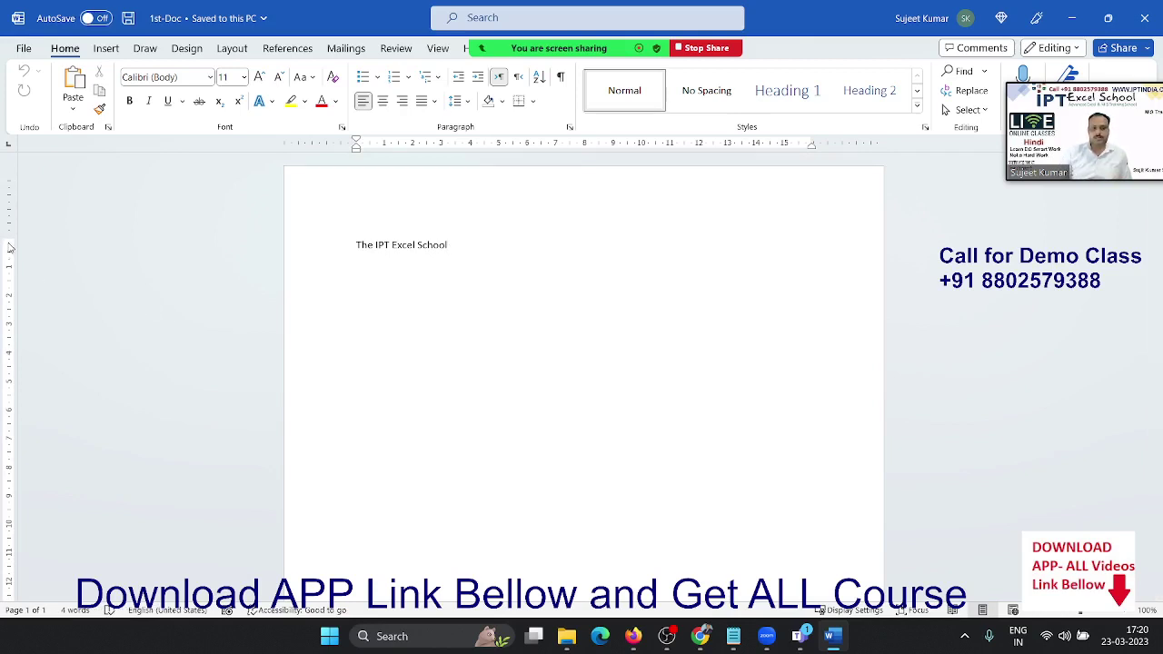
drag(9, 238, 19, 246)
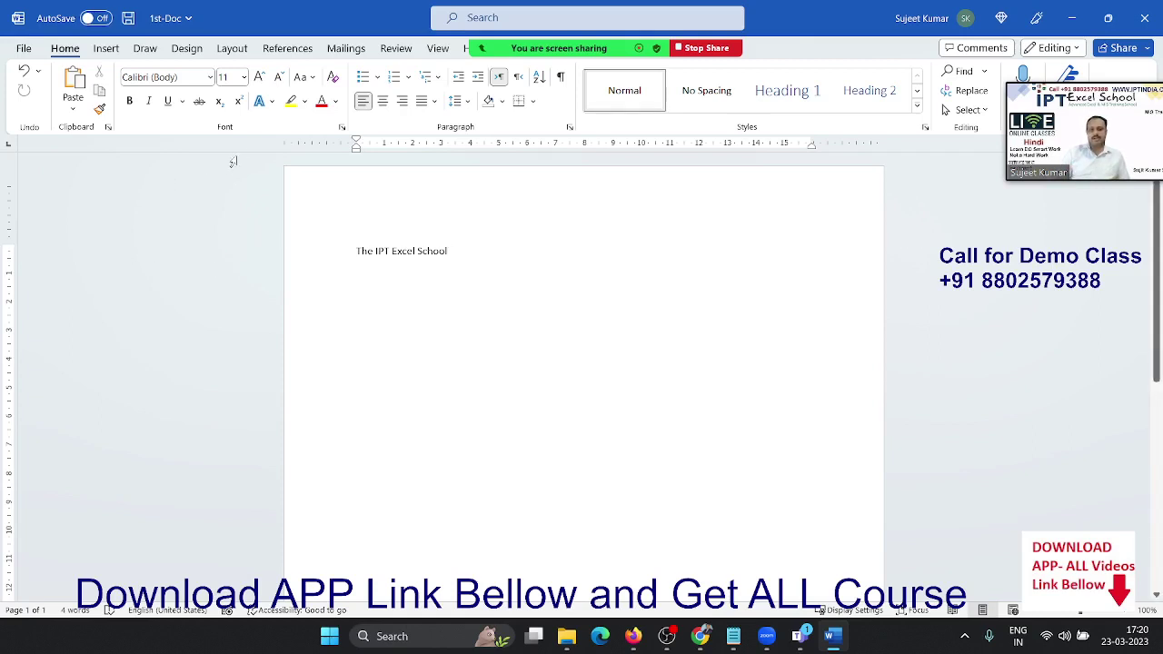
mouse_move(360, 147)
mouse_down()
mouse_move(317, 147)
mouse_move(591, 143)
mouse_up()
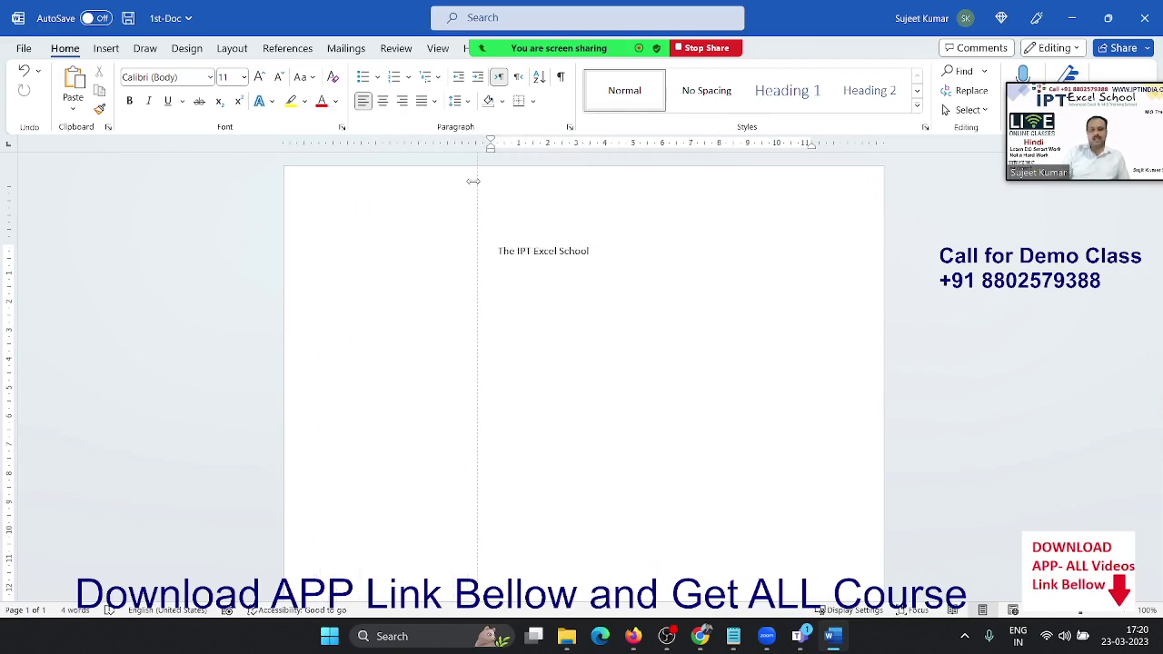
Step: Return the left indent to the margin, raise the top margin, and push the right margin outward
drag(591, 143, 315, 197)
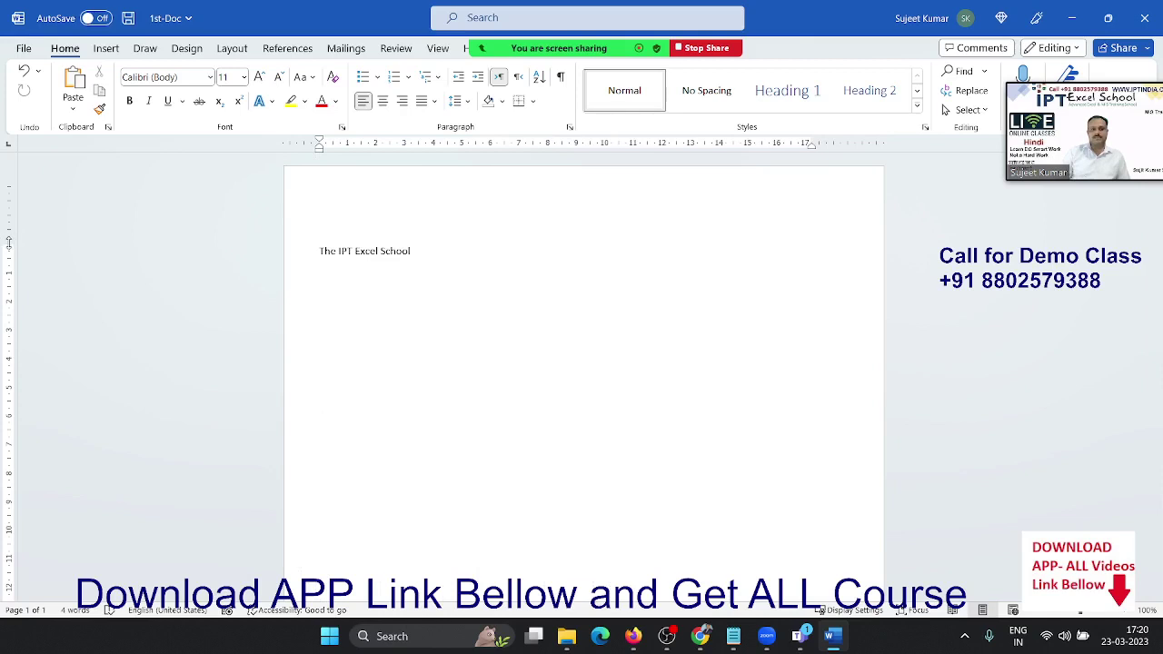
drag(8, 241, 23, 190)
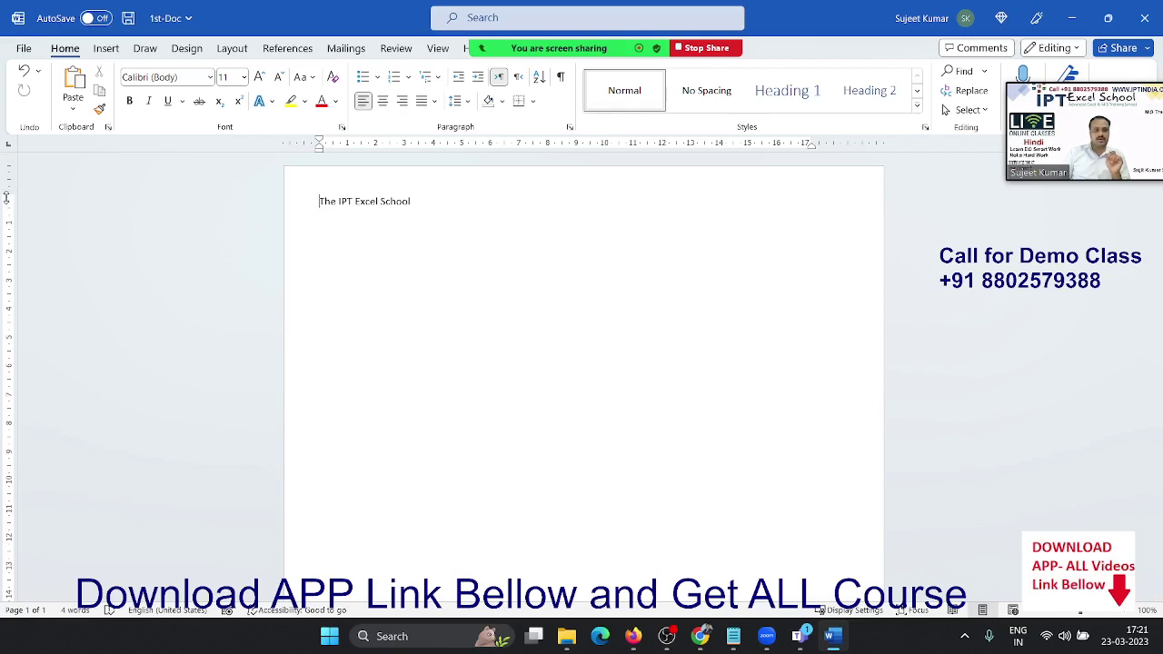
mouse_move(6, 199)
mouse_down()
mouse_move(6, 302)
mouse_move(20, 290)
mouse_move(15, 204)
mouse_up()
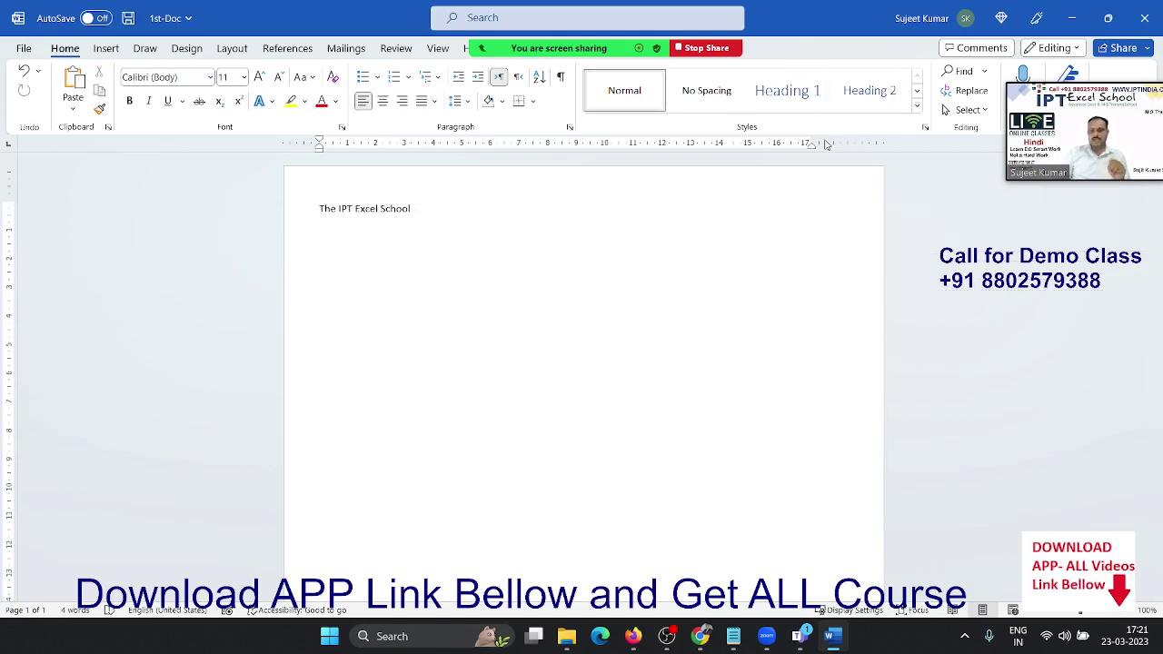
drag(811, 142, 848, 140)
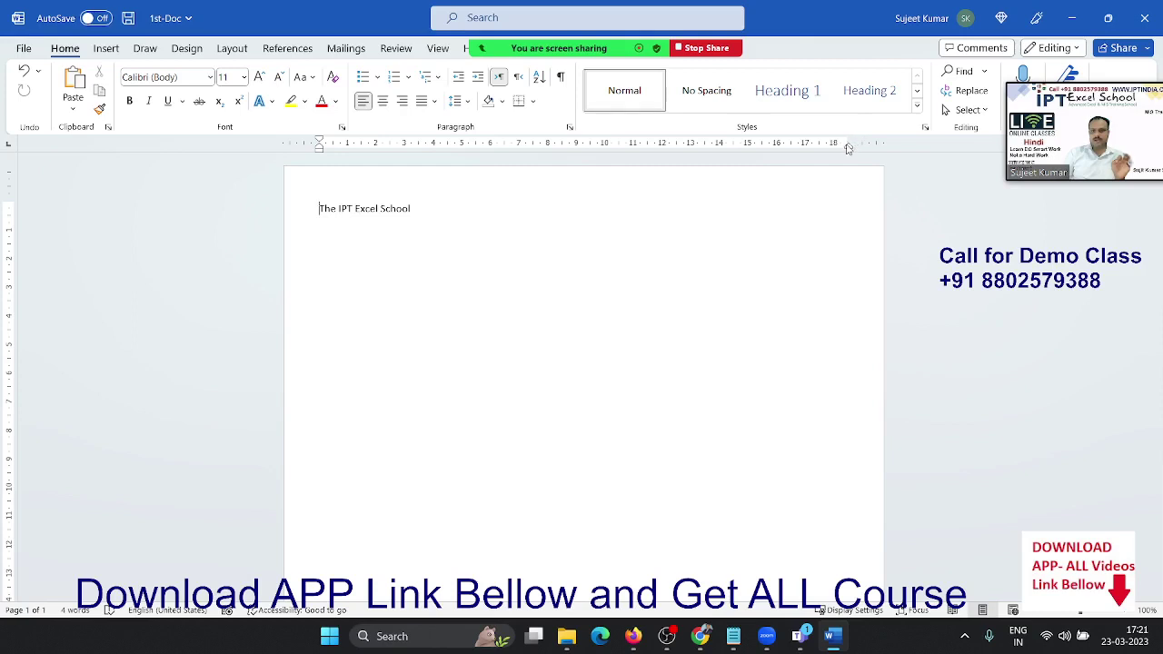
drag(847, 144, 844, 146)
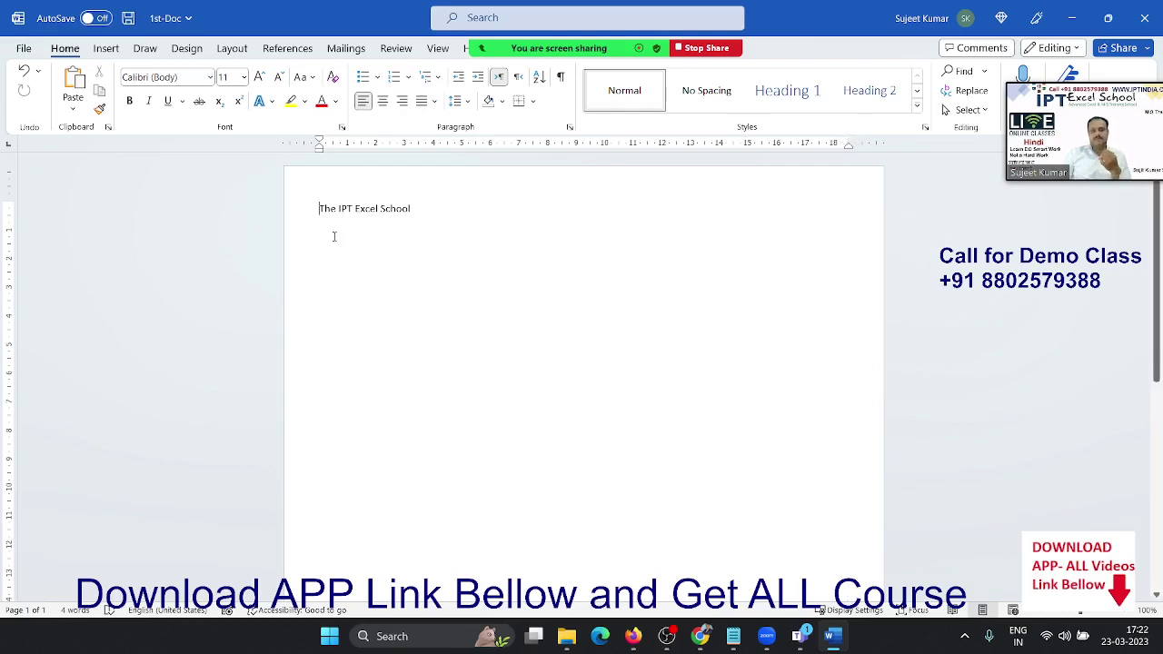
scroll(336, 363, down, 3)
scroll(333, 390, down, 3)
scroll(342, 439, down, 2)
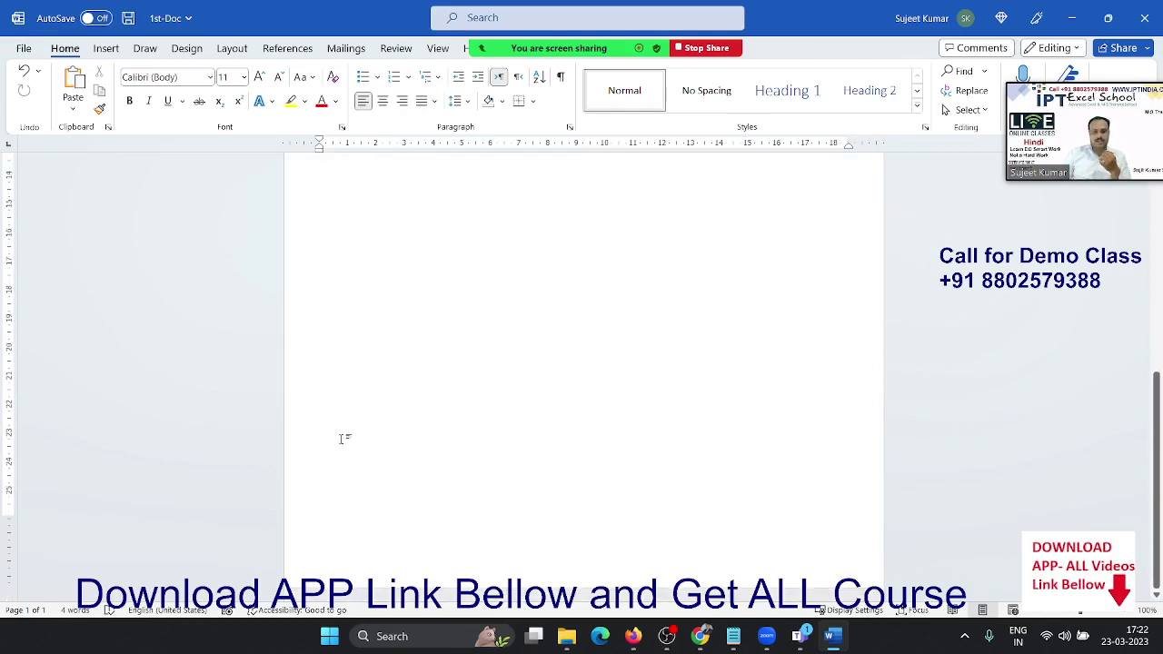
drag(5, 516, 3, 559)
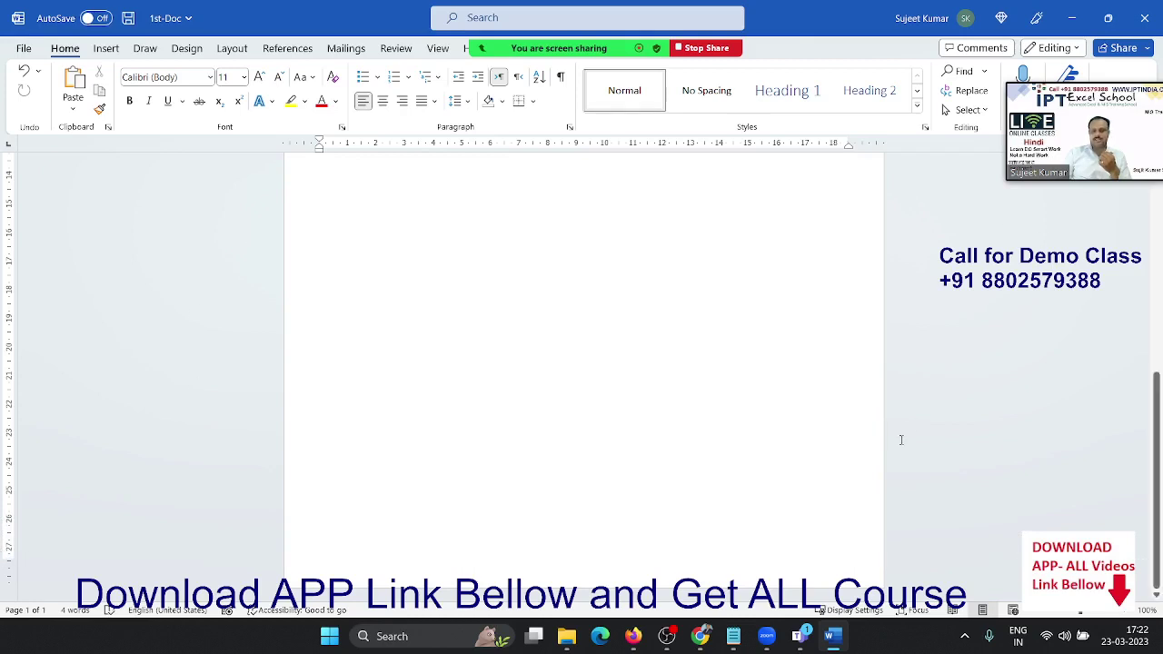
scroll(901, 440, up, 5)
scroll(903, 449, up, 5)
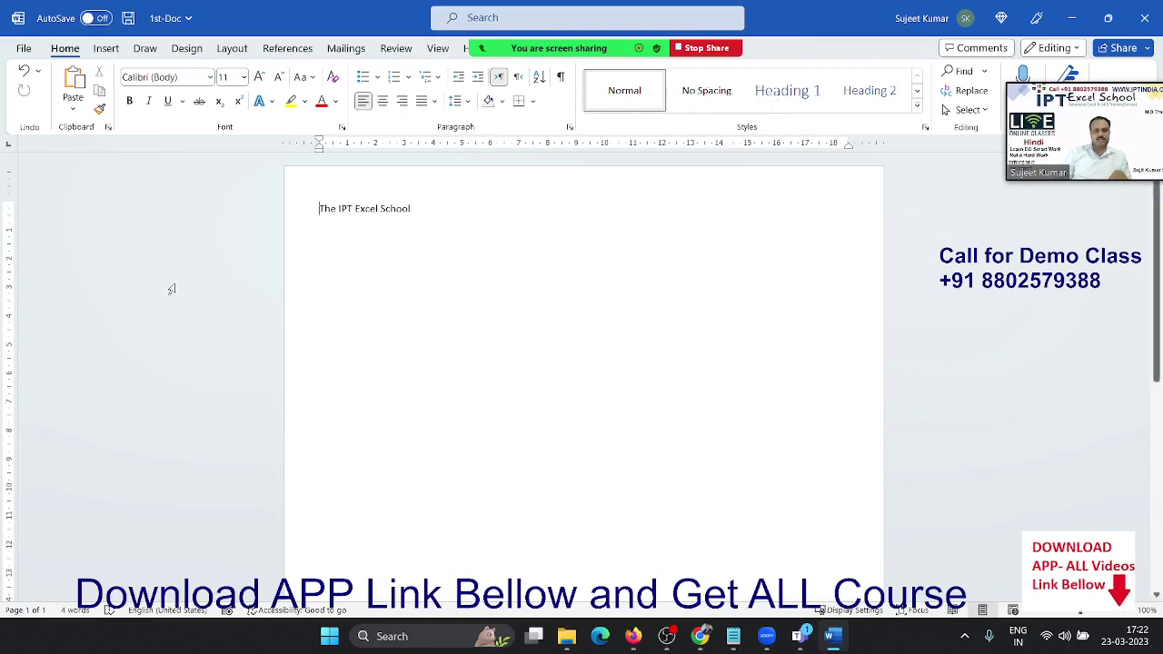
key(ctrl)
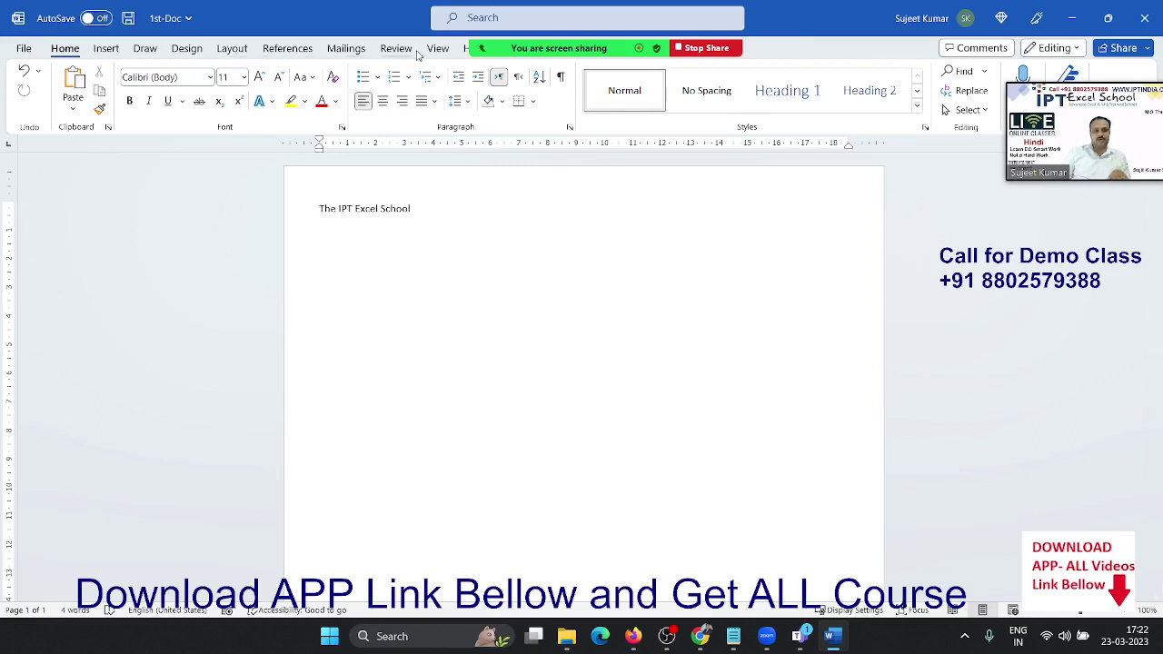
Step: On the View tab, toggle the Ruler checkbox off and on twice, leaving the rulers shown
key(ctrl)
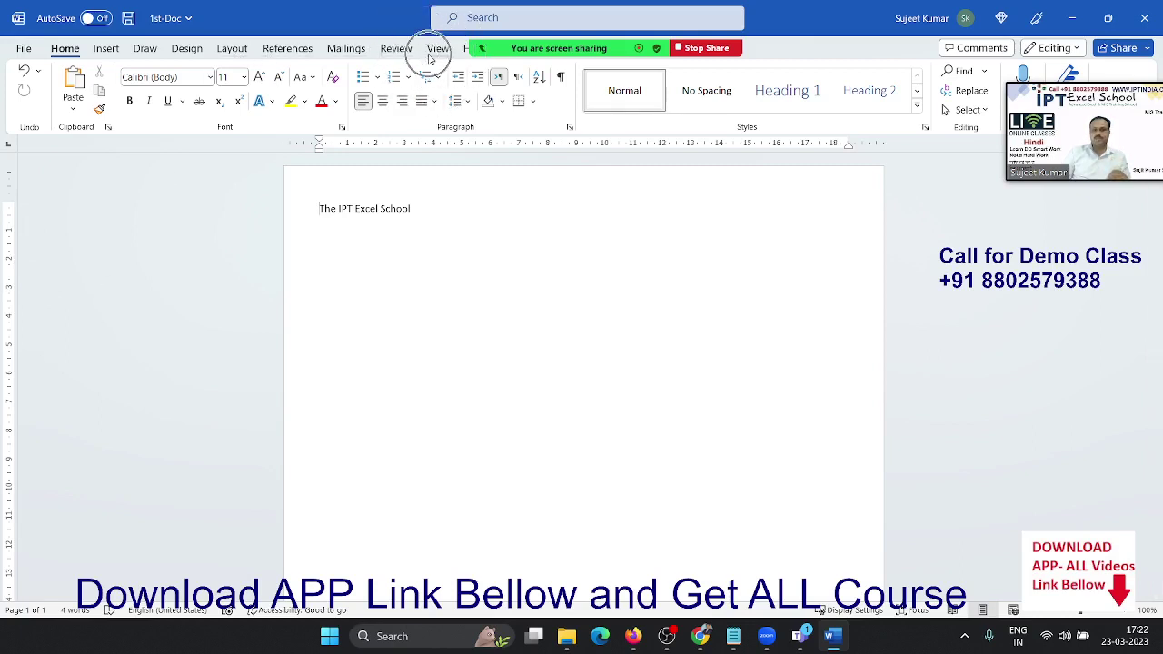
click(436, 49)
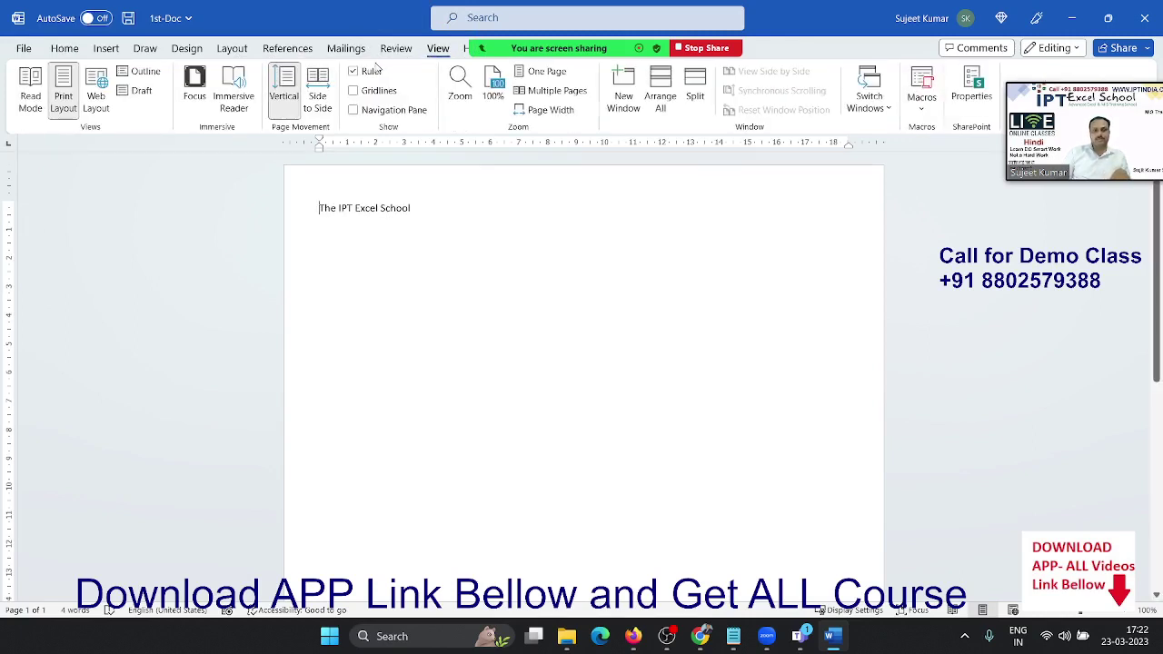
key(ctrl)
key(ctrl)
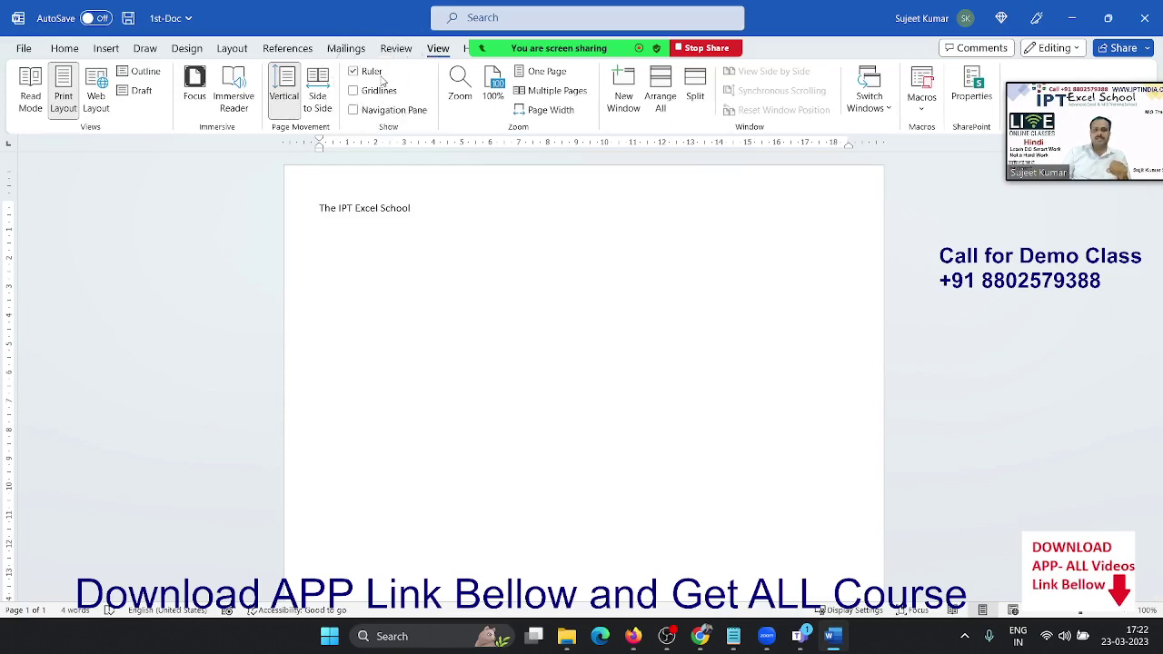
click(371, 80)
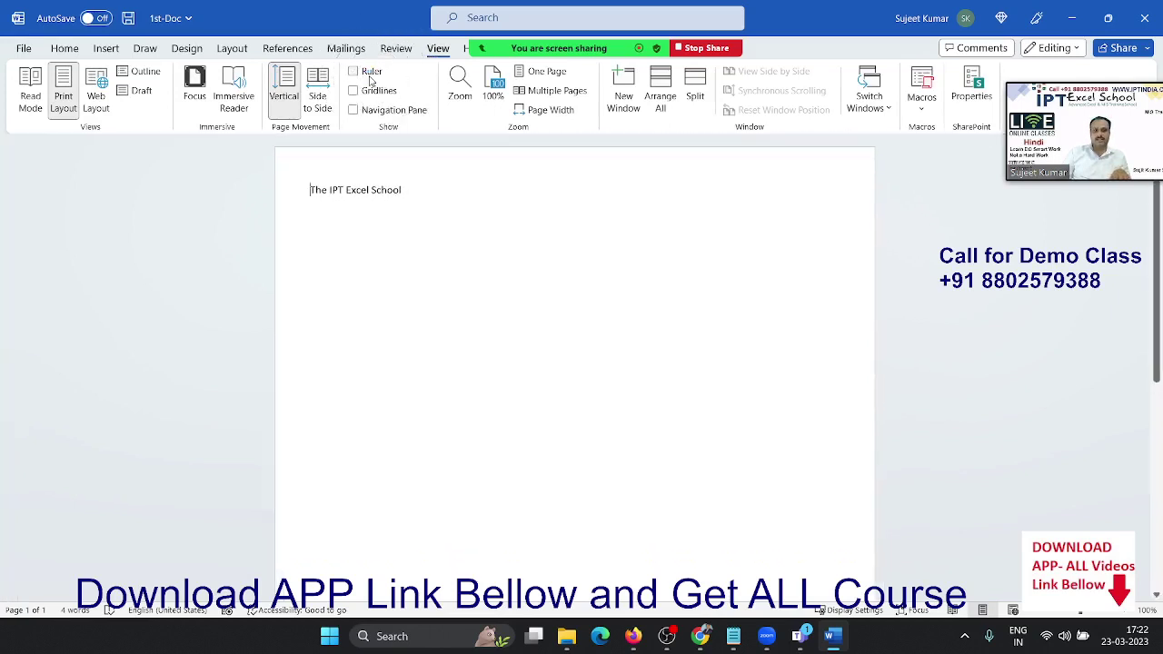
click(370, 80)
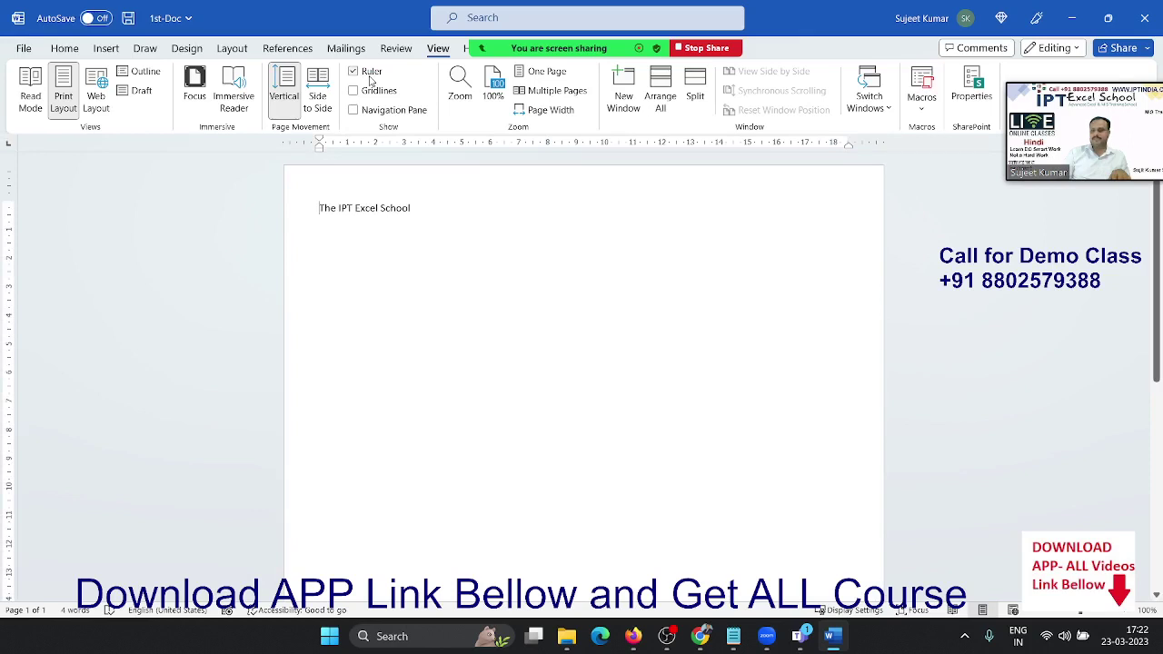
click(371, 80)
click(371, 80)
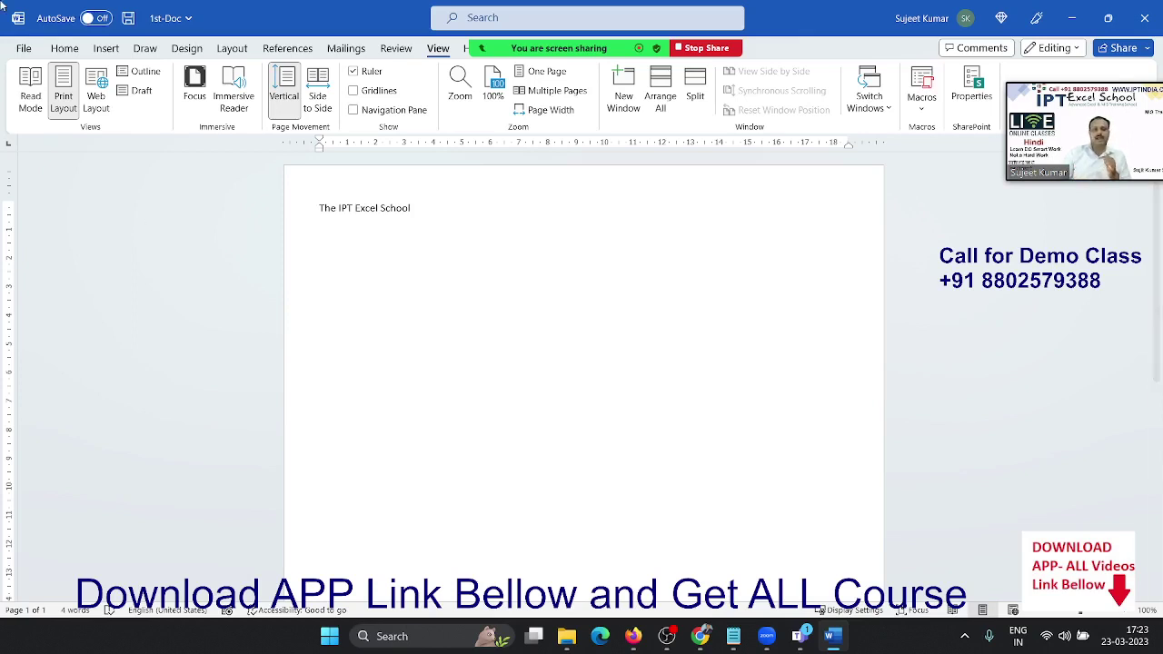
Step: Browse the new-document templates and search the Business category
click(37, 50)
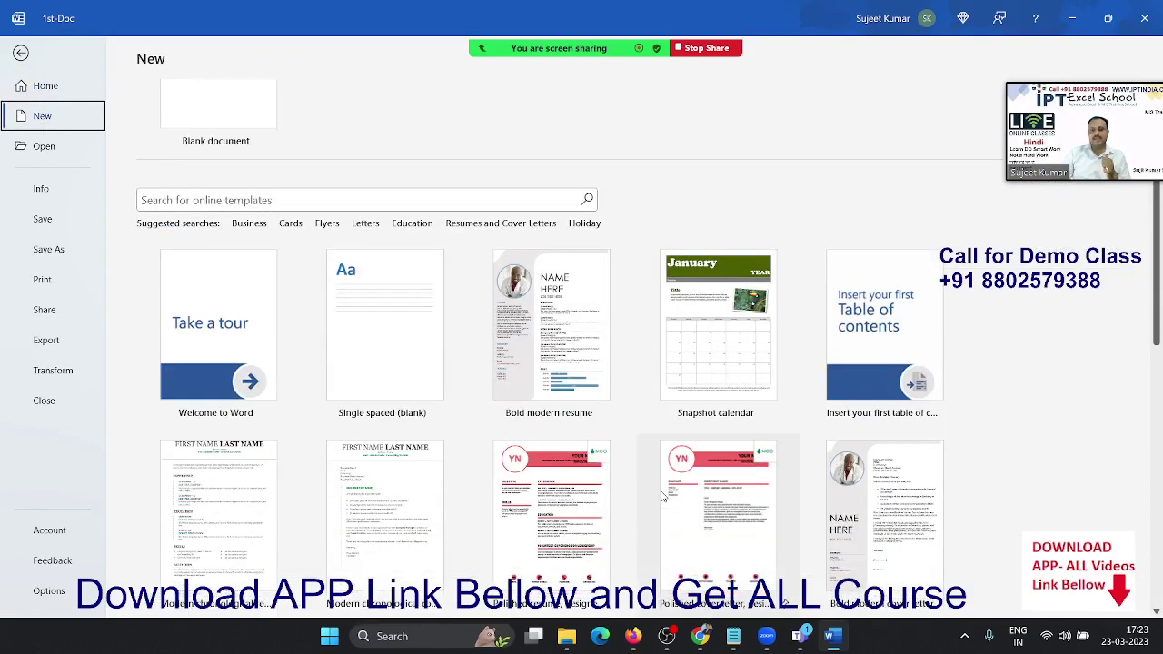
scroll(662, 495, down, 1)
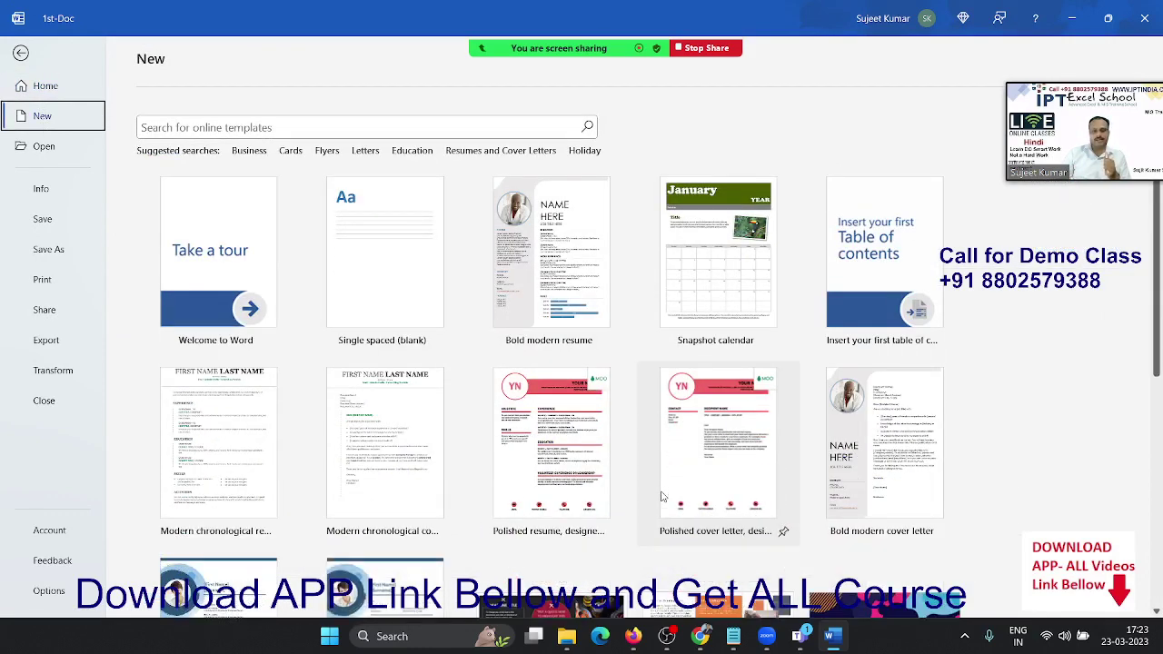
scroll(663, 496, down, 1)
scroll(662, 496, down, 2)
scroll(663, 497, down, 3)
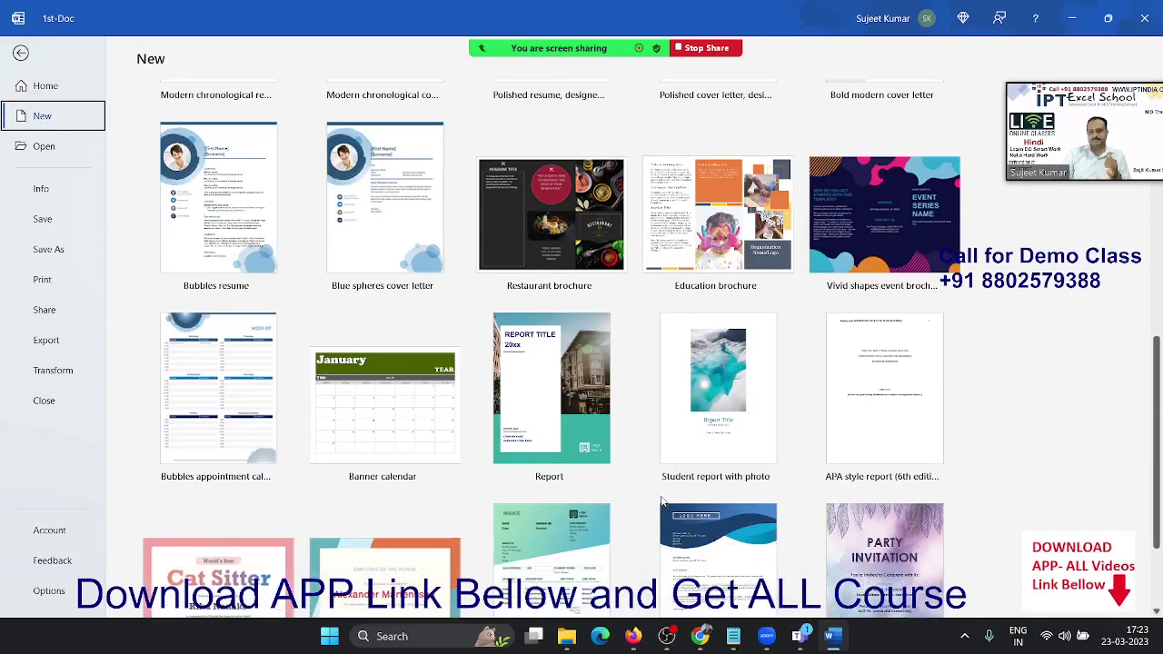
scroll(662, 501, down, 2)
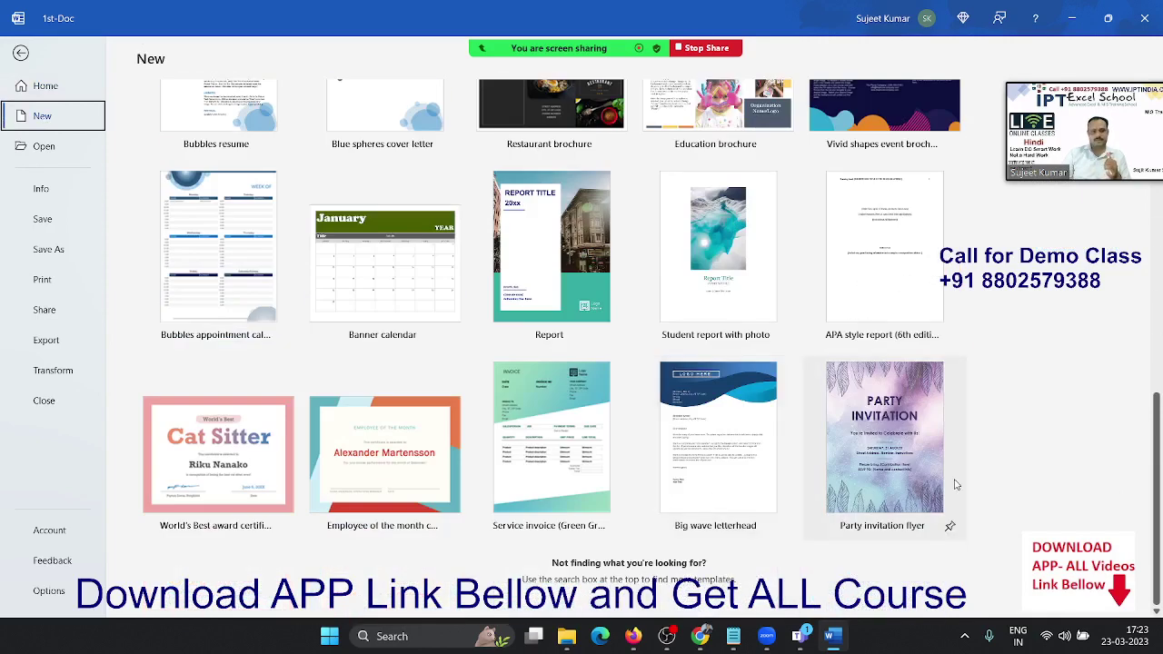
scroll(955, 484, up, 3)
scroll(955, 485, up, 3)
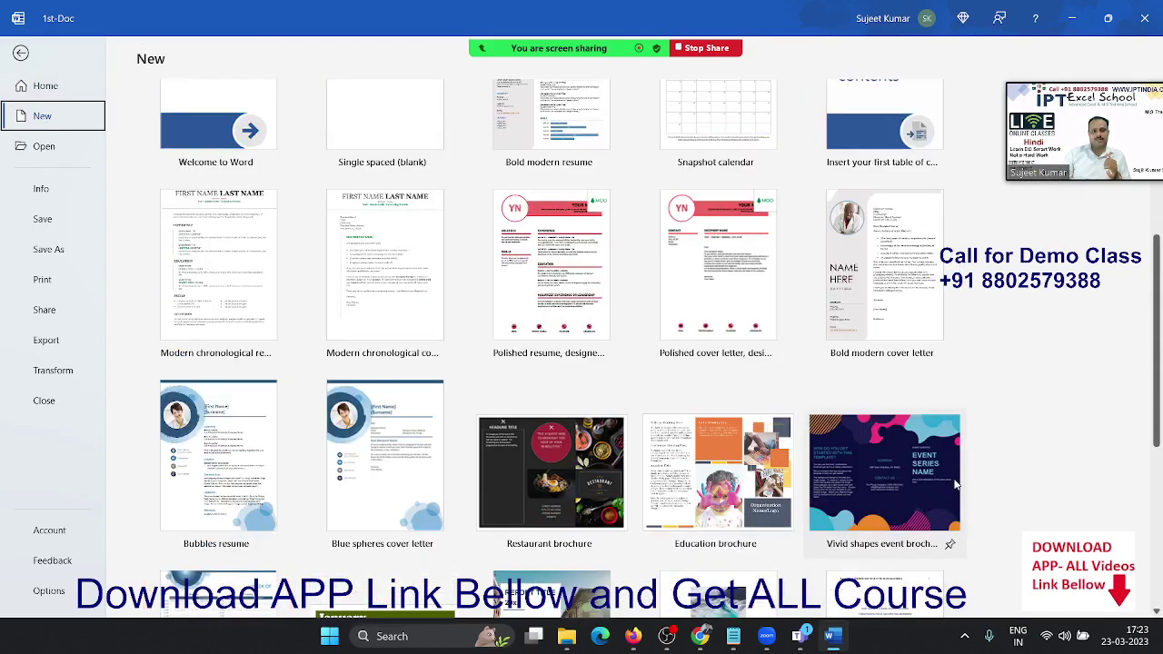
scroll(955, 484, up, 2)
scroll(955, 484, up, 2)
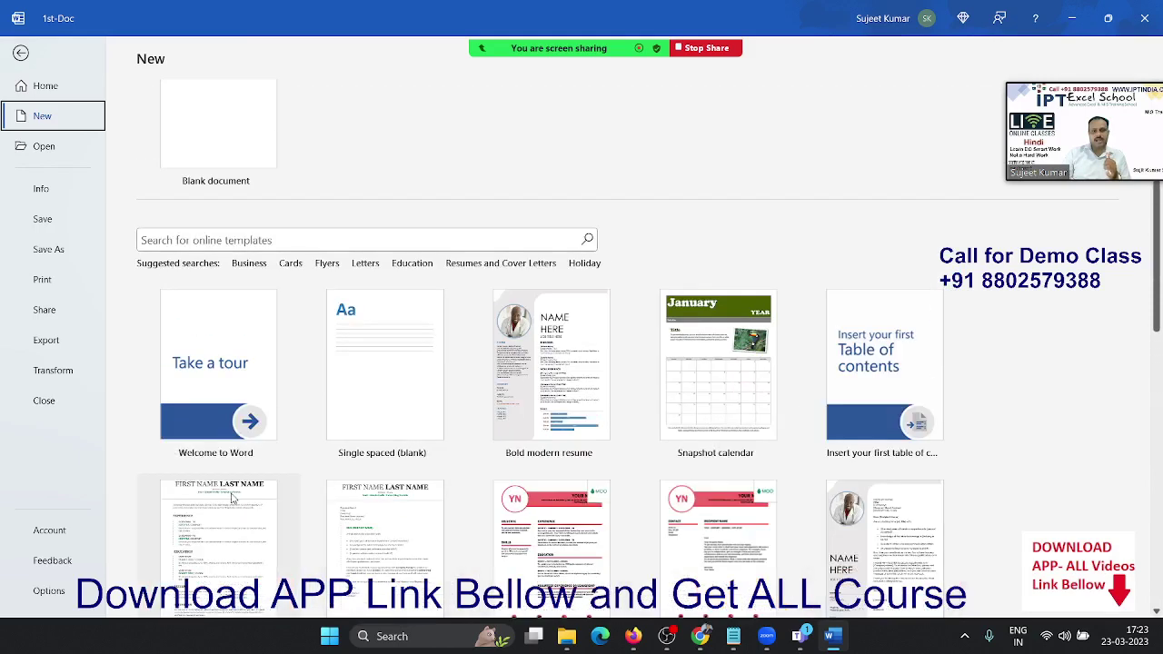
click(233, 269)
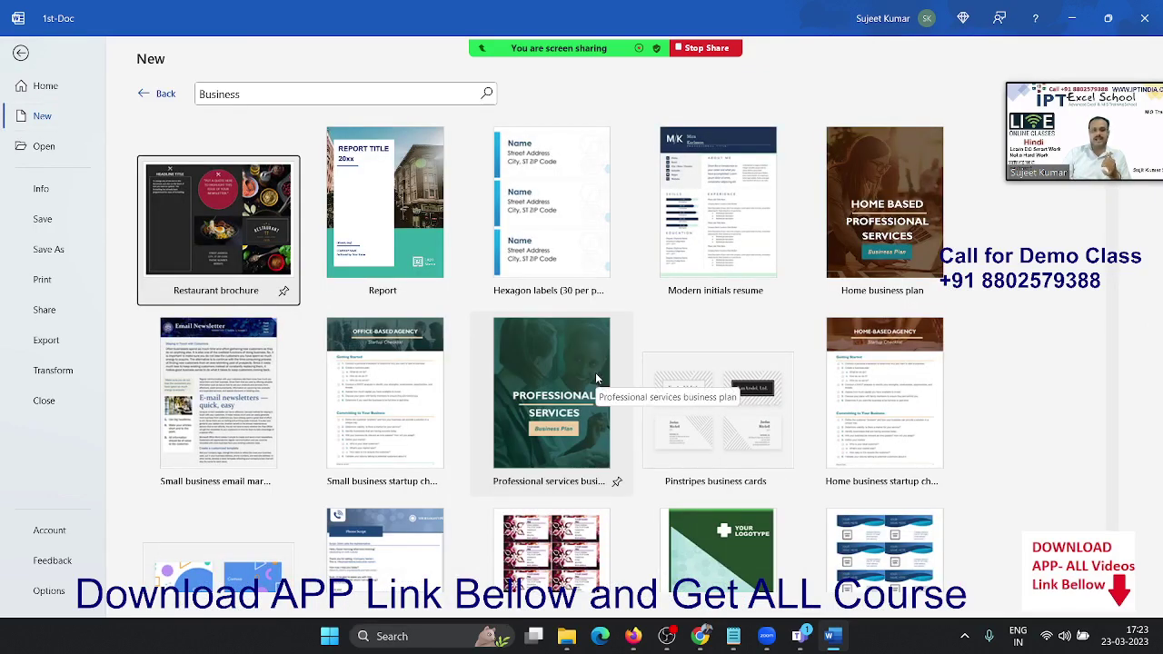
Step: Create a new document from the Big wave business cards template
scroll(596, 372, down, 2)
scroll(554, 416, down, 1)
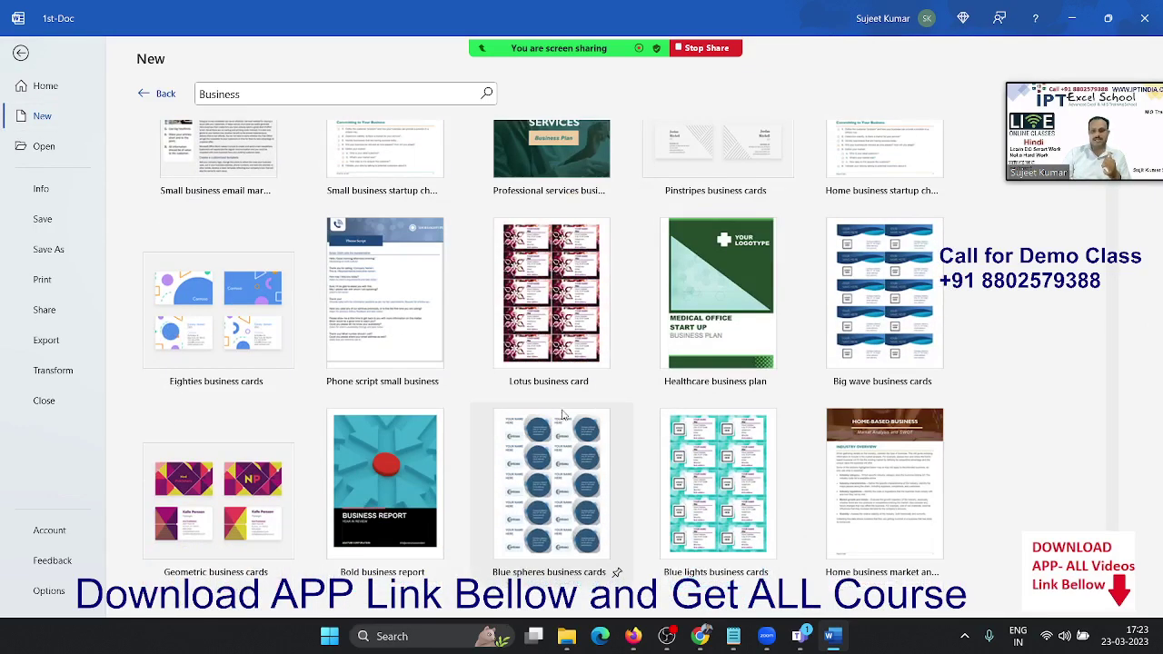
click(926, 319)
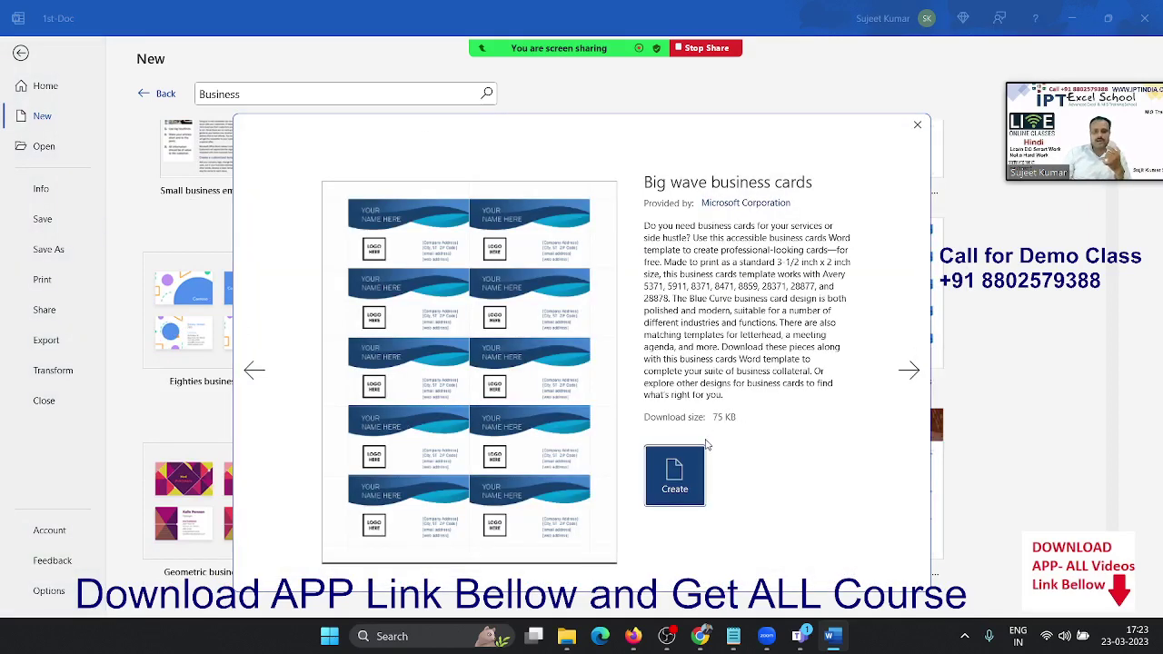
click(685, 474)
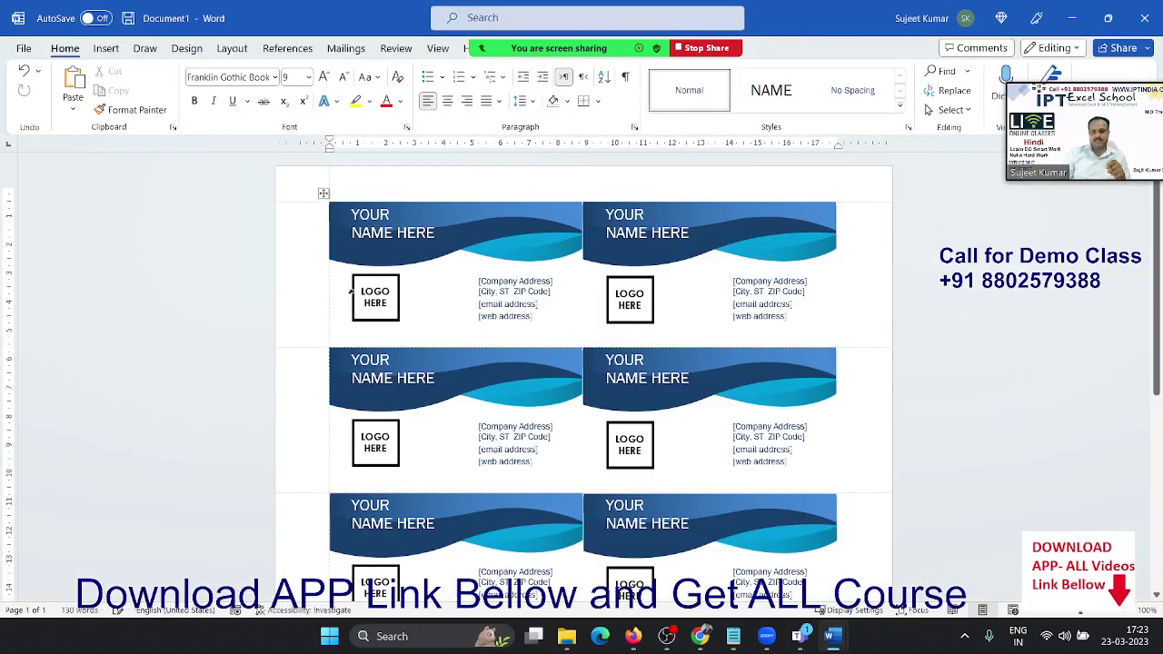
Step: Replace the first card's LOGO HERE image with the picture 'all' from this computer
click(368, 289)
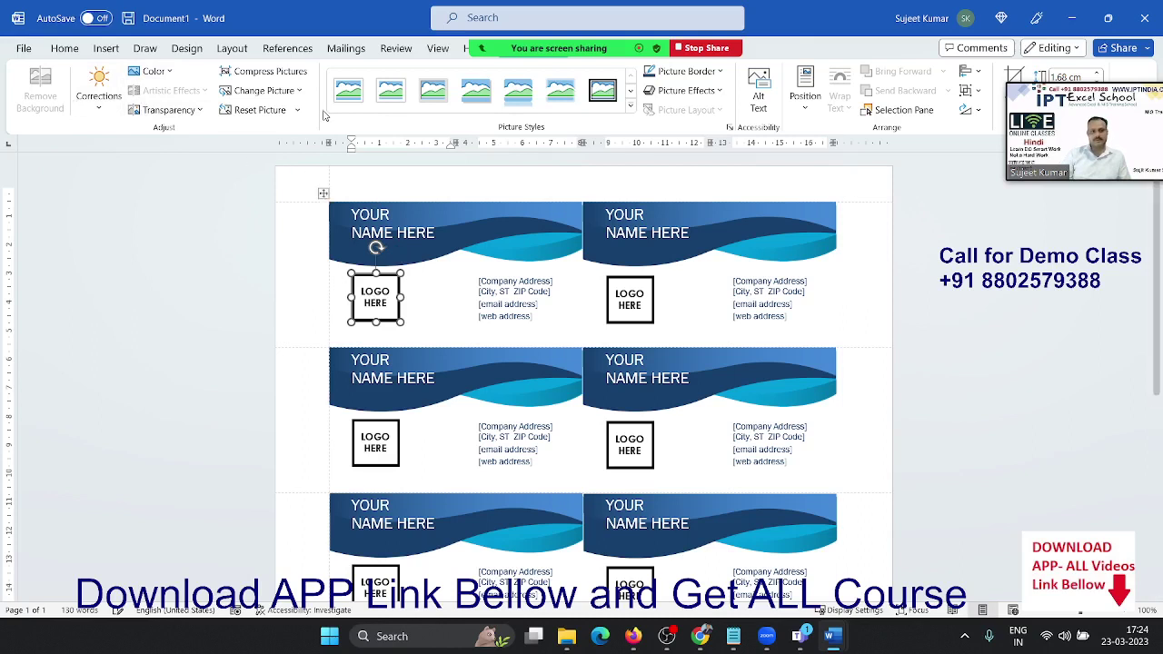
click(258, 91)
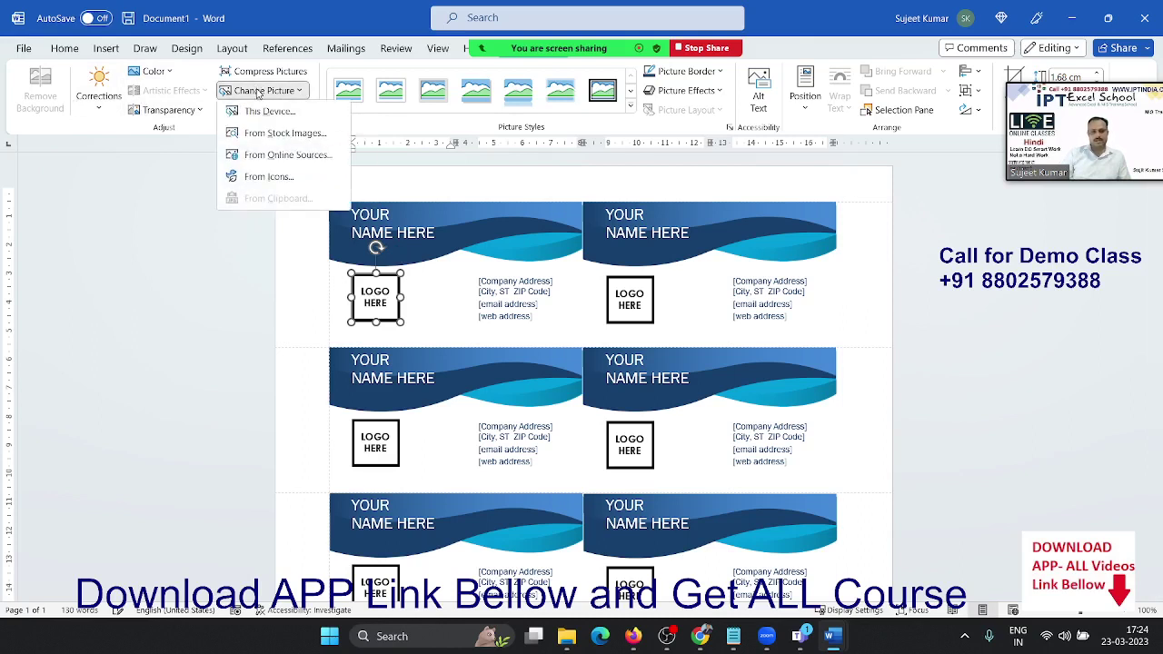
click(263, 112)
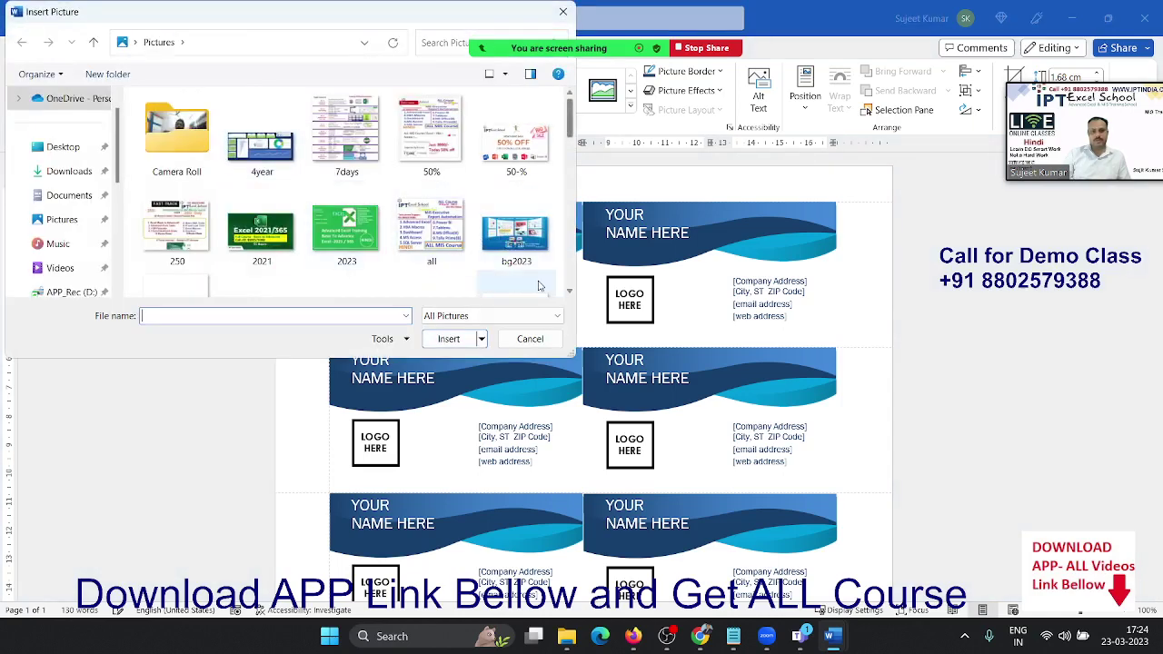
click(426, 250)
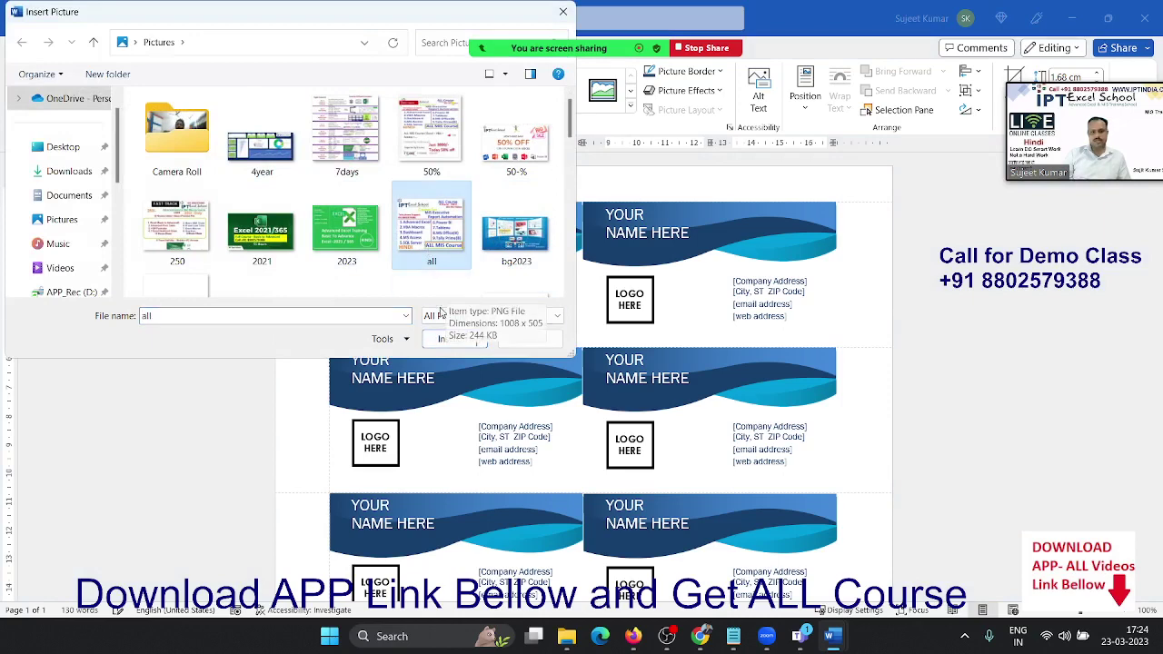
click(448, 341)
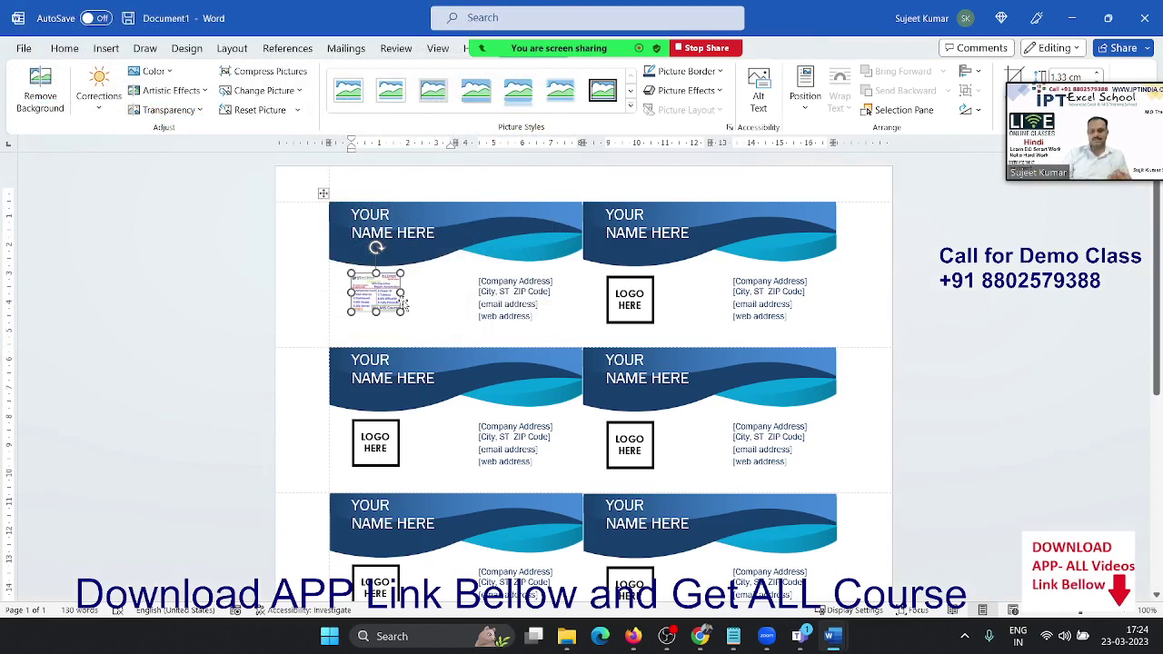
click(523, 283)
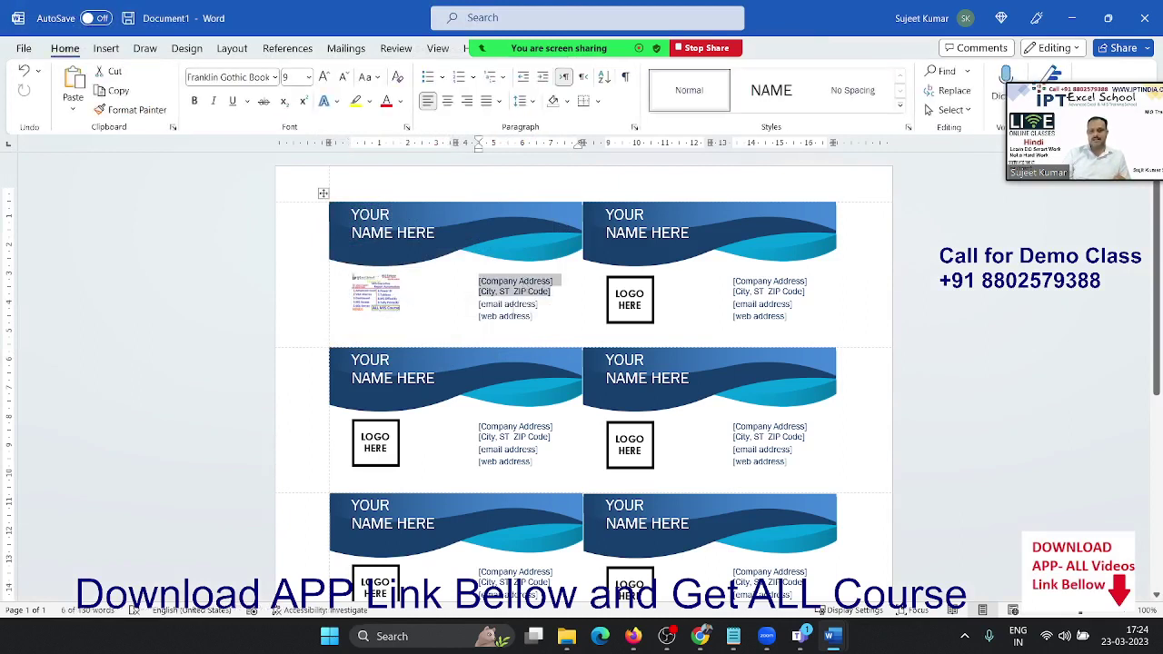
scroll(524, 316, down, 3)
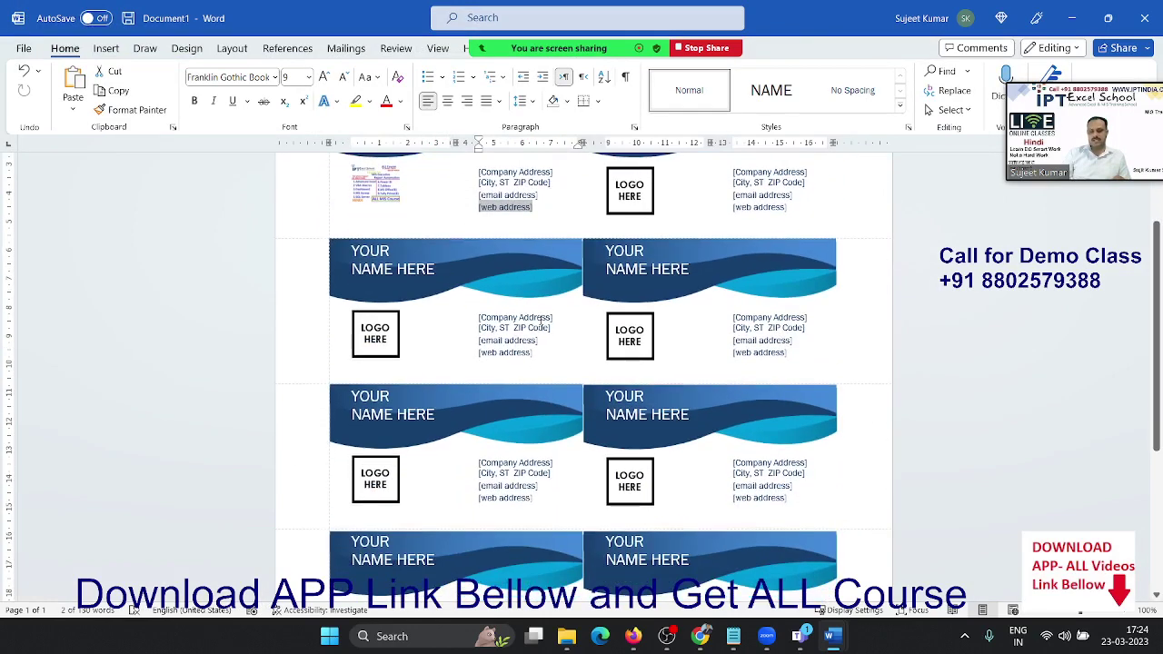
scroll(523, 317, up, 3)
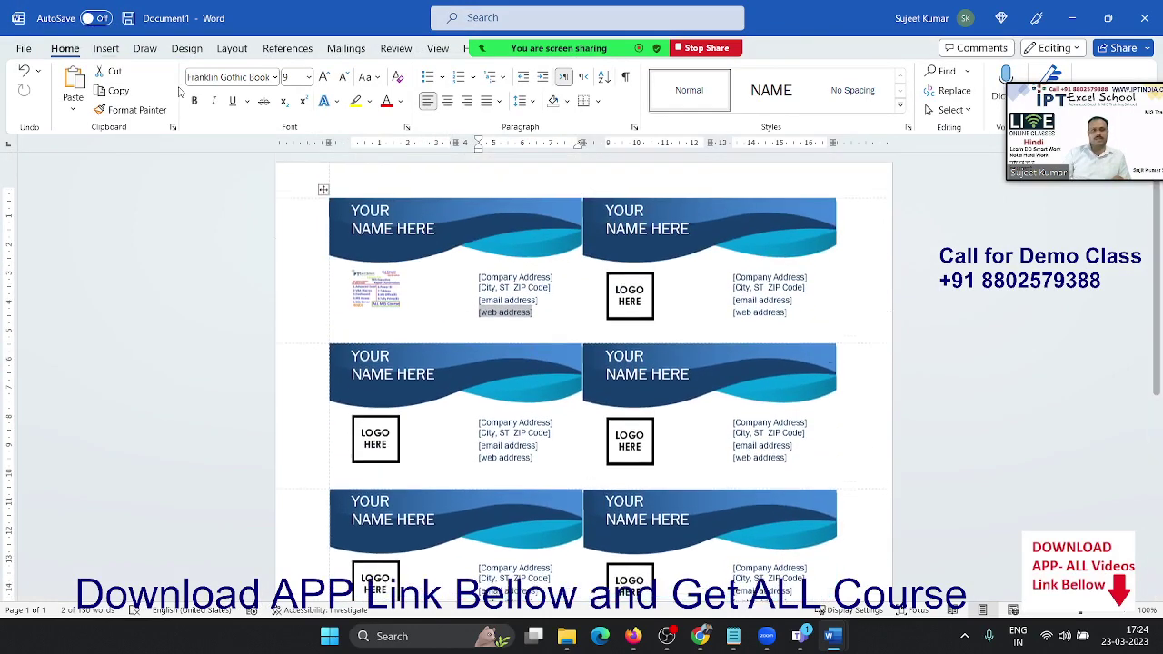
Step: Search the online templates for 'resume'
click(24, 47)
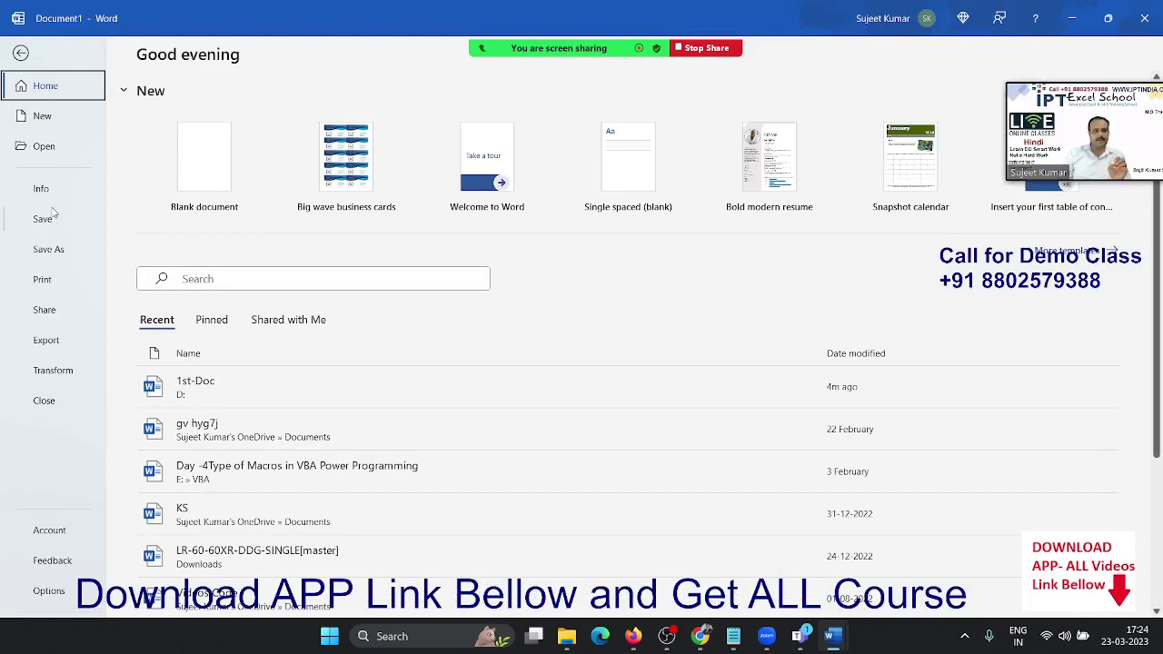
click(52, 127)
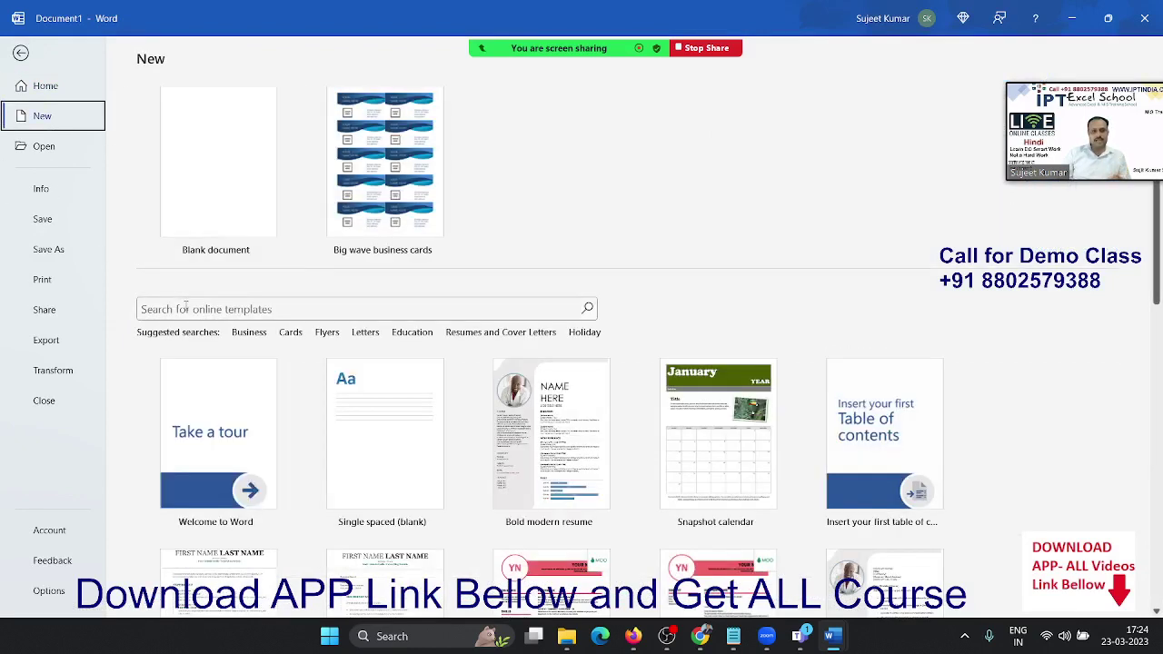
click(184, 304)
text(resume)
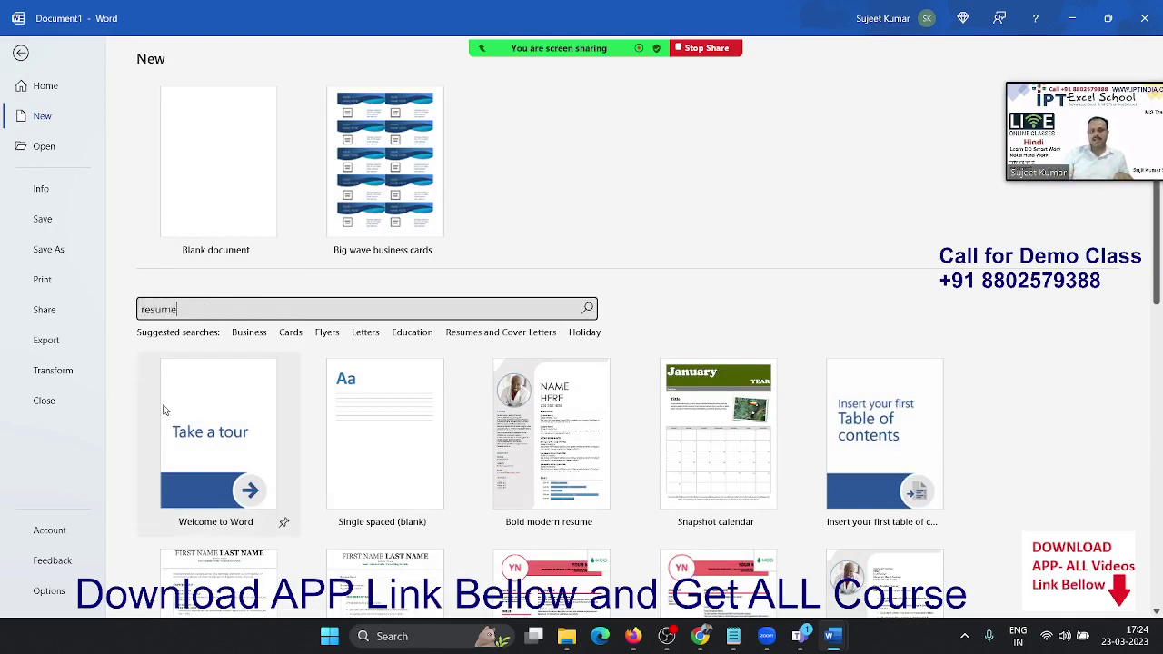
key(Return)
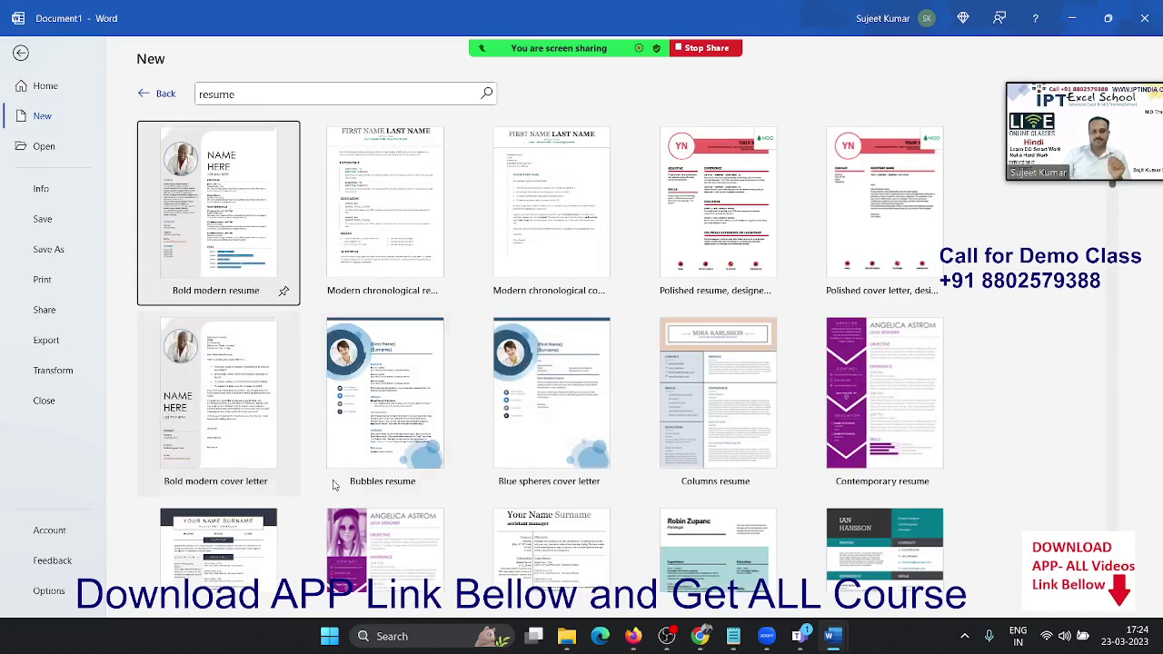
Step: Create a new document from the Bubbles resume template
click(430, 406)
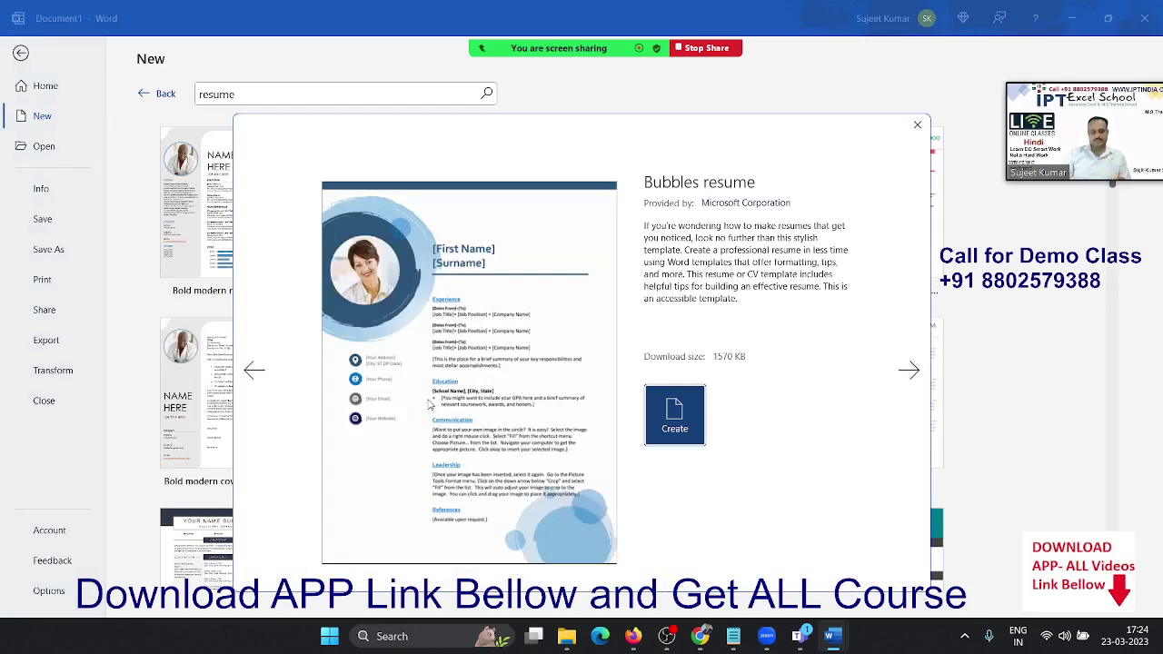
key(Escape)
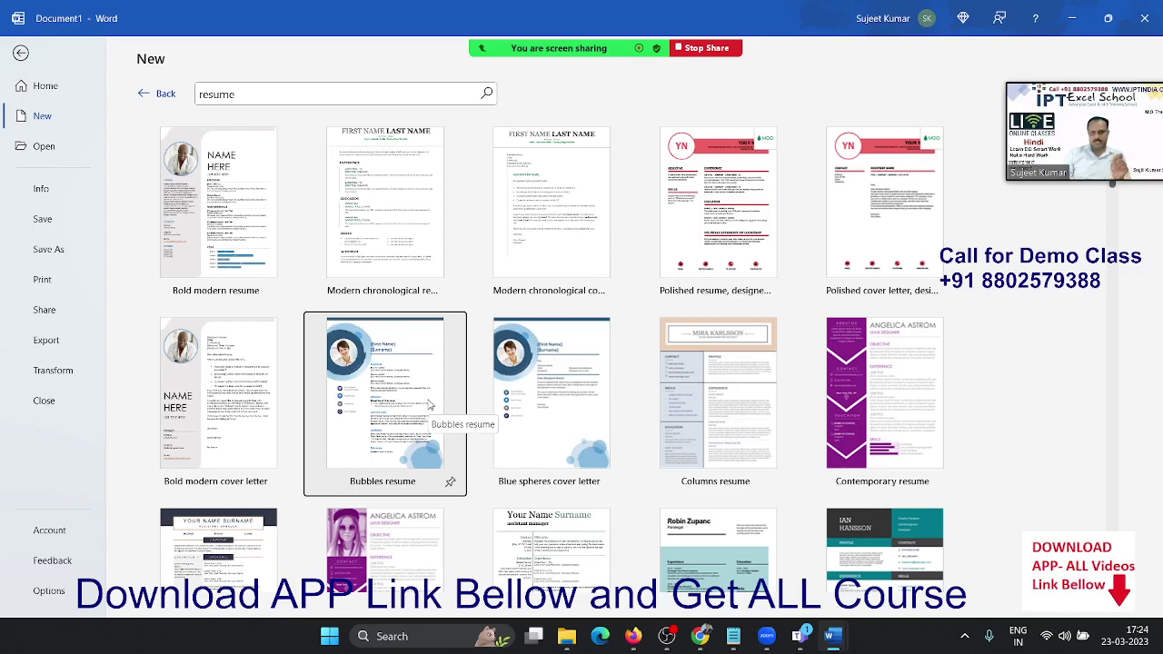
click(429, 405)
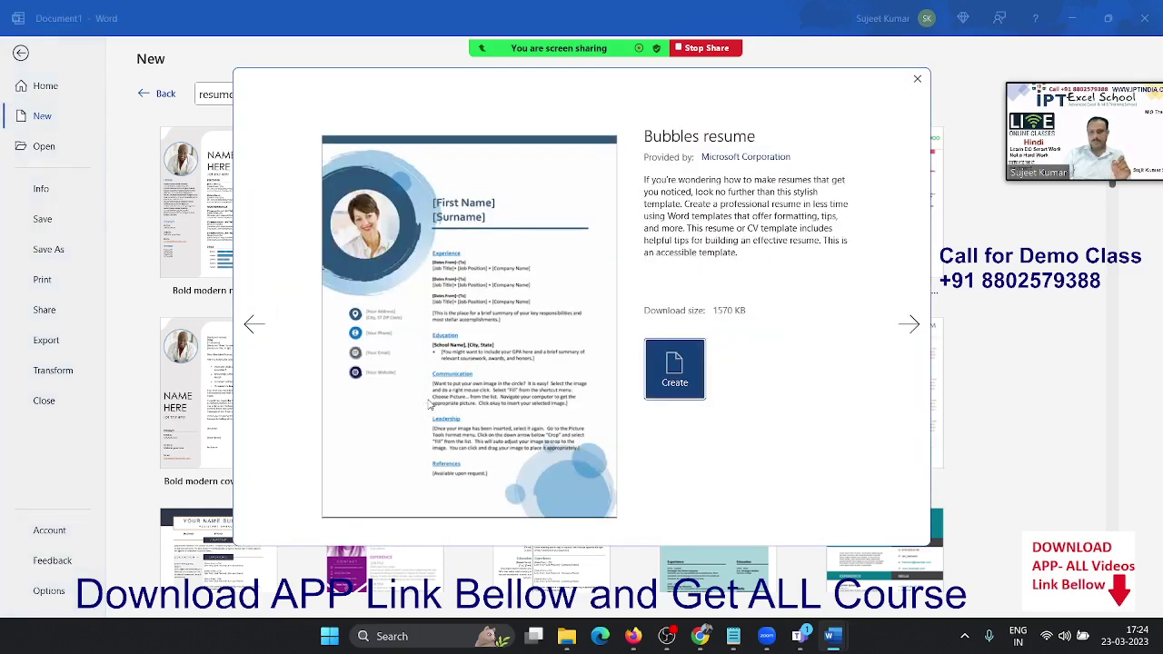
click(686, 382)
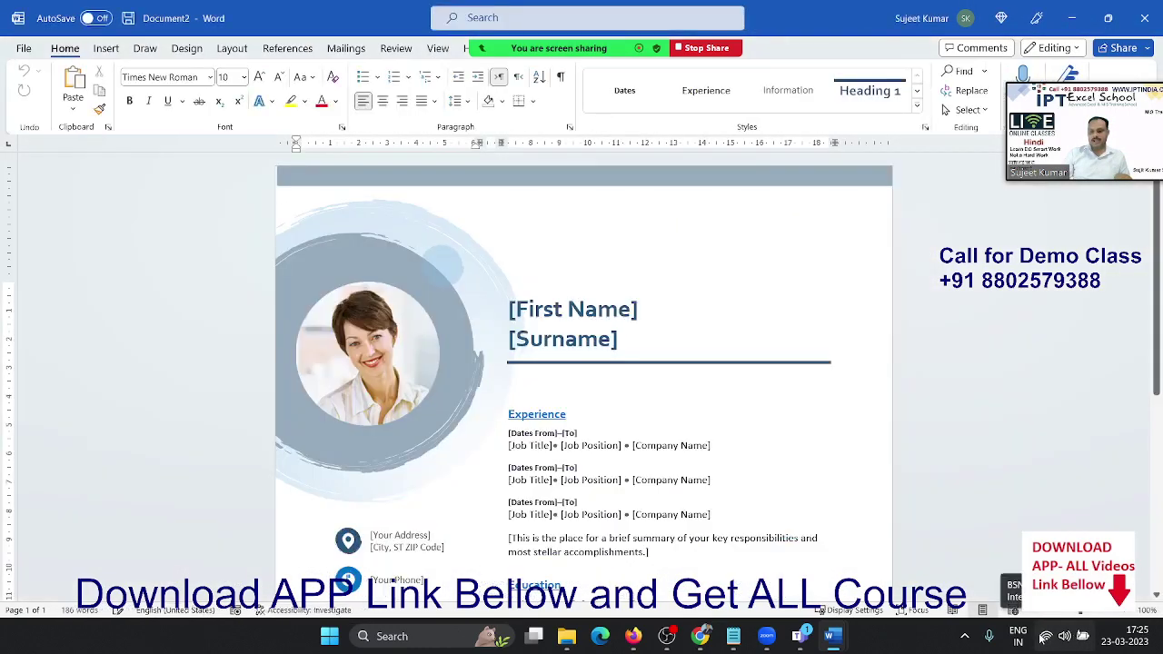
click(1046, 638)
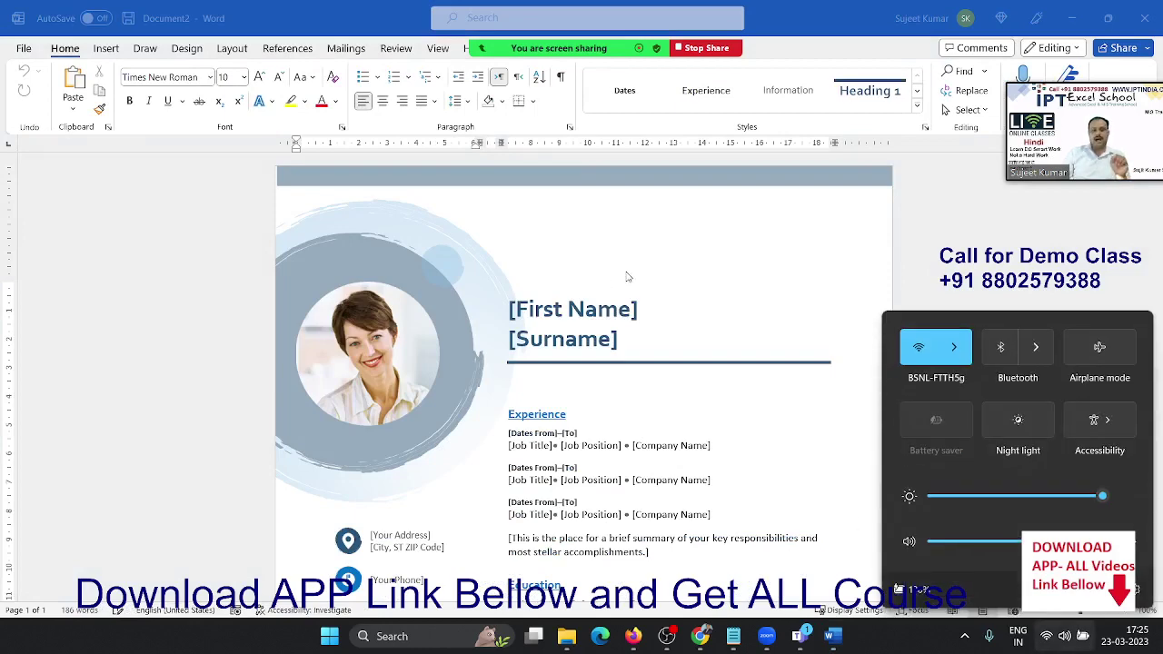
click(771, 265)
Step: Look over the resume, selecting the profile photo and the [Surname] placeholder
scroll(770, 272, down, 1)
scroll(770, 272, down, 5)
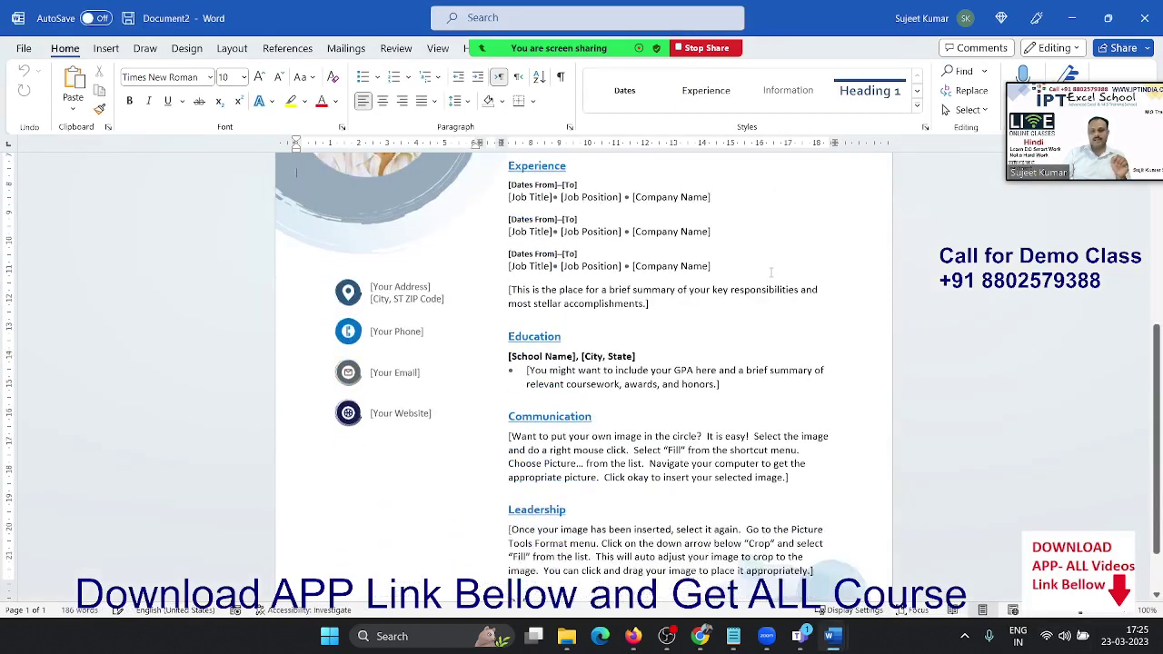
scroll(770, 273, down, 3)
scroll(770, 273, up, 5)
scroll(770, 272, up, 3)
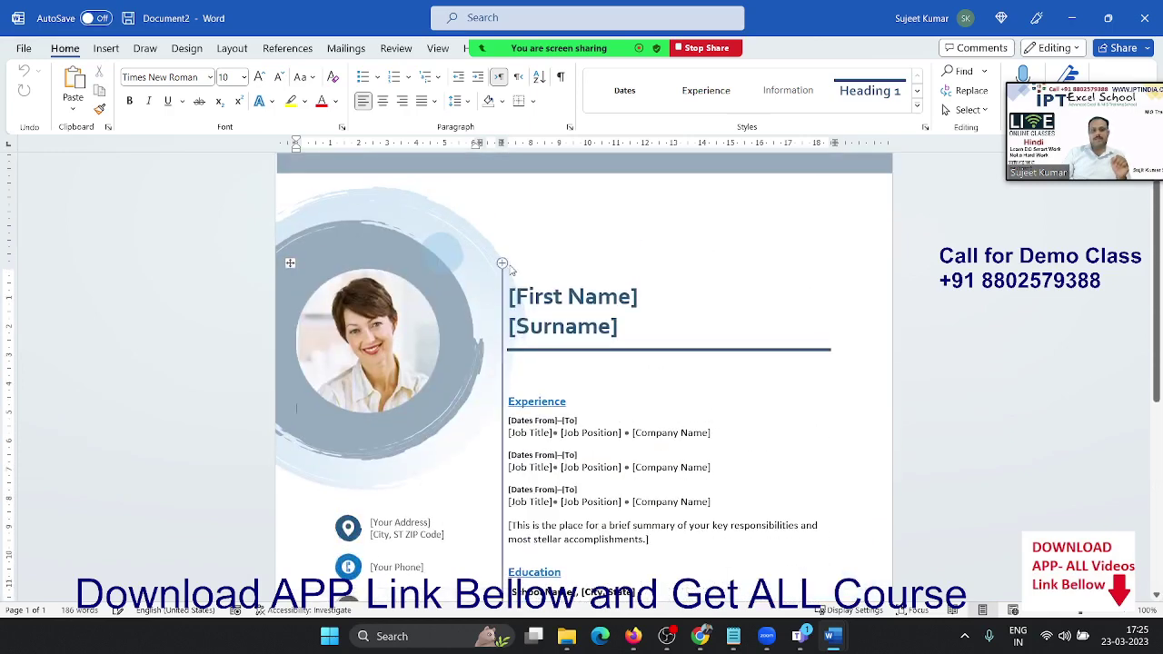
click(375, 328)
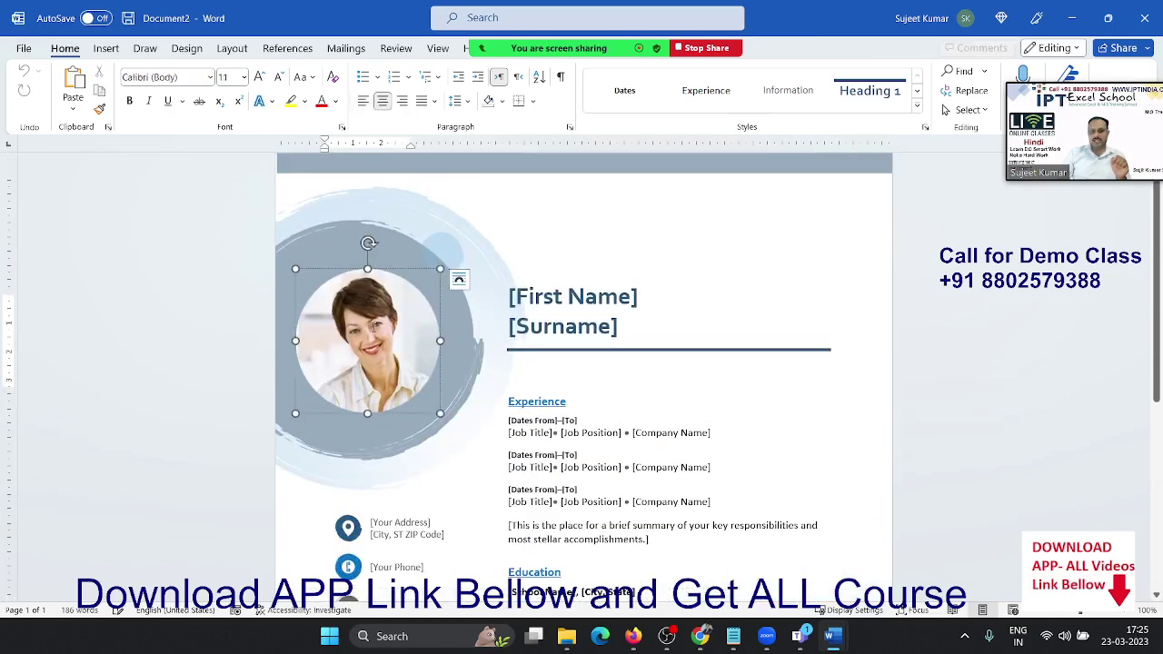
click(599, 318)
scroll(575, 357, down, 3)
scroll(575, 363, down, 2)
scroll(576, 375, down, 3)
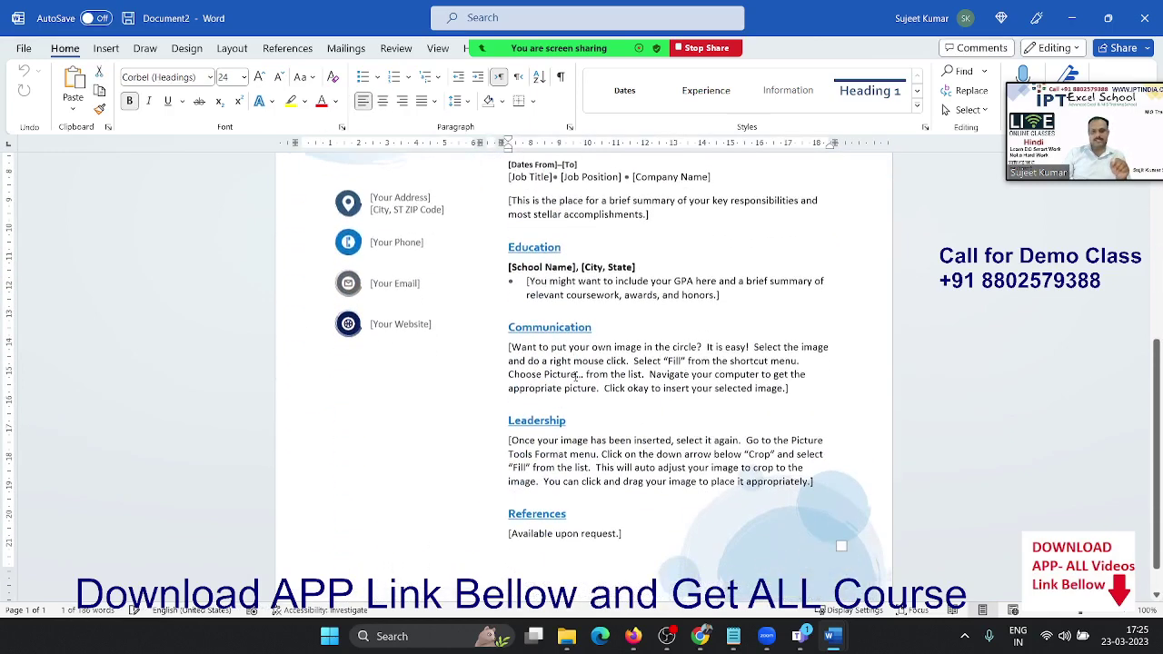
scroll(575, 375, down, 1)
scroll(575, 375, up, 5)
scroll(586, 368, up, 5)
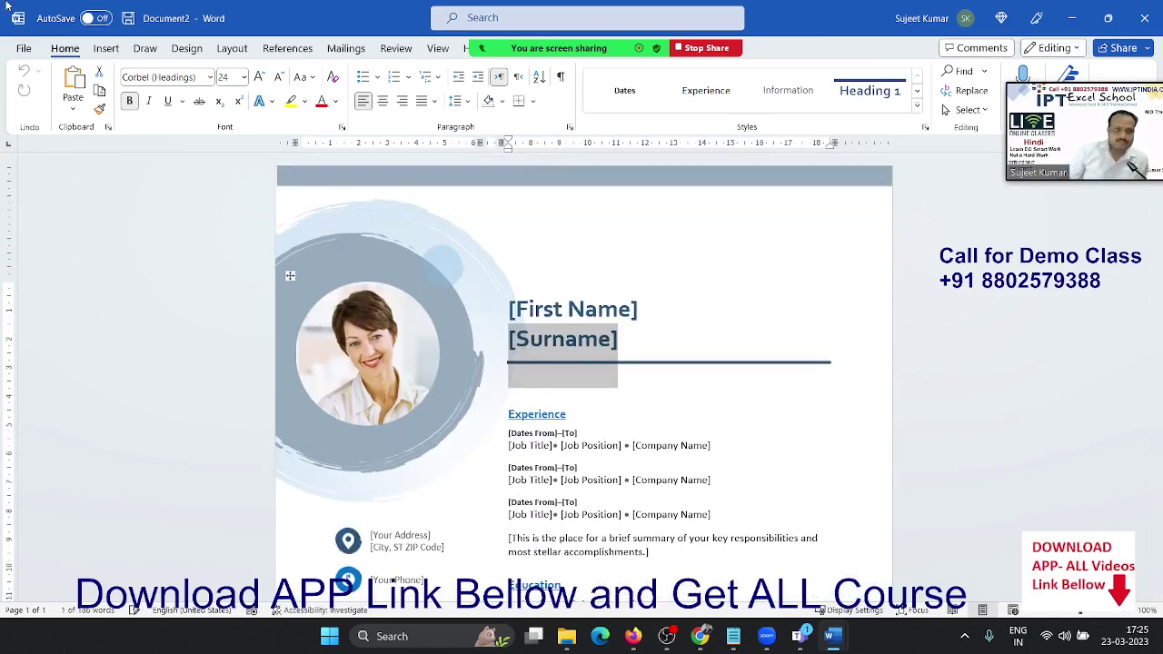
click(25, 50)
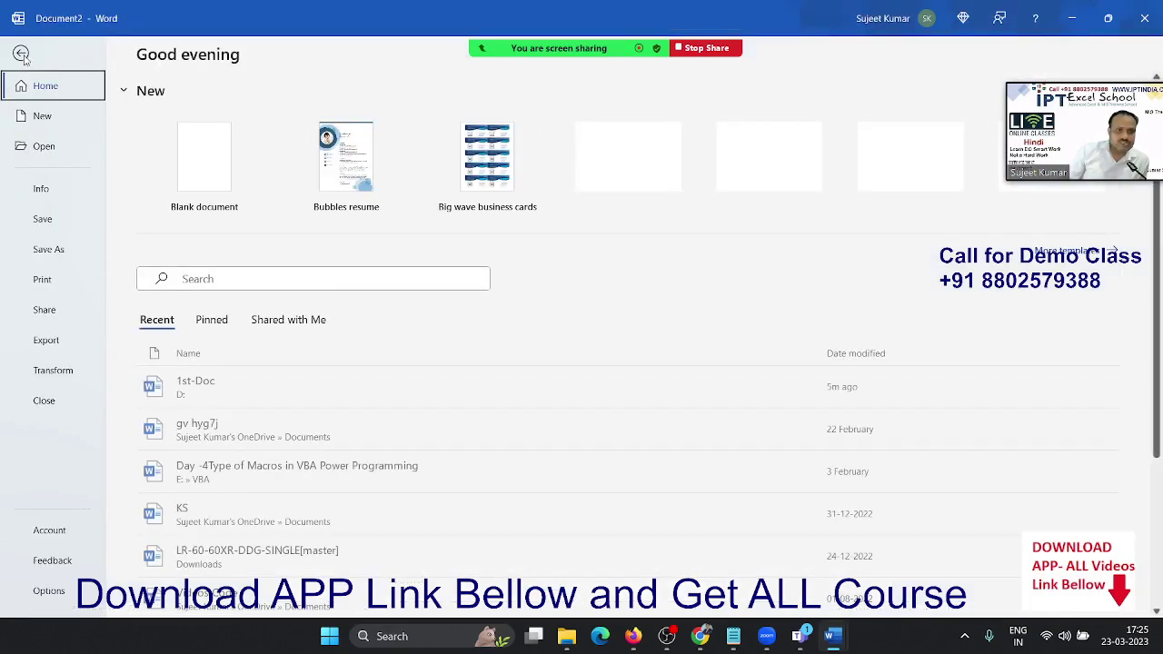
click(41, 116)
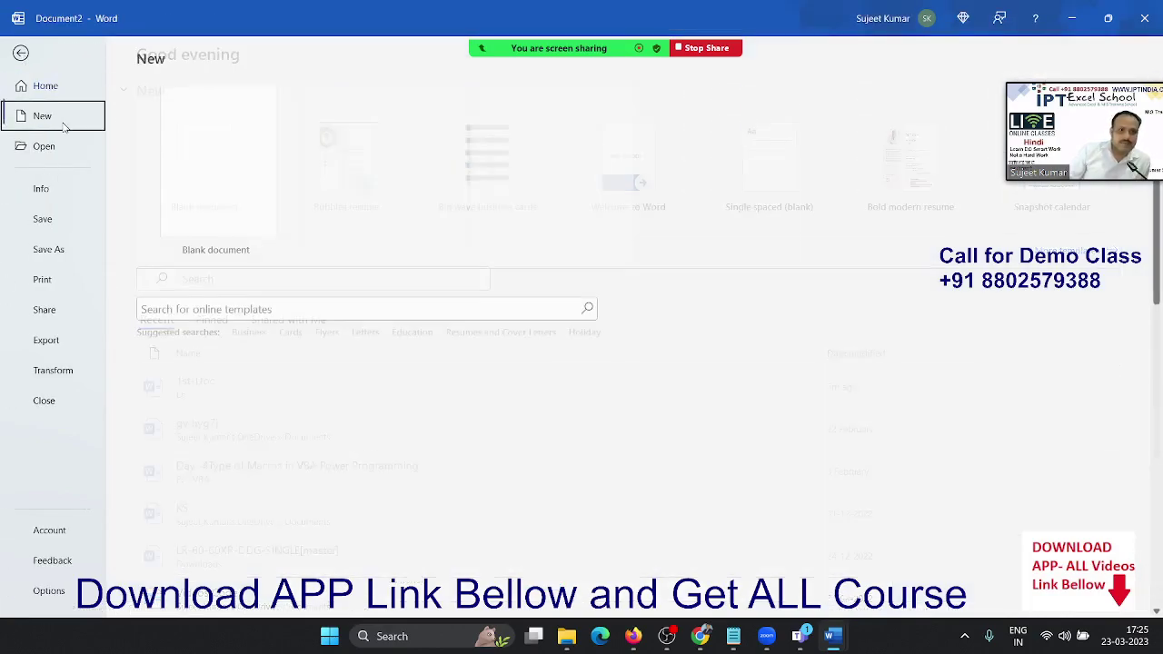
scroll(617, 321, down, 2)
scroll(616, 322, down, 4)
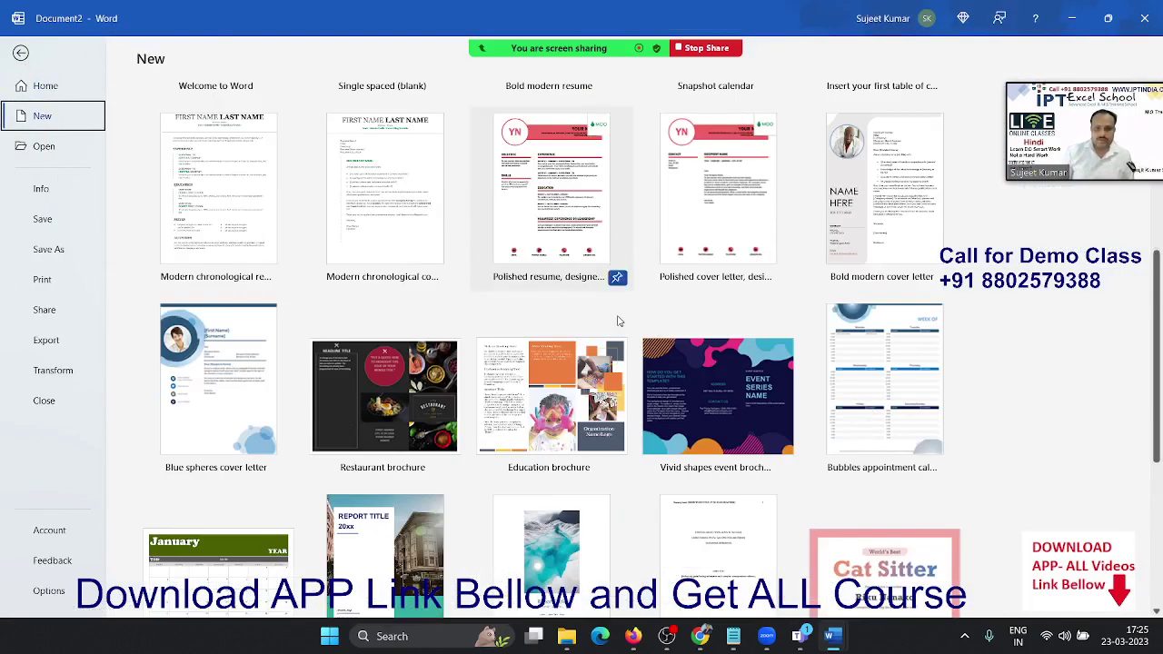
scroll(615, 322, down, 2)
scroll(613, 324, down, 1)
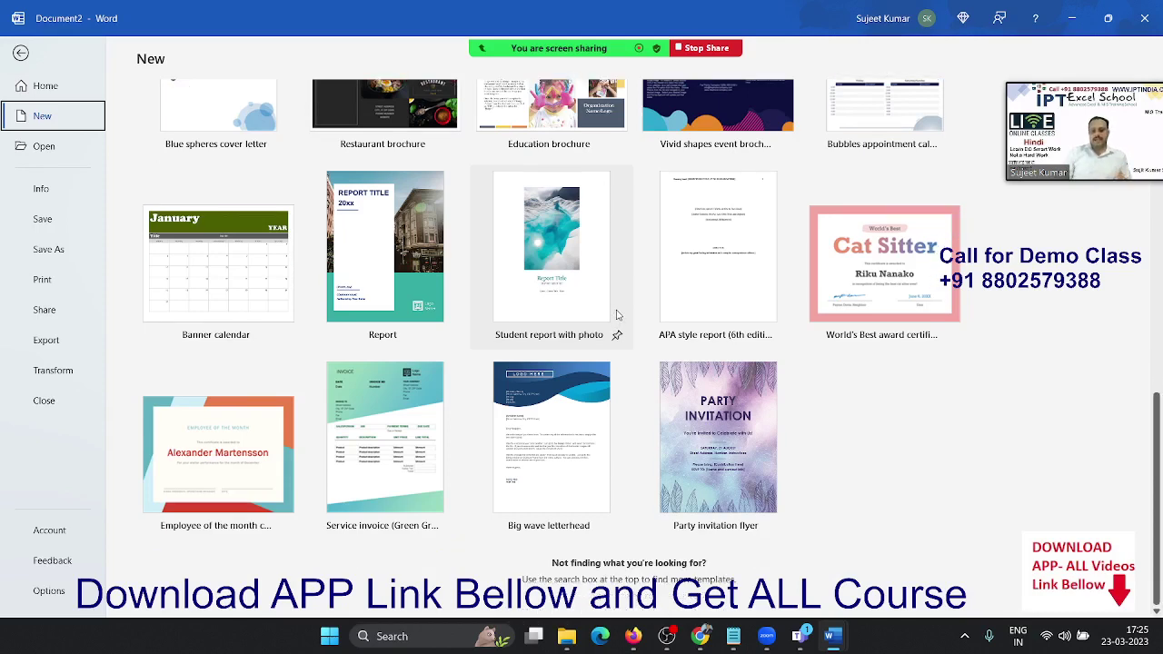
scroll(616, 318, up, 1)
scroll(617, 315, up, 1)
scroll(618, 314, up, 1)
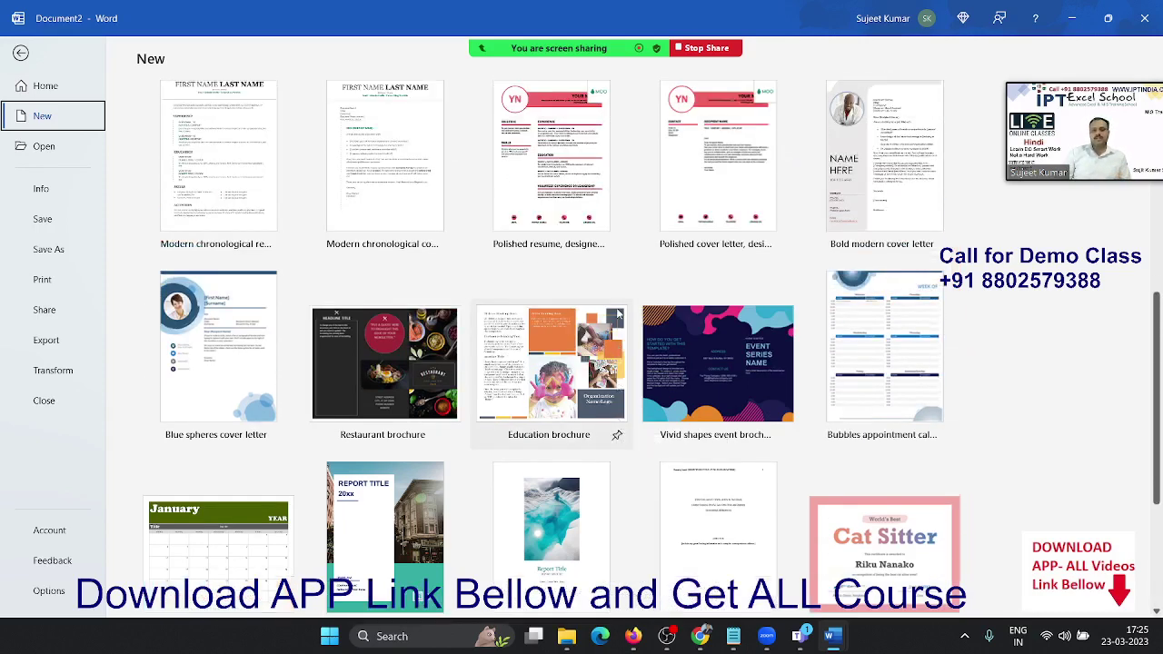
scroll(620, 311, up, 2)
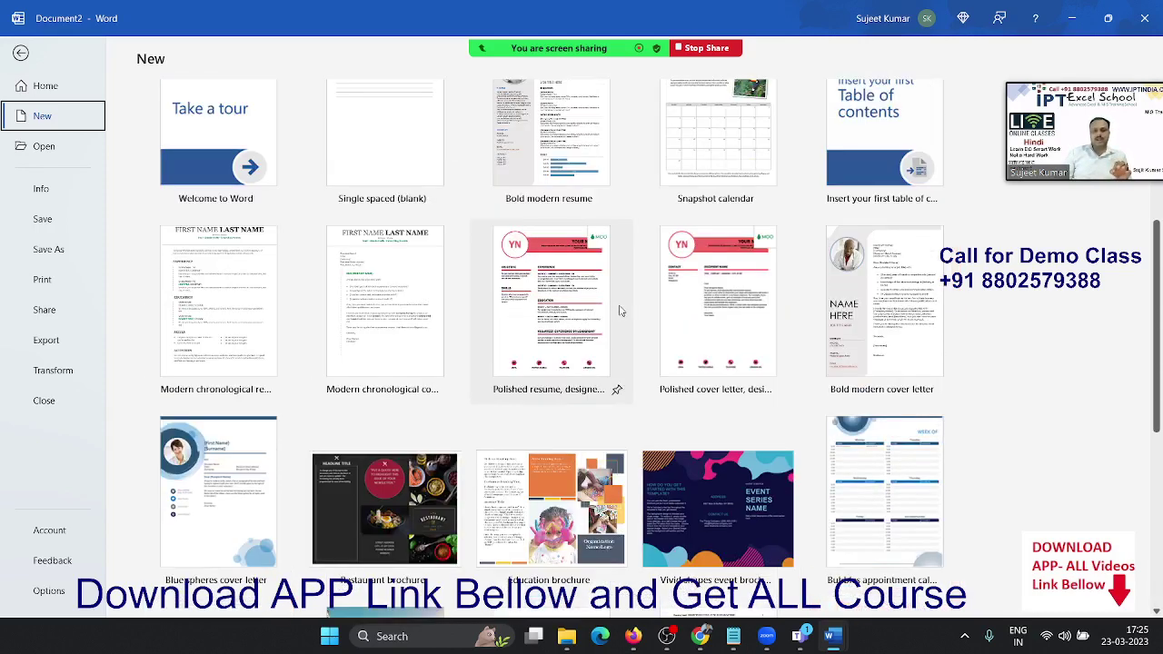
scroll(618, 306, up, 1)
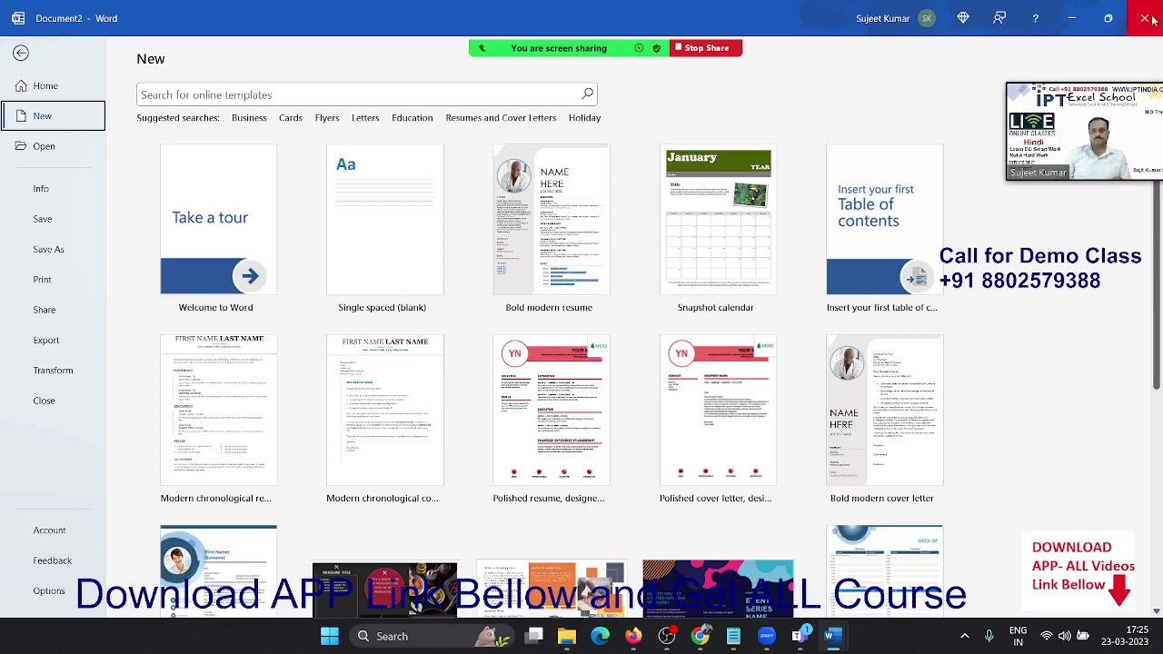
key(Escape)
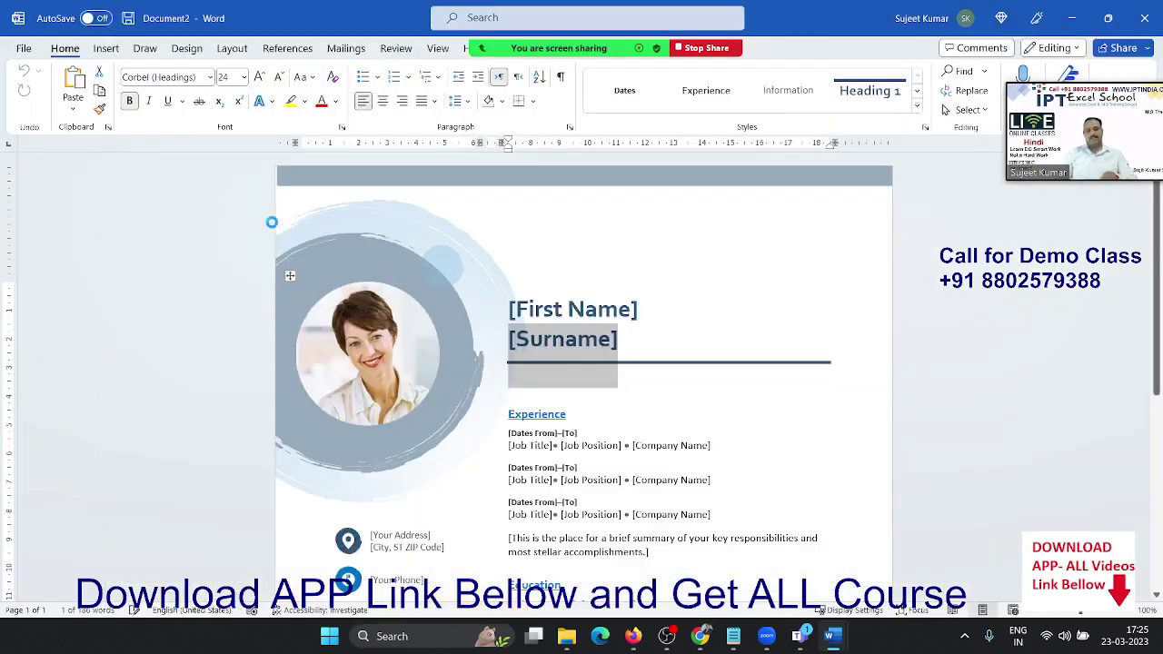
Step: Start a blank document, type 'The Excel School' and select that line
key(ctrl+n)
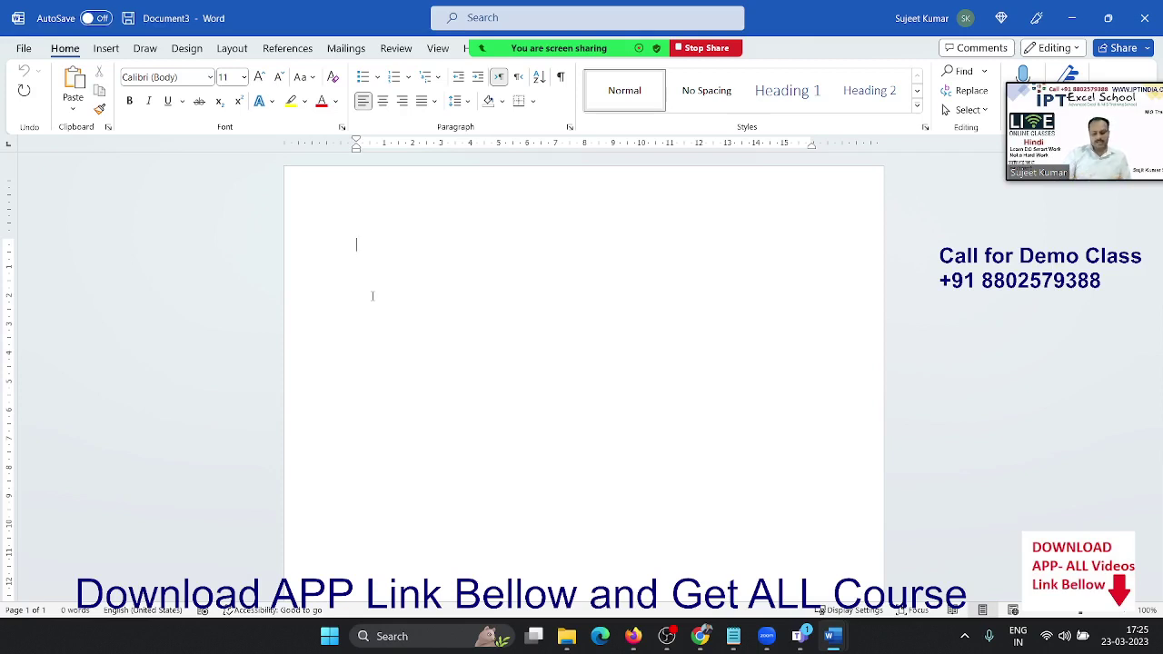
text(The Excel)
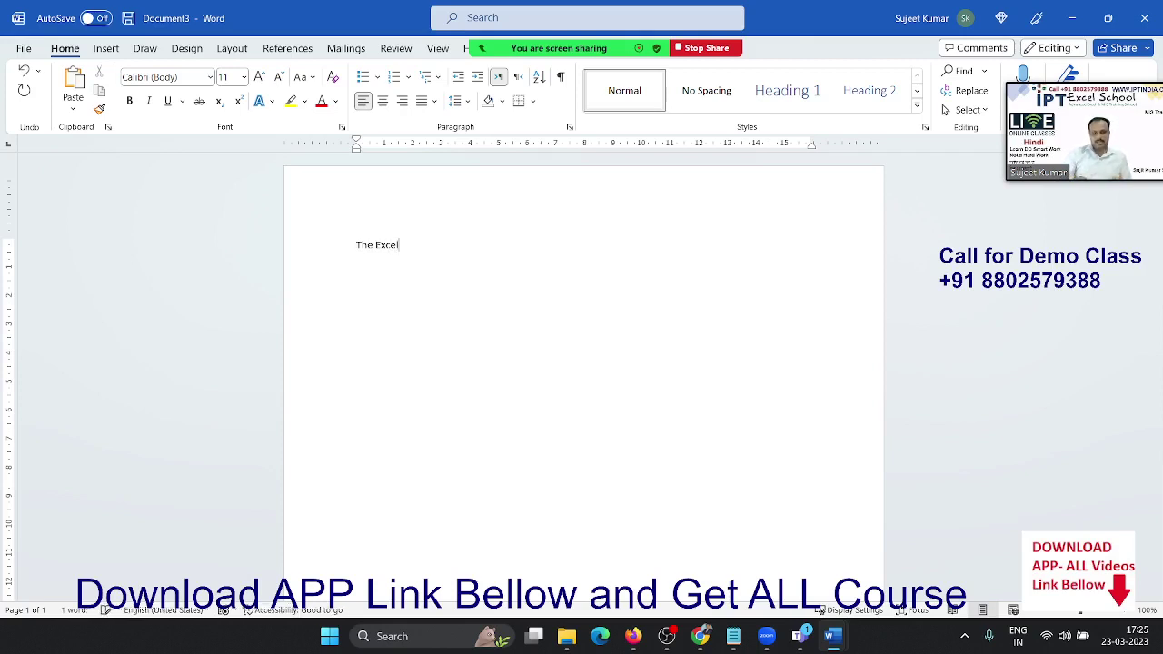
text( School)
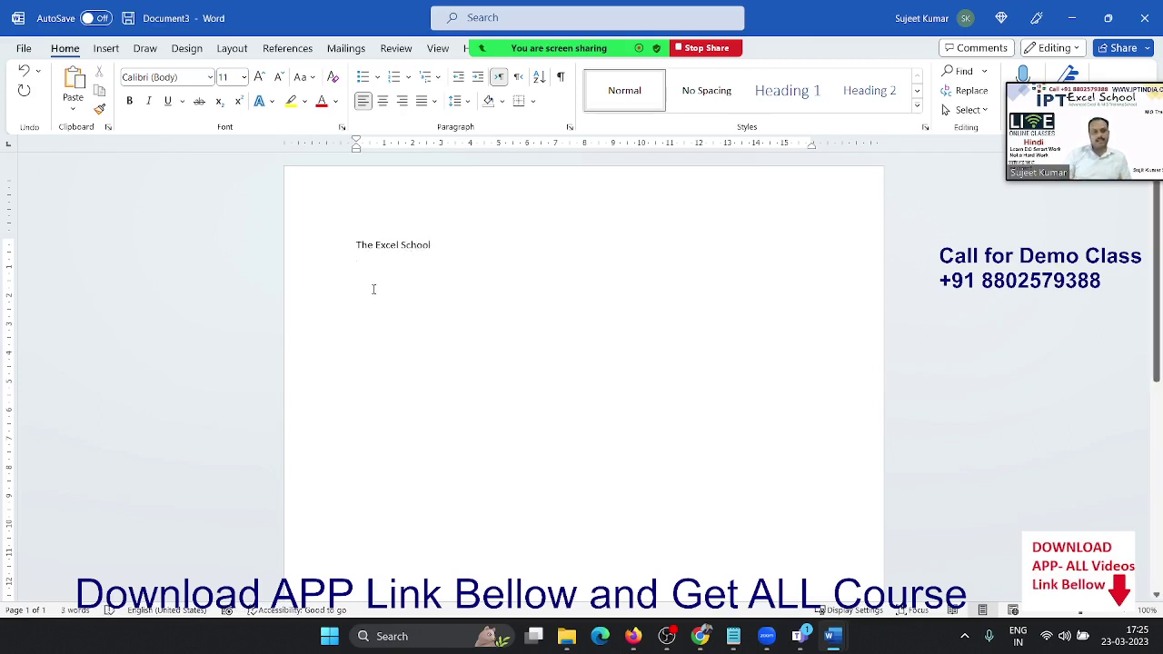
drag(462, 257, 327, 250)
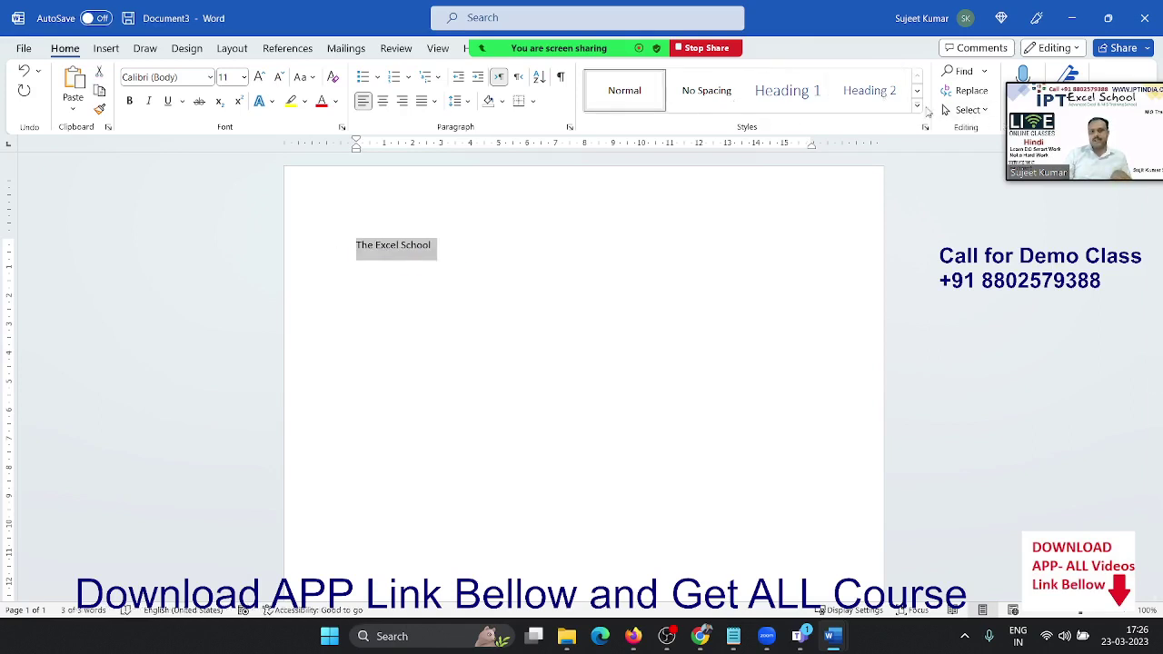
Step: Apply Intense Quote style to the title and size it to 36 pt
click(918, 107)
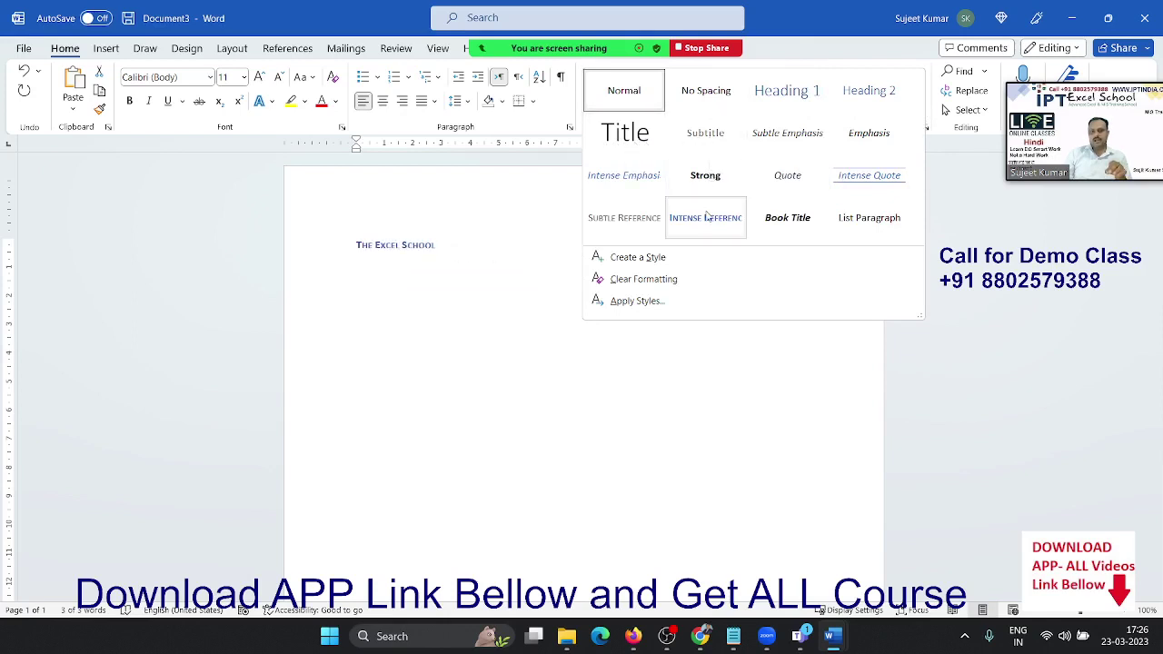
click(860, 184)
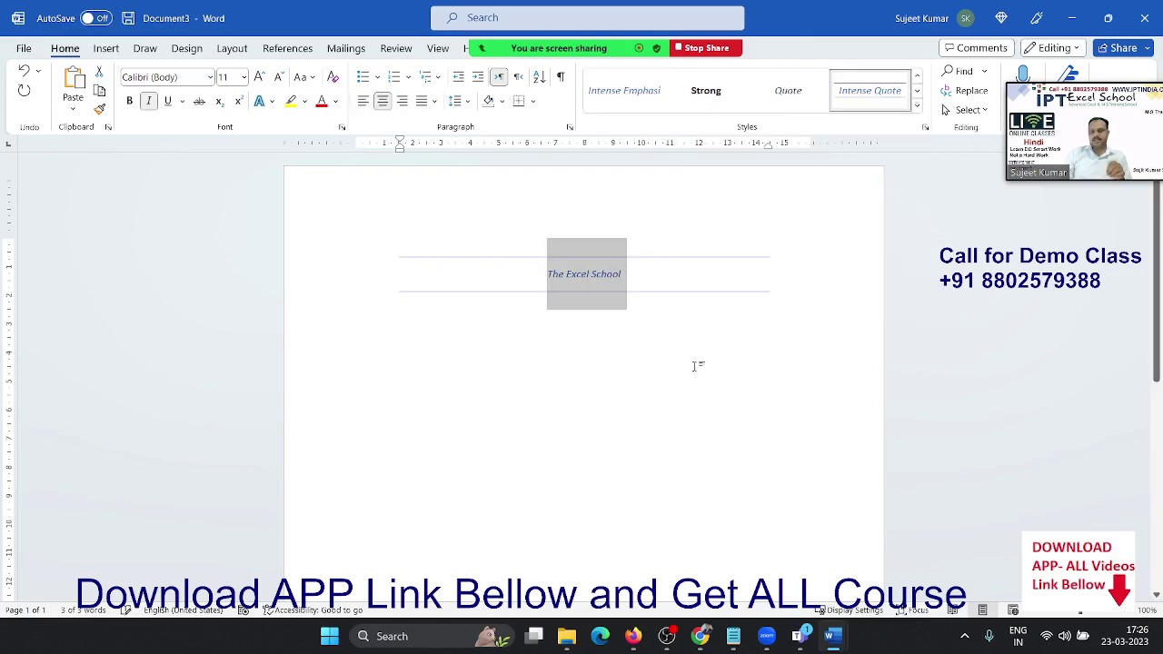
click(259, 78)
click(259, 79)
click(259, 78)
click(259, 78)
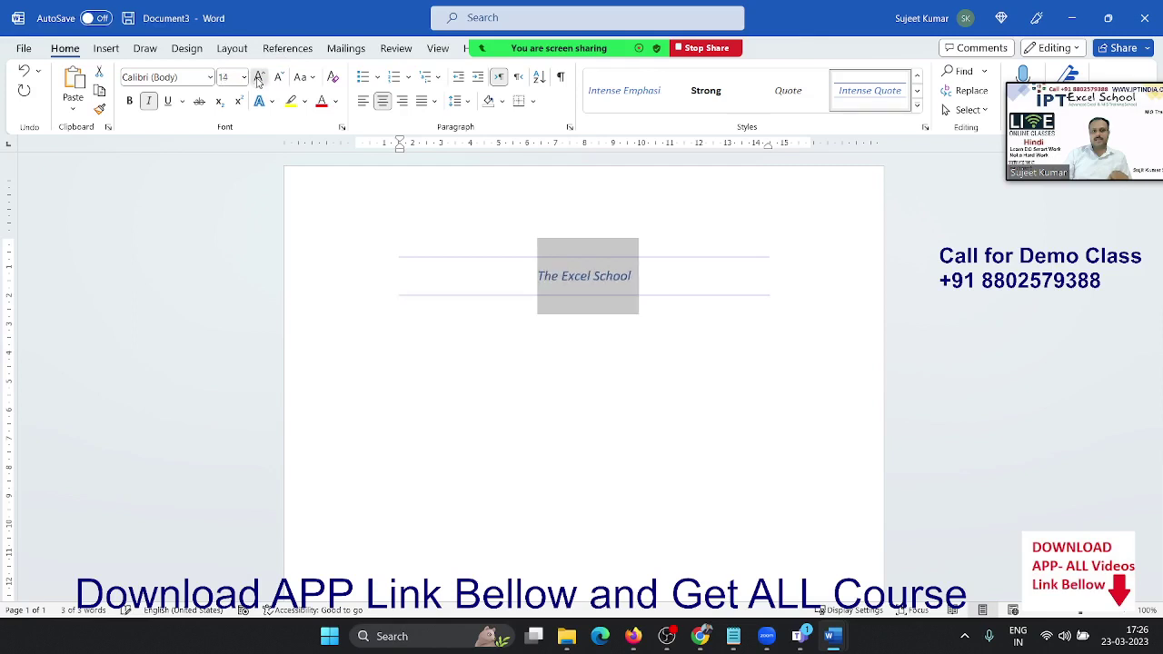
click(259, 78)
click(259, 78)
click(259, 79)
click(258, 78)
click(259, 78)
click(259, 78)
click(259, 78)
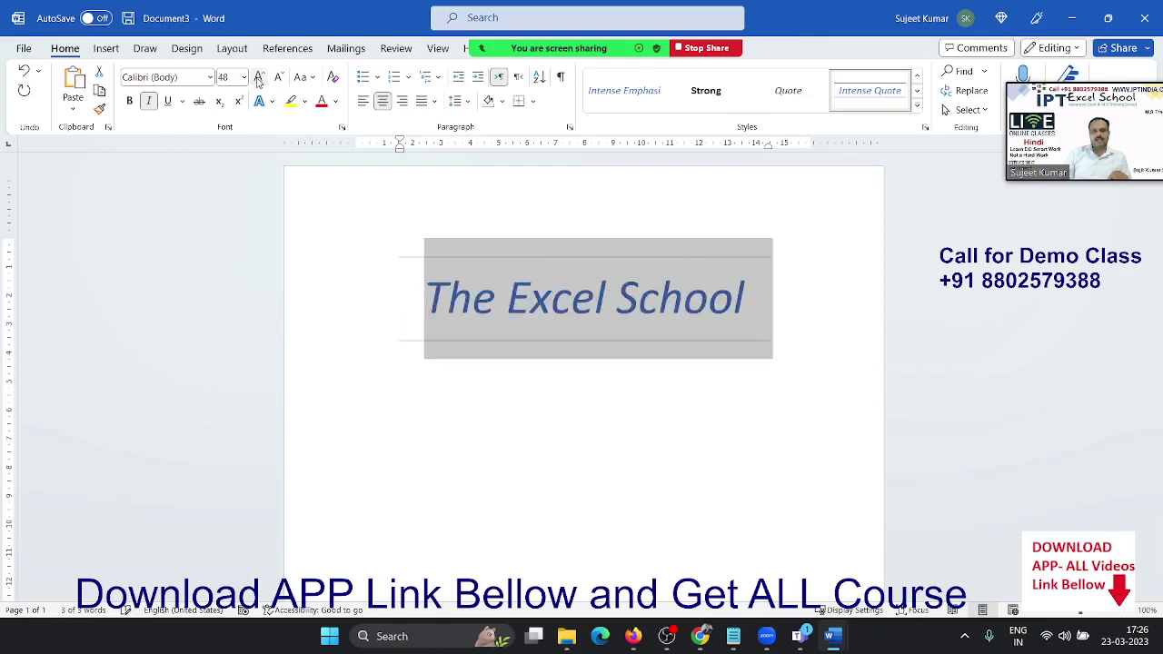
click(279, 77)
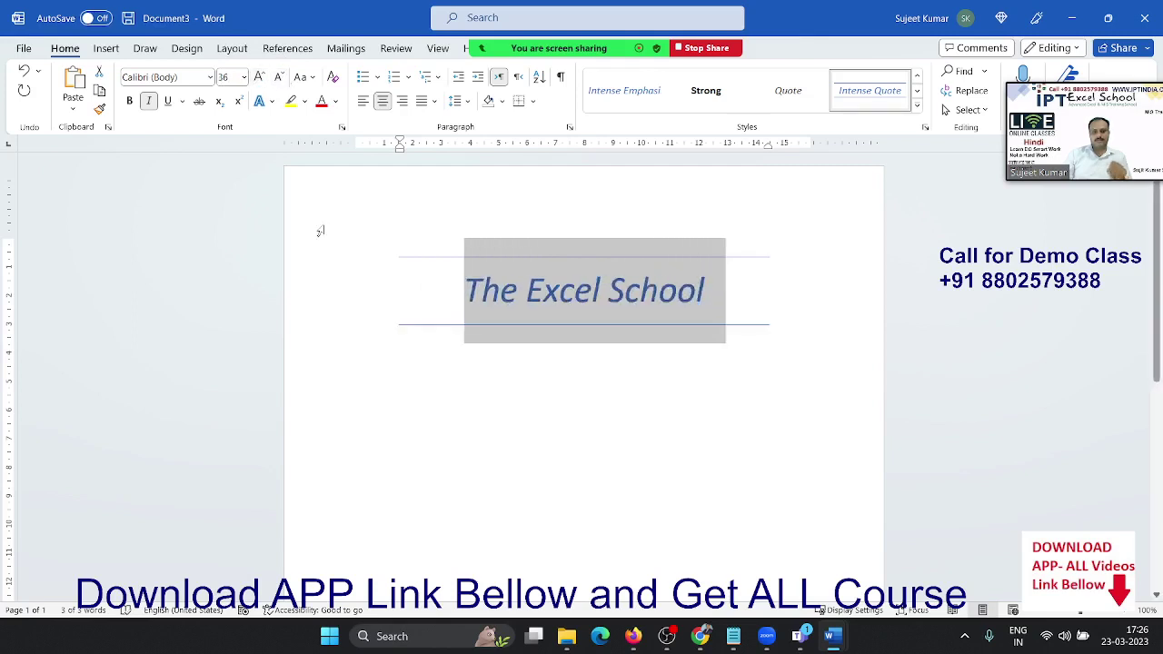
click(424, 490)
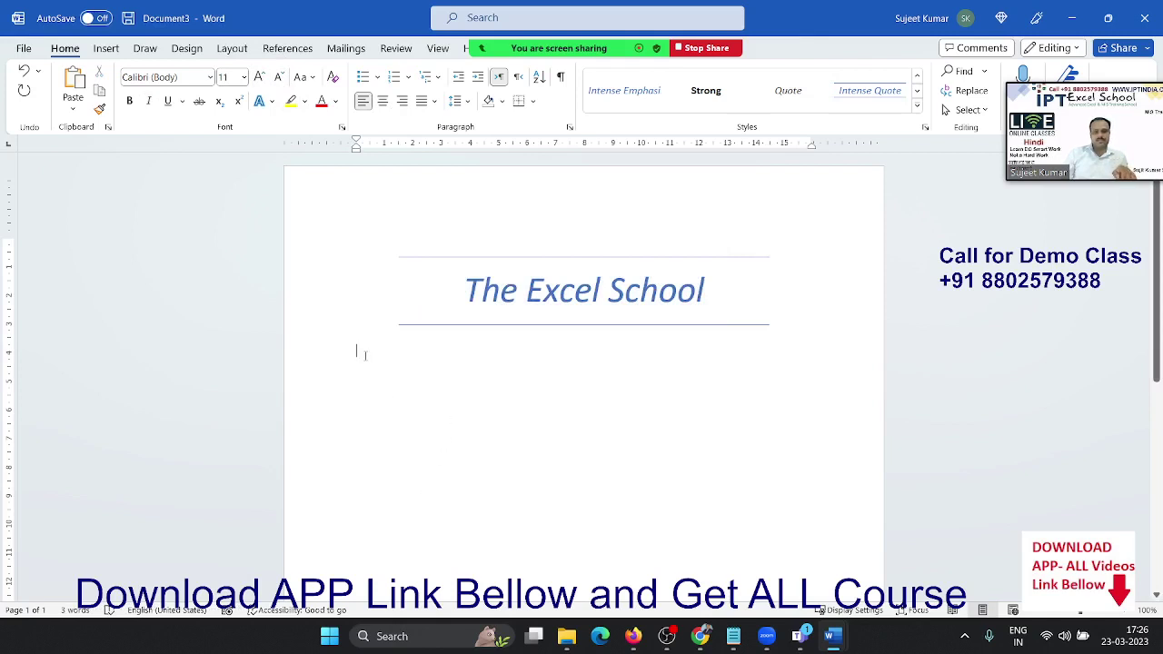
Step: Insert five sample paragraphs below the title using the =rand() formula
key(Return)
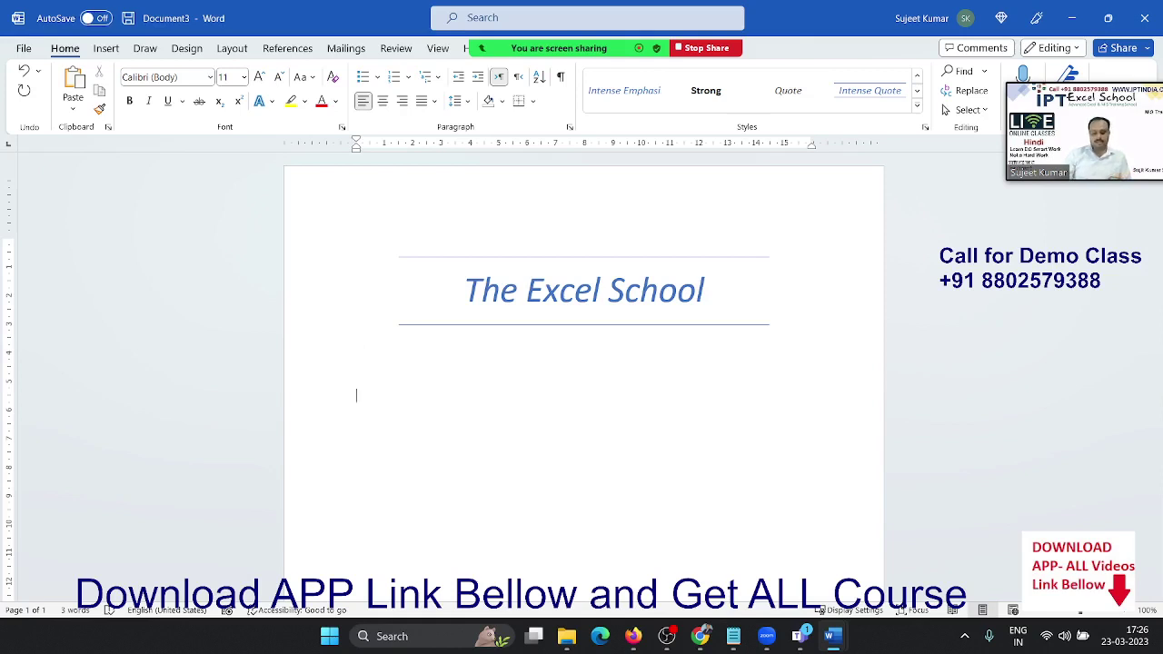
text(=rand)
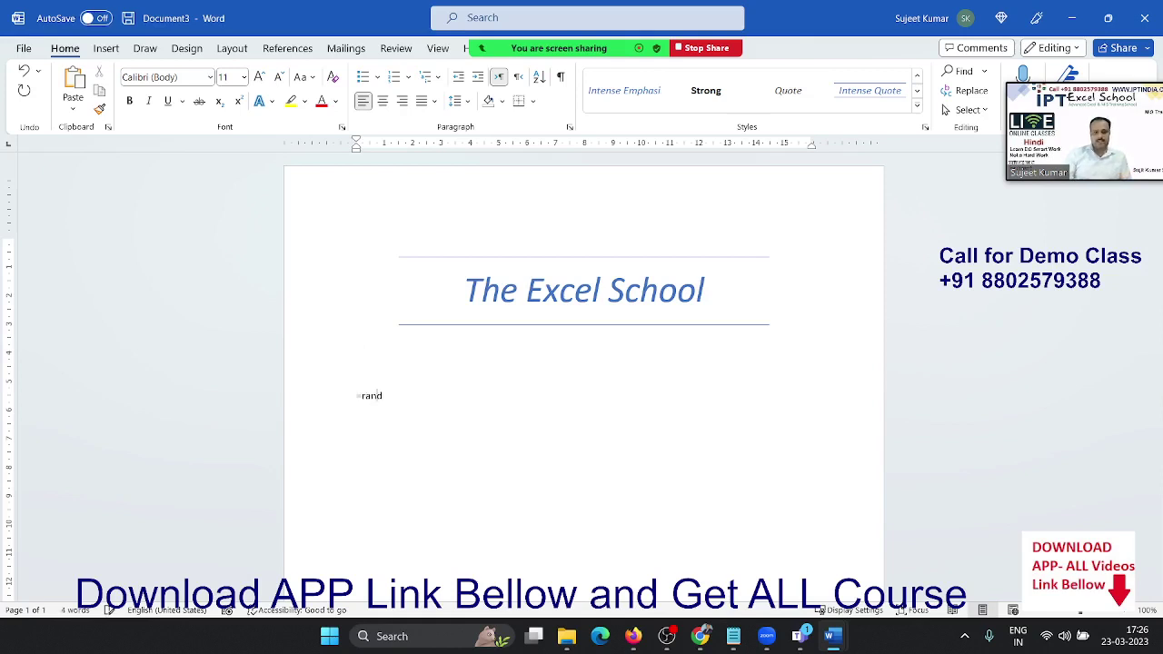
text(())
key(Return)
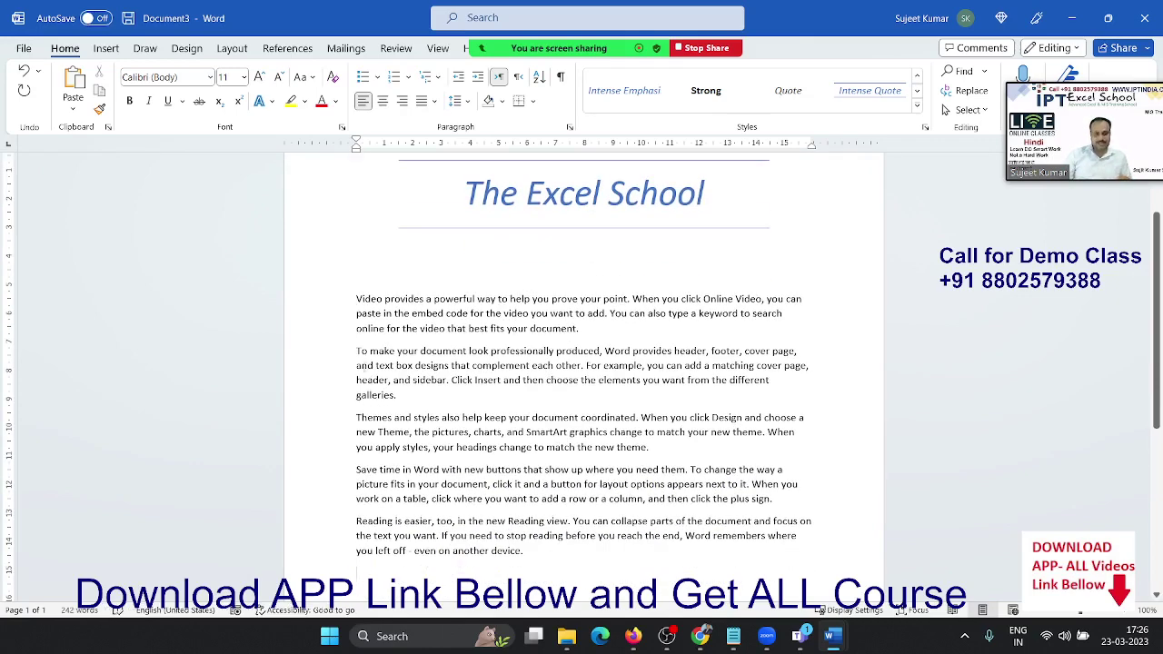
key(ctrl+z)
key(ctrl+z)
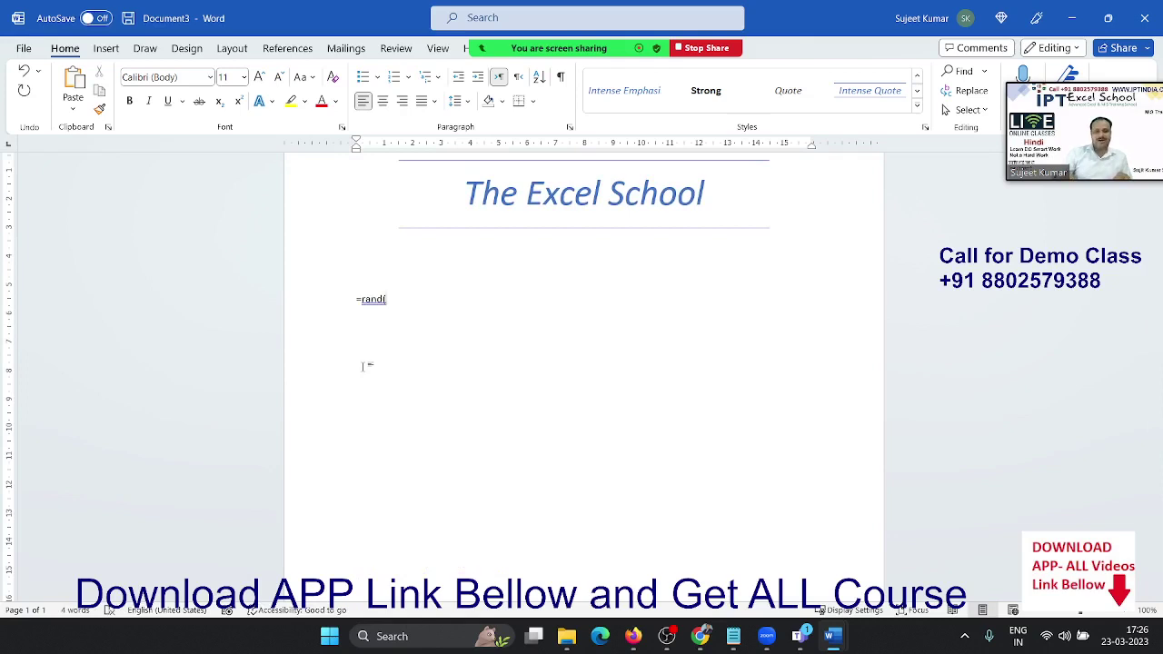
text())
key(Return)
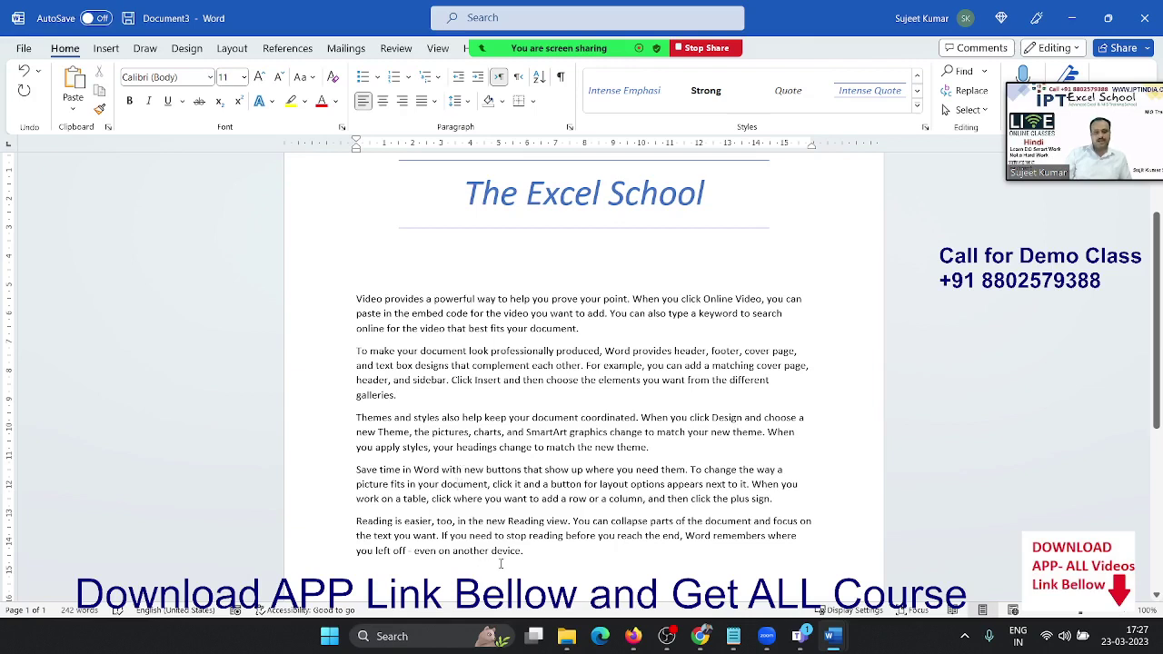
Step: Select the five paragraphs and browse font, size and case options, keeping 11 pt
drag(523, 556, 344, 306)
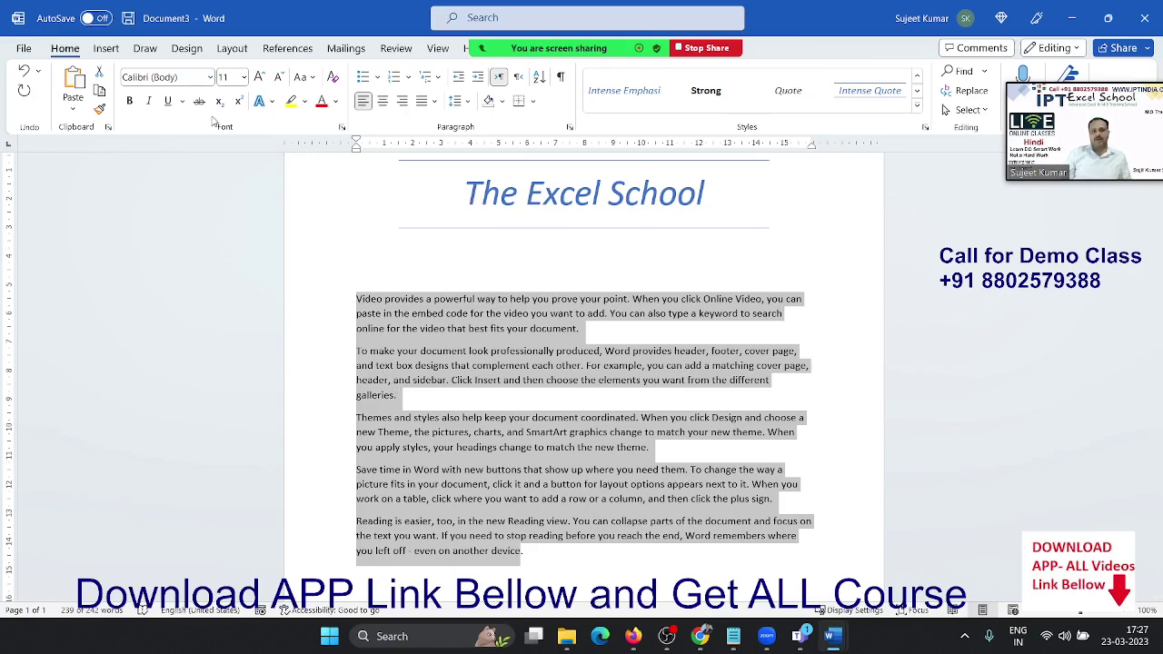
click(210, 80)
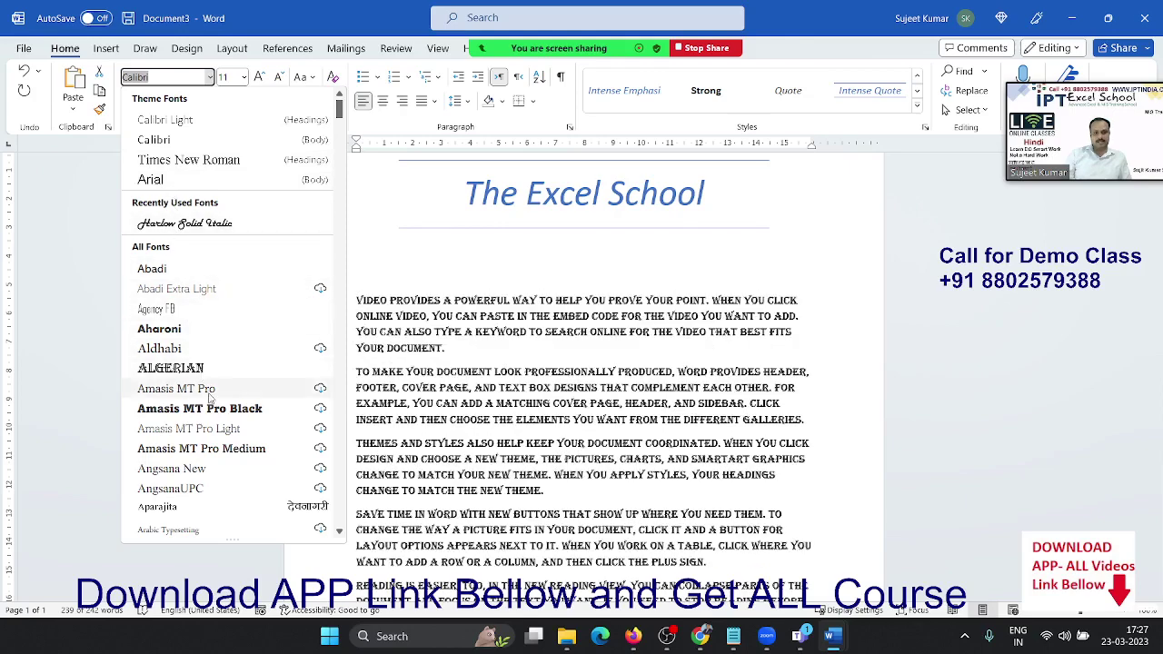
click(306, 33)
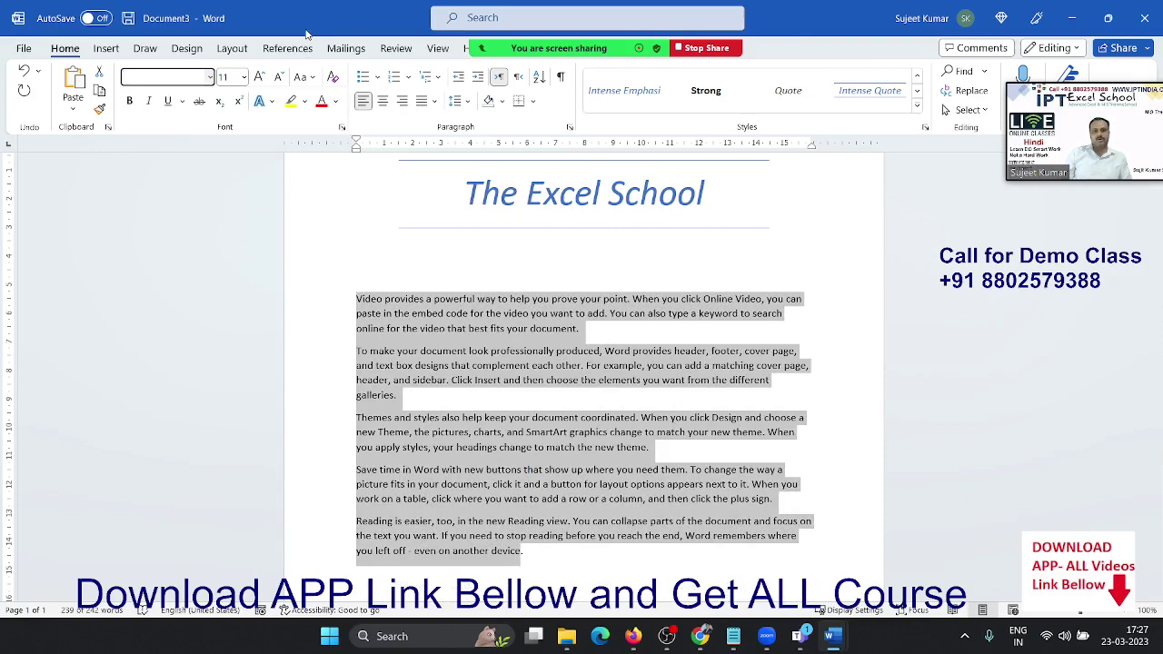
click(244, 80)
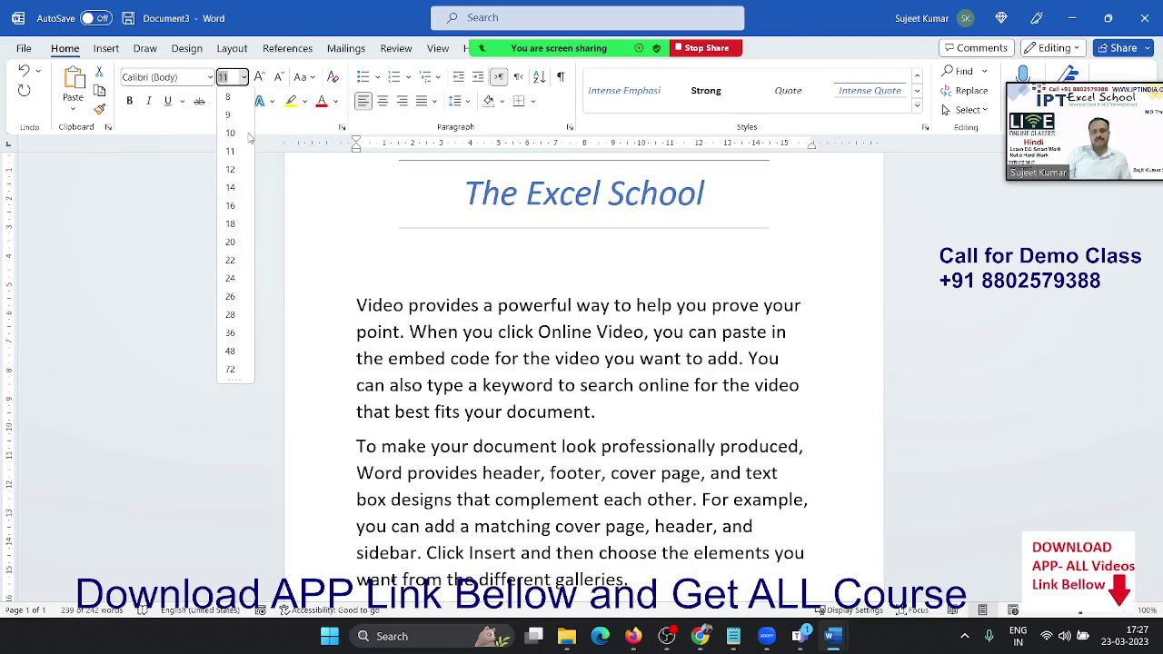
click(279, 83)
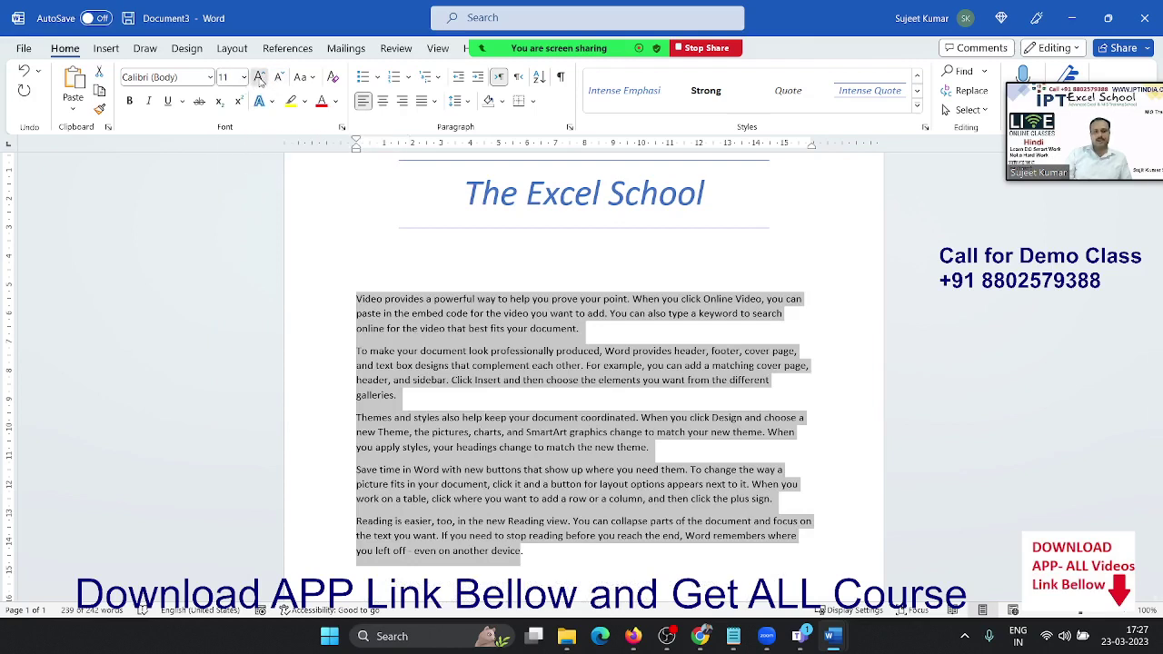
click(260, 80)
click(275, 80)
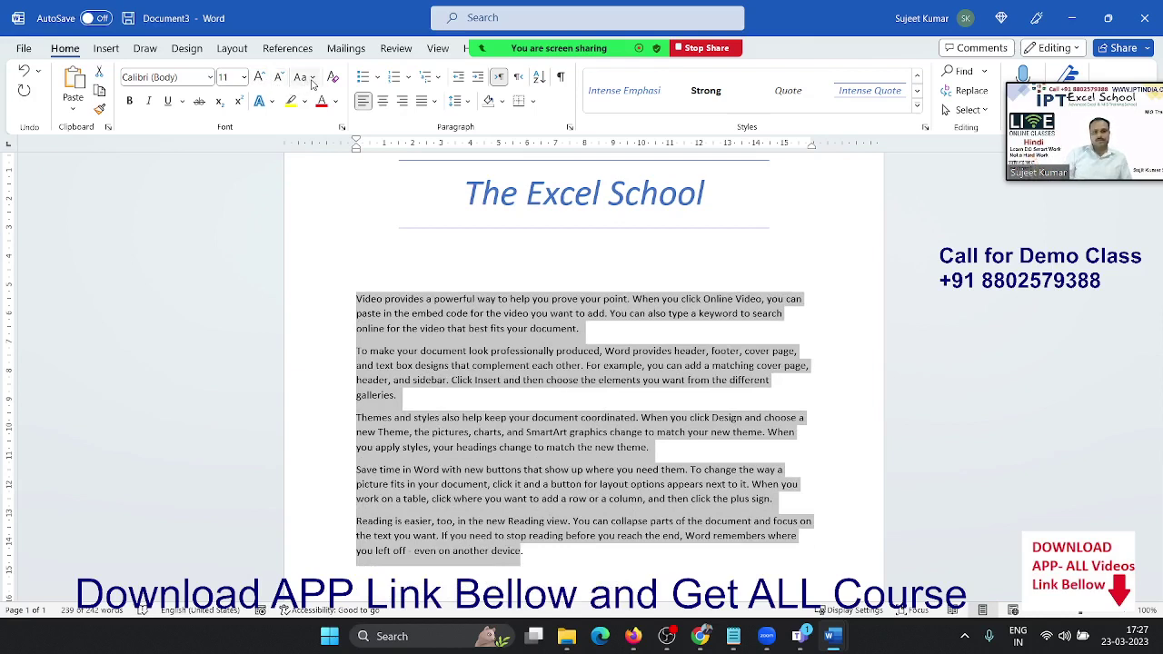
click(311, 79)
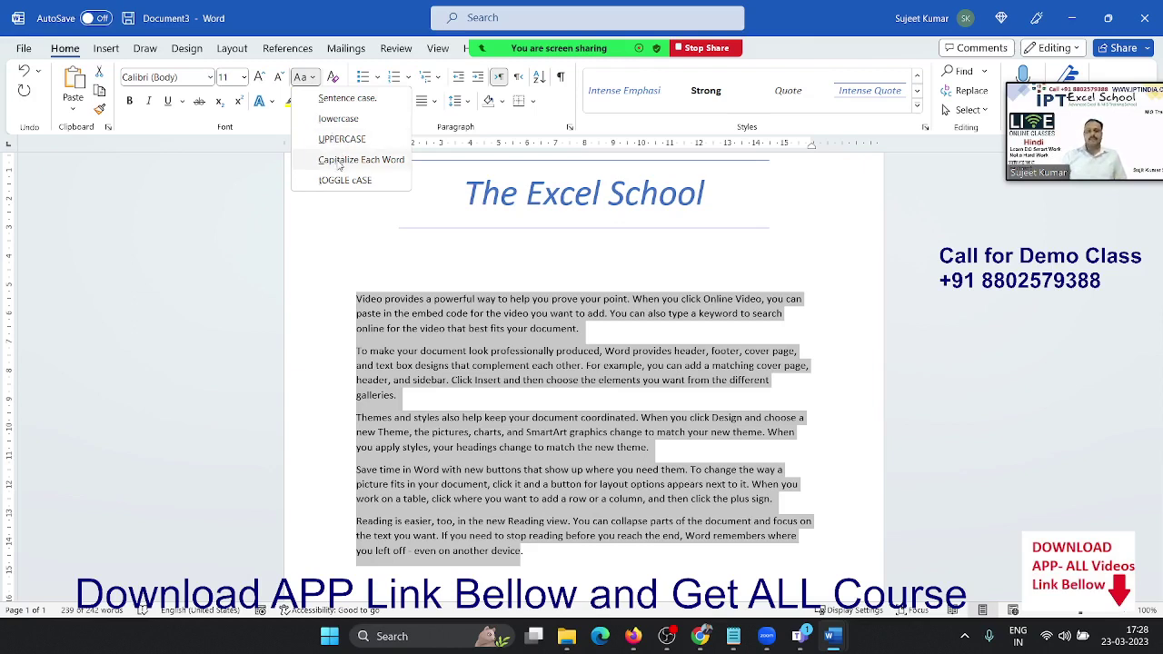
Step: Change the title to UPPERCASE so it reads THE EXCEL SCHOOL
click(586, 196)
triple_click(586, 196)
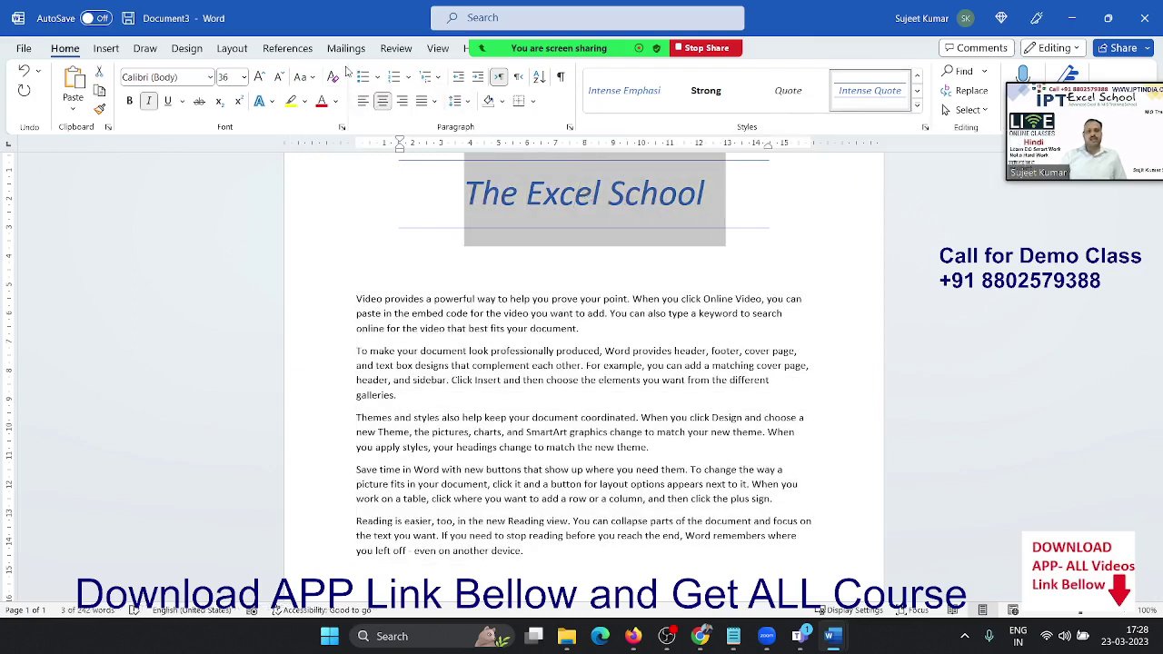
click(305, 77)
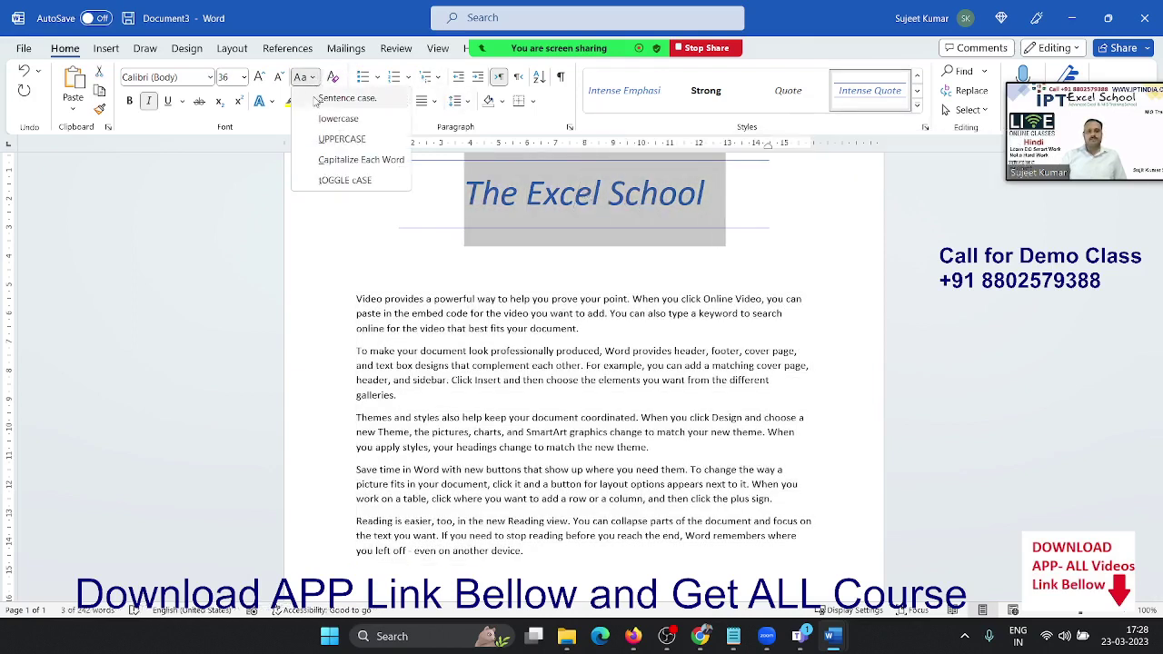
click(341, 139)
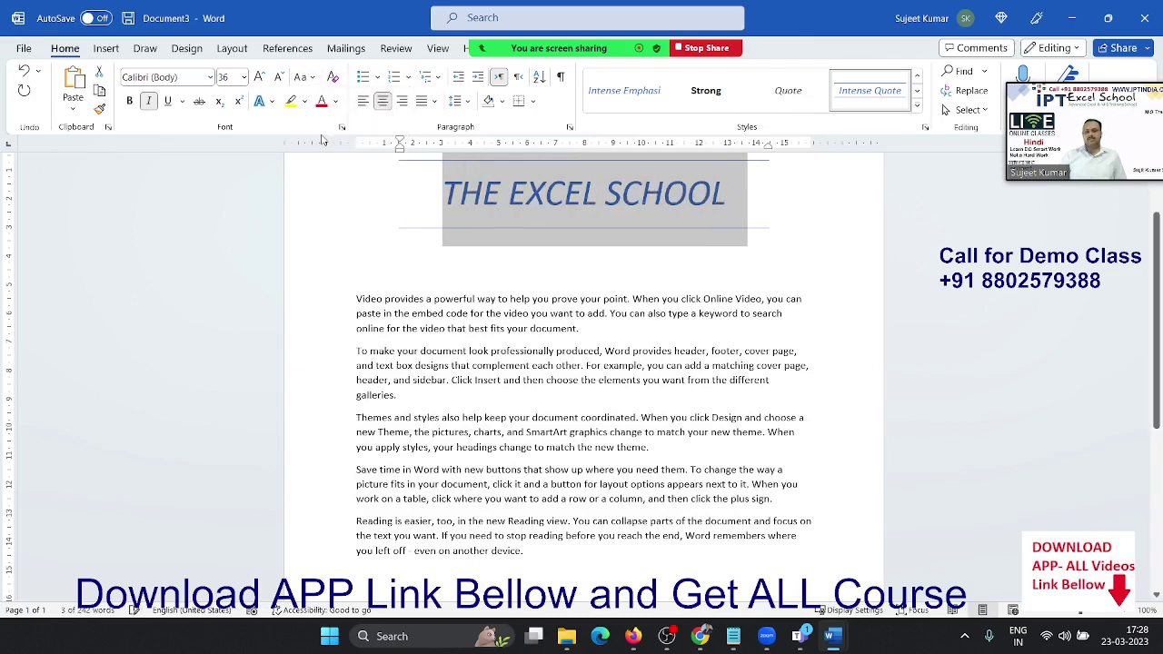
click(354, 202)
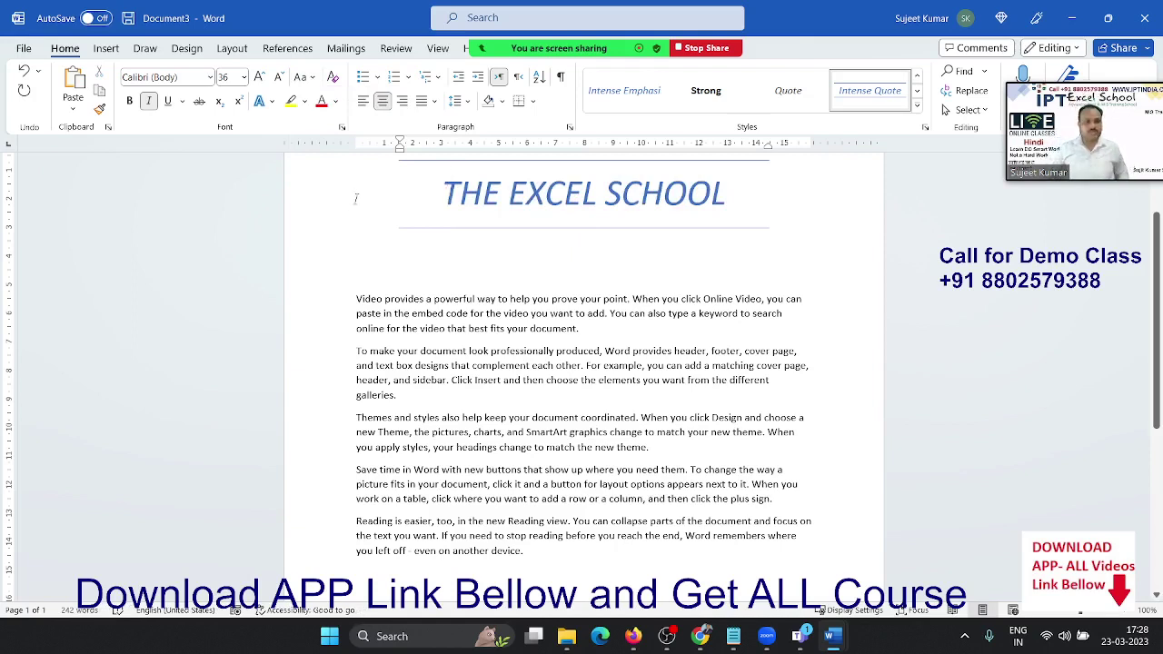
Step: Clear the body paragraphs' formatting and highlight them in yellow
mouse_move(531, 556)
mouse_down()
mouse_move(328, 315)
mouse_move(329, 298)
mouse_up()
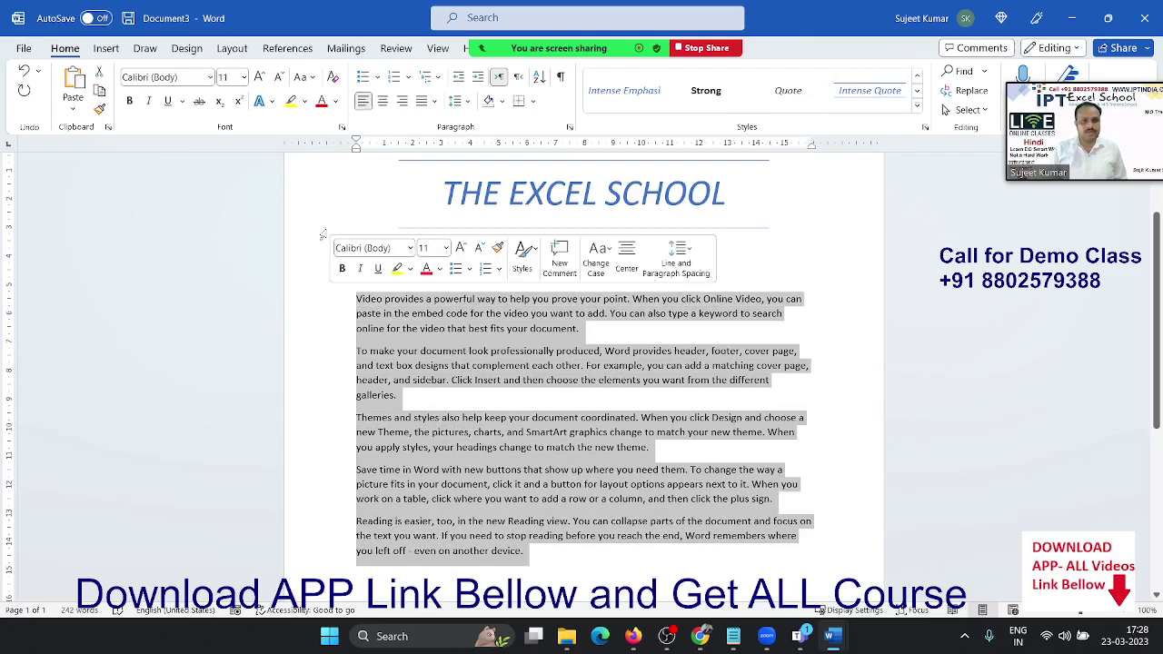
click(333, 77)
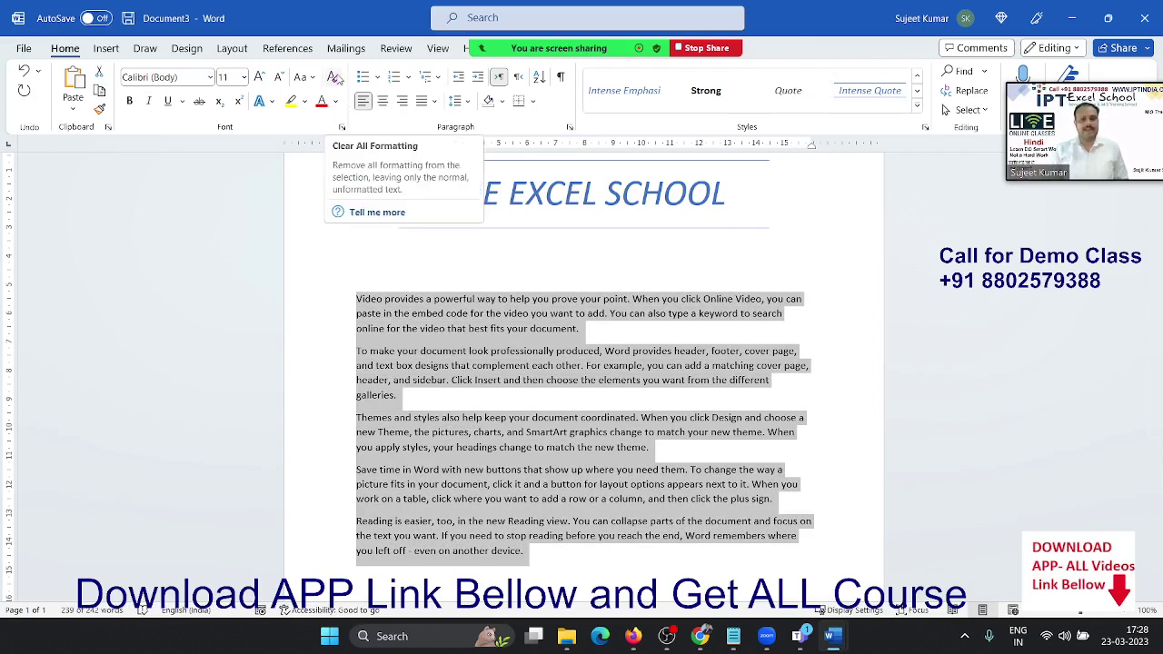
click(291, 101)
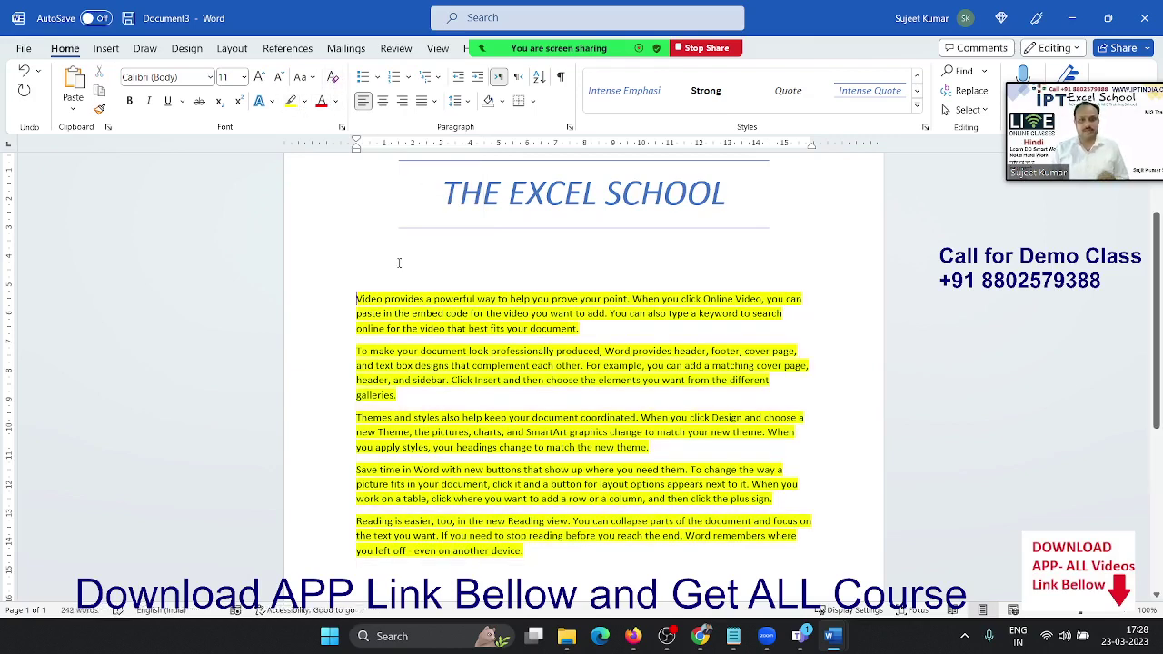
Step: Remove the yellow highlighting from the body paragraphs
drag(547, 568, 367, 286)
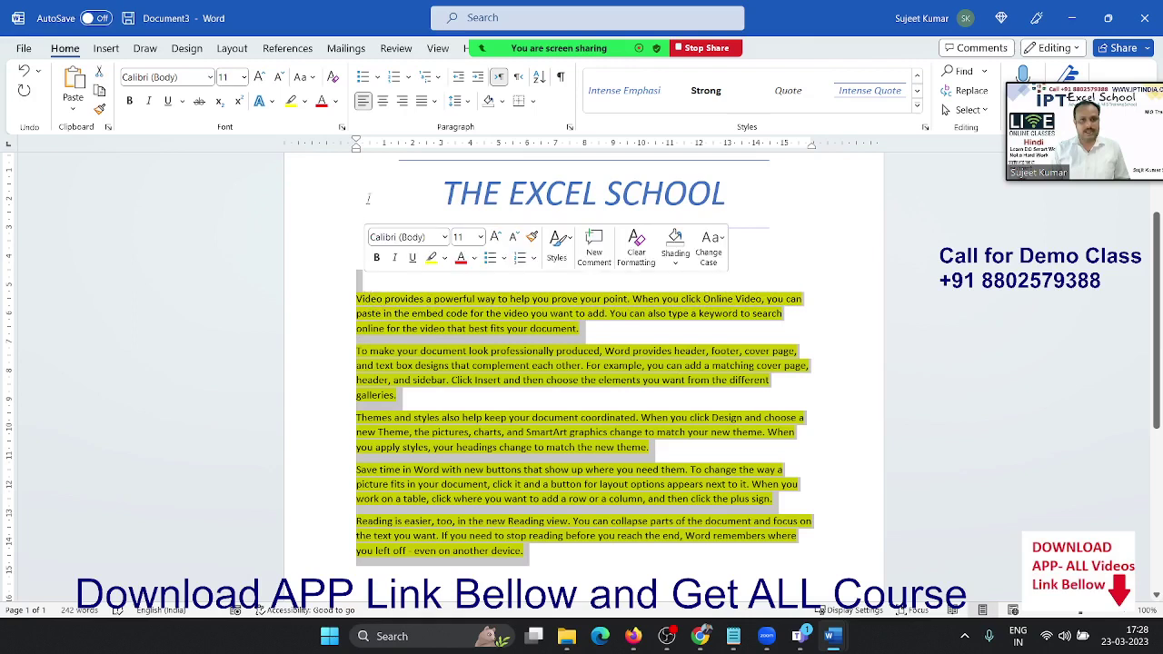
click(334, 79)
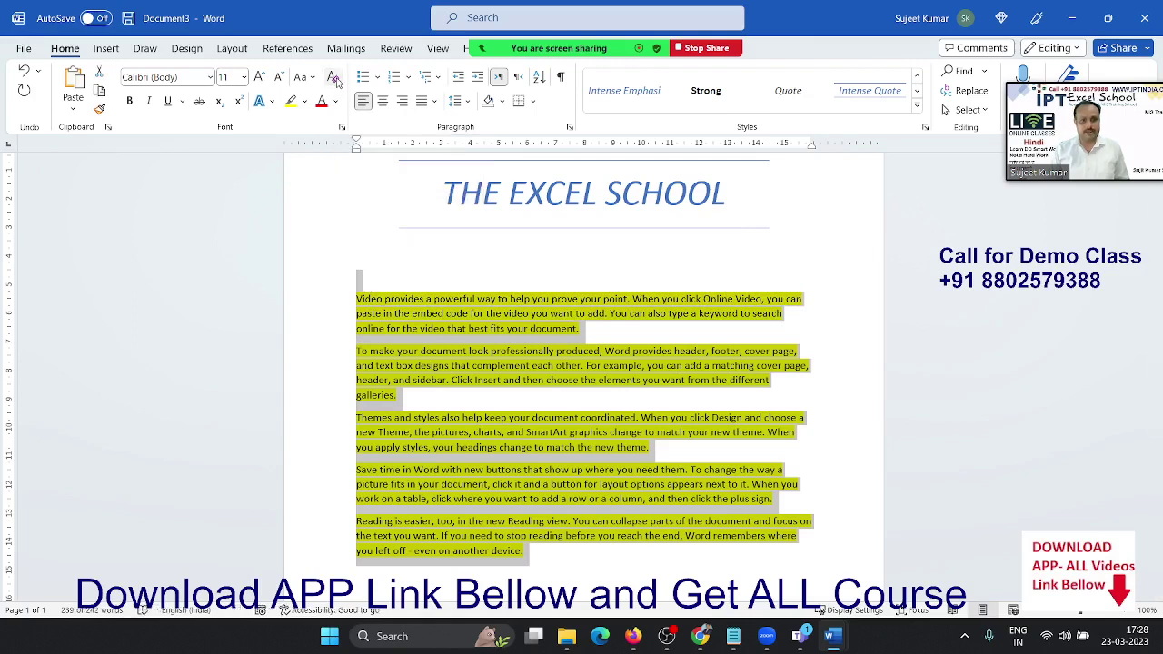
click(335, 79)
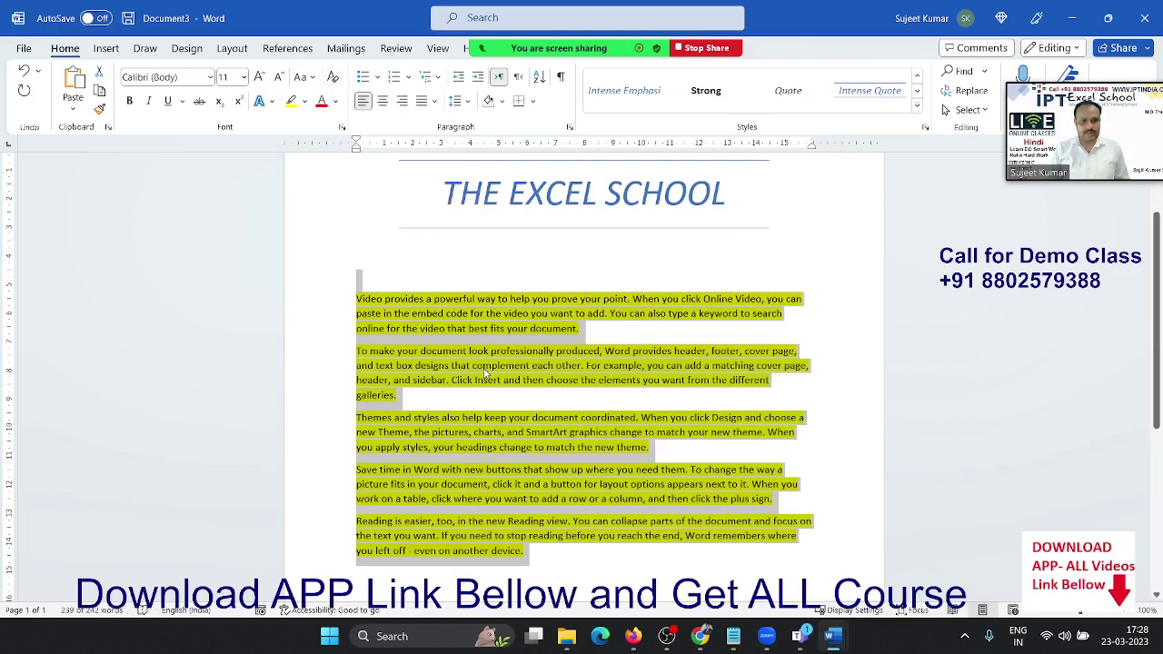
click(306, 101)
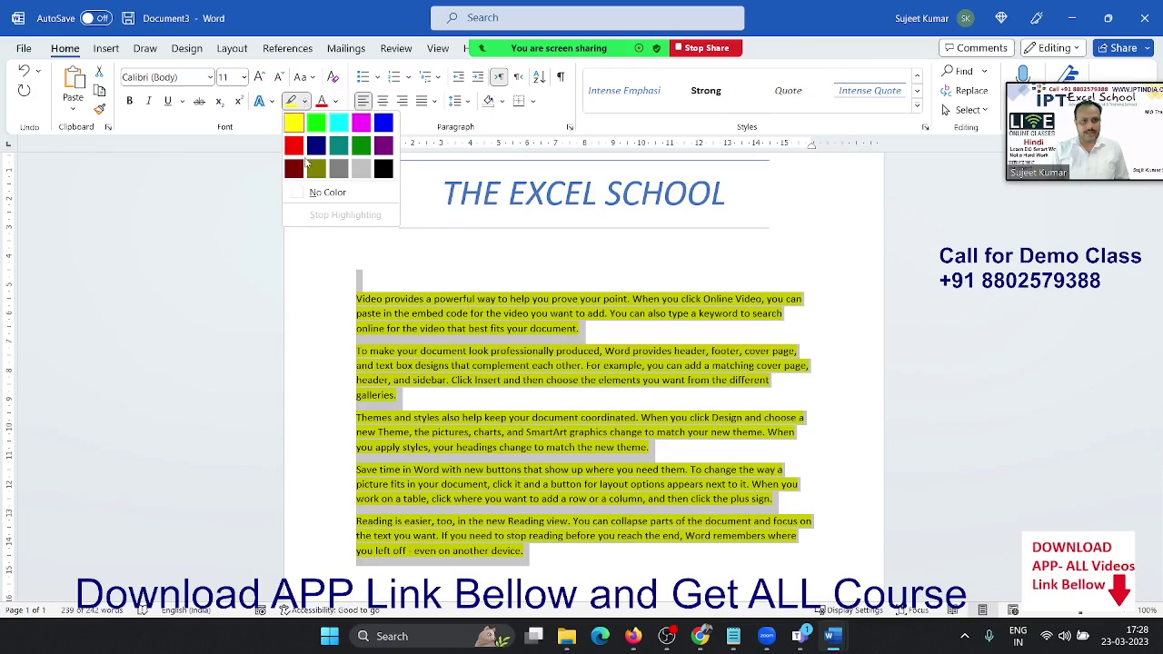
click(311, 198)
key(ctrl+z)
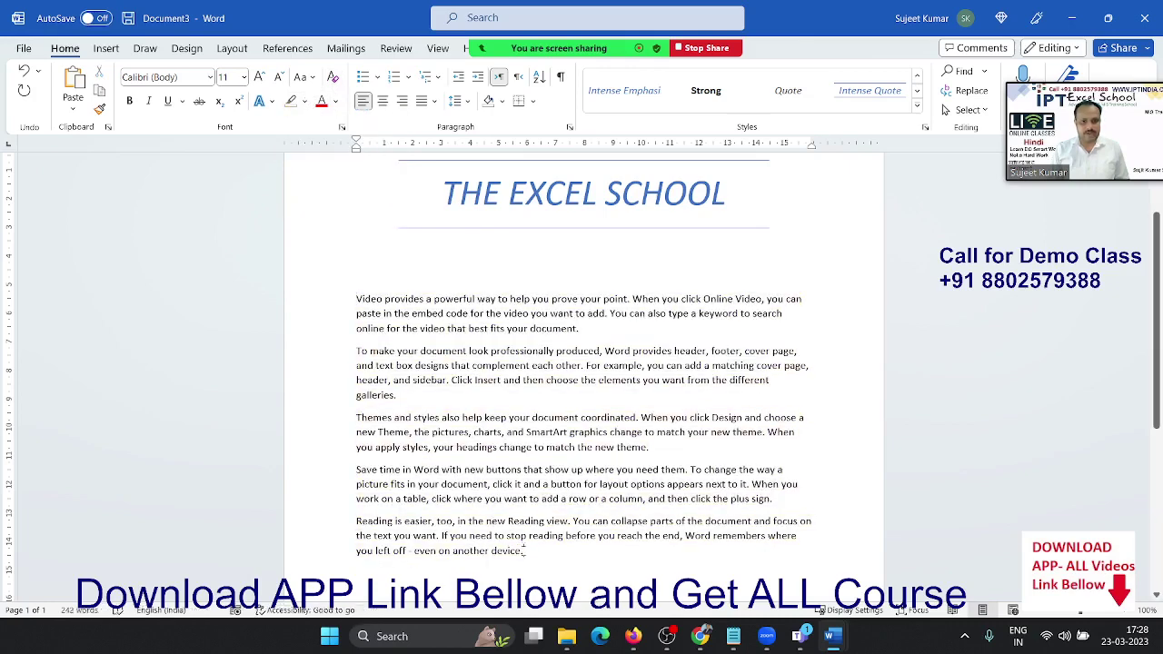
Step: Colour the body text red, then clear the formatting back to plain text
drag(525, 550, 357, 300)
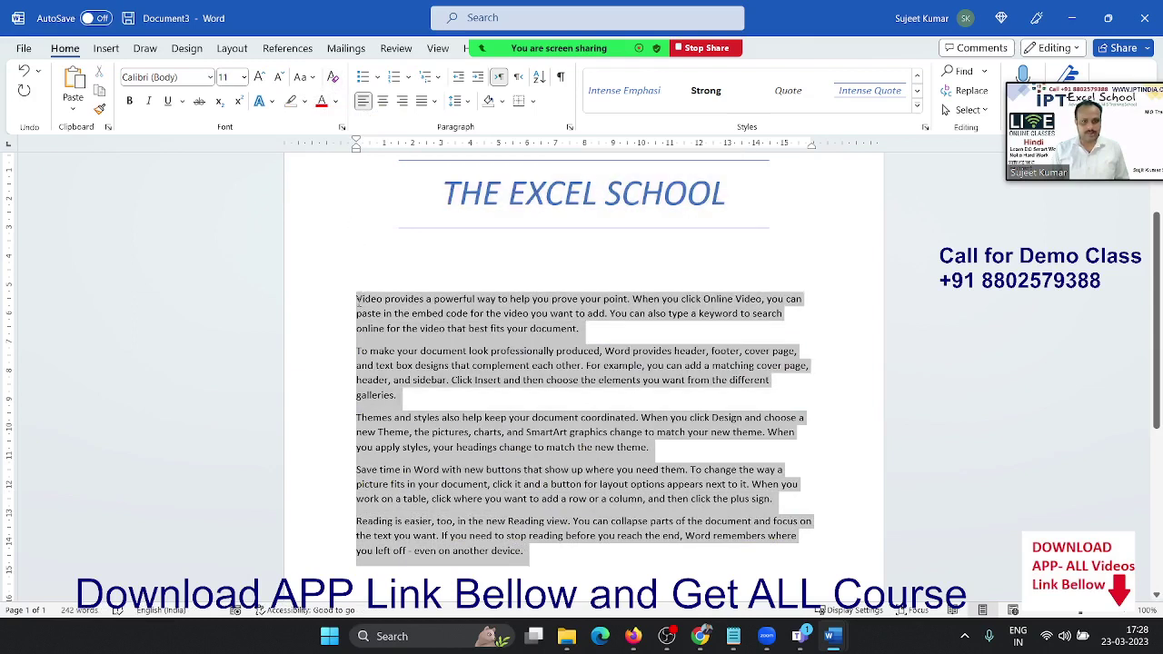
click(321, 101)
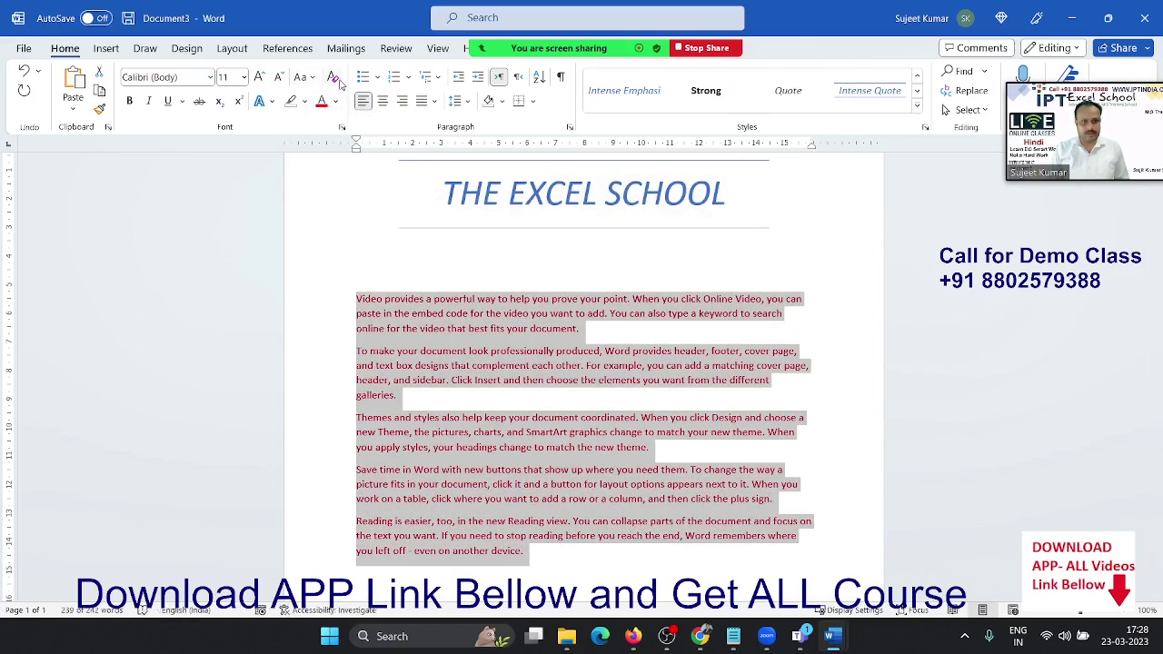
click(335, 79)
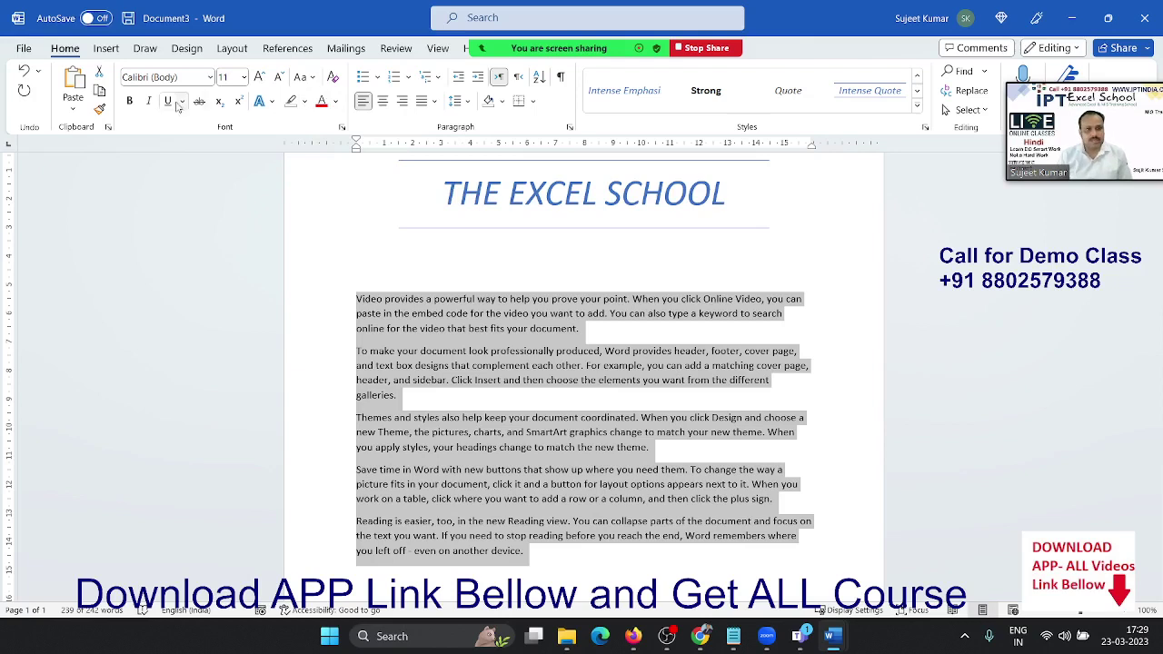
click(537, 459)
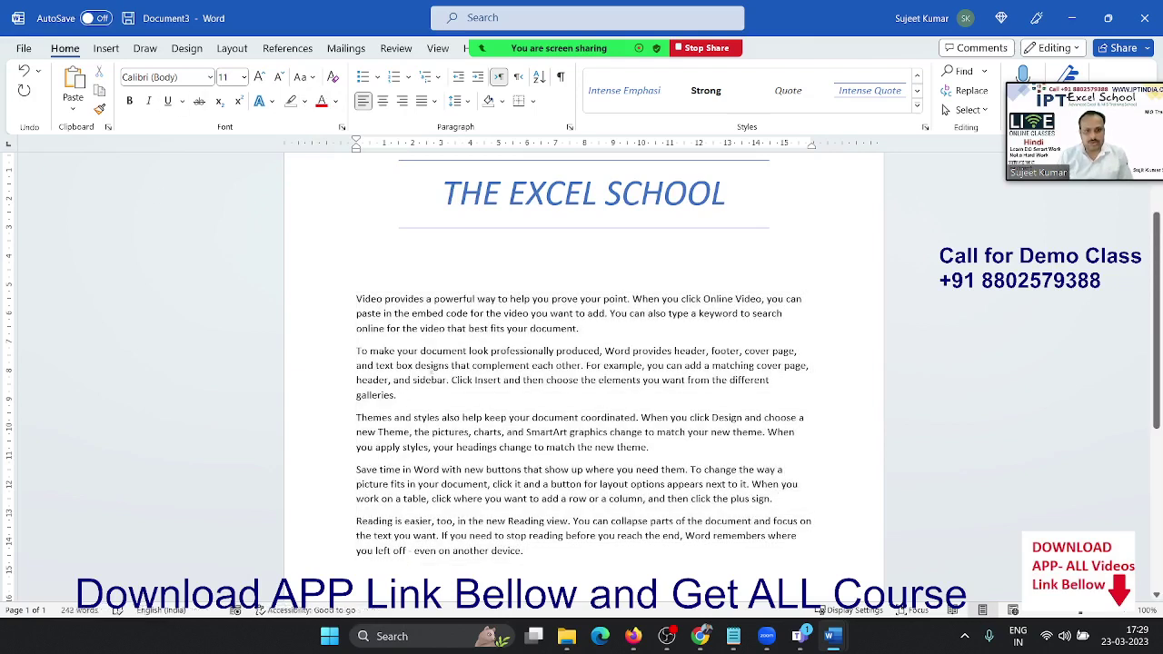
Step: Bold 'sidebar', bold and underline 'Video', and strike through 'choose'
double_click(429, 379)
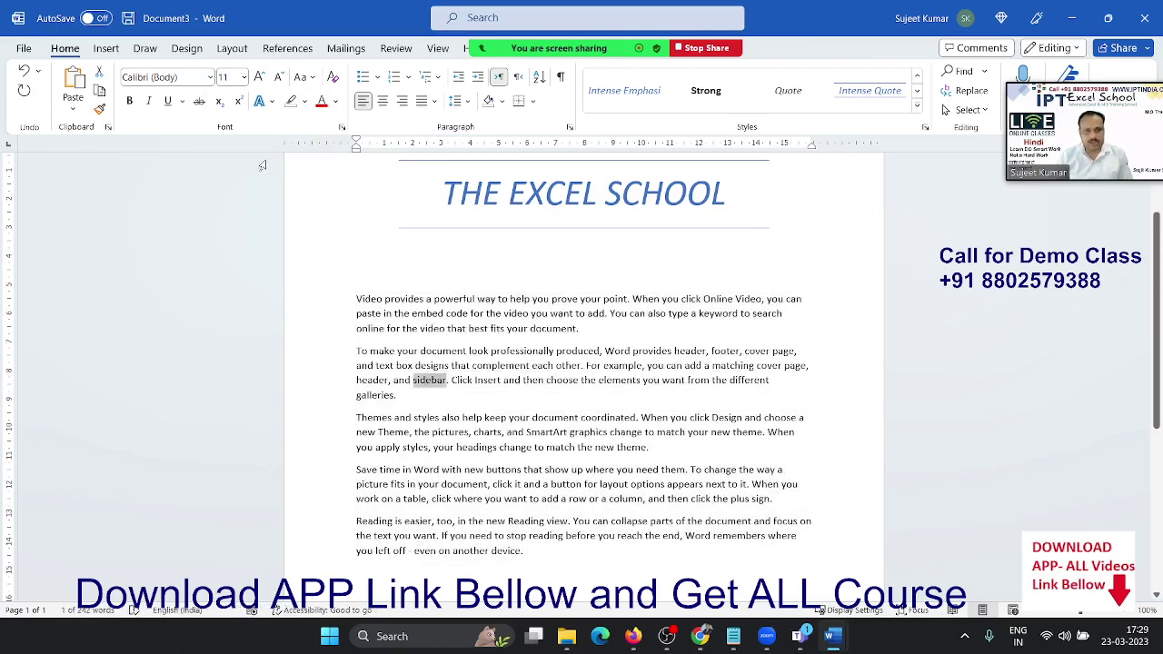
click(129, 101)
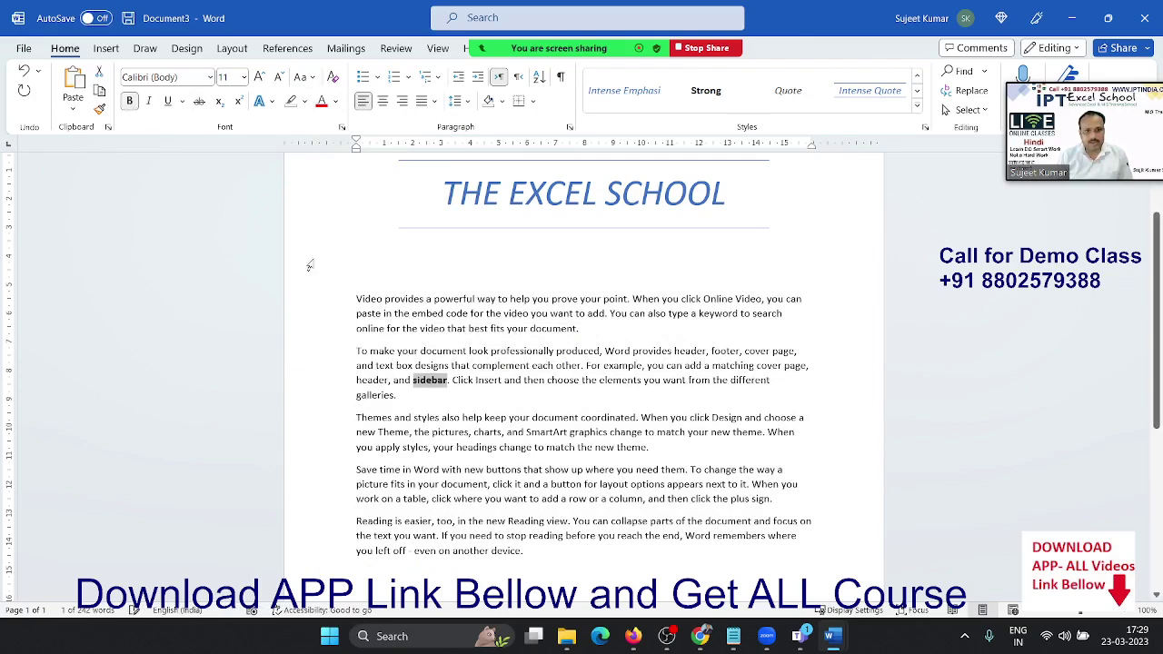
click(596, 520)
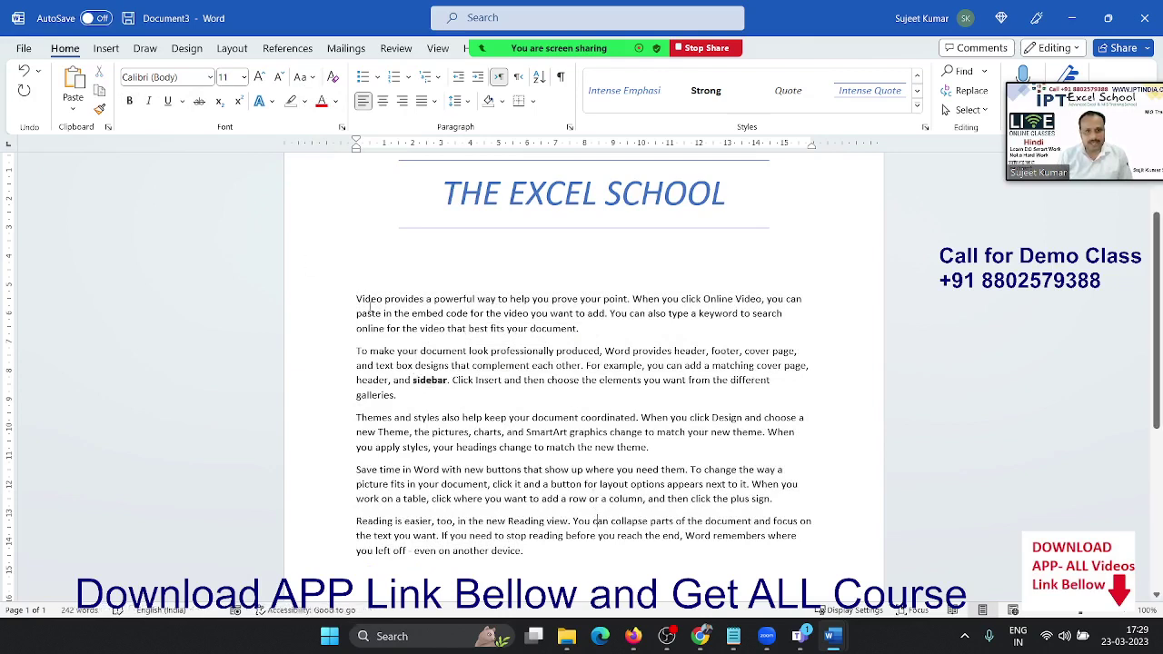
double_click(360, 300)
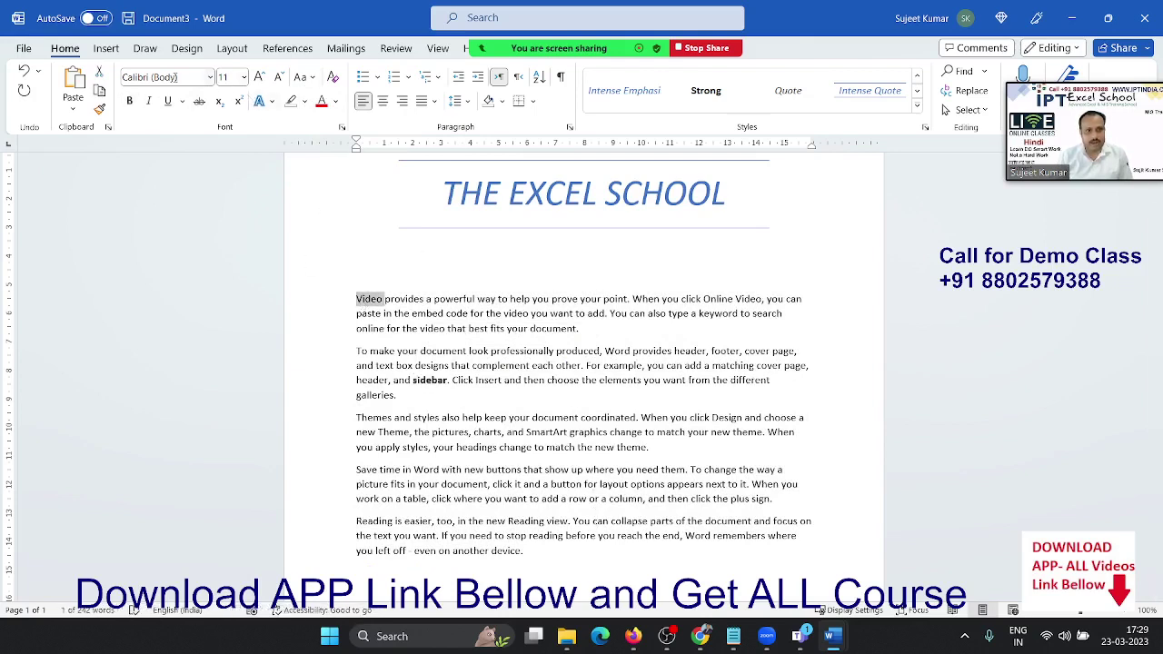
click(132, 102)
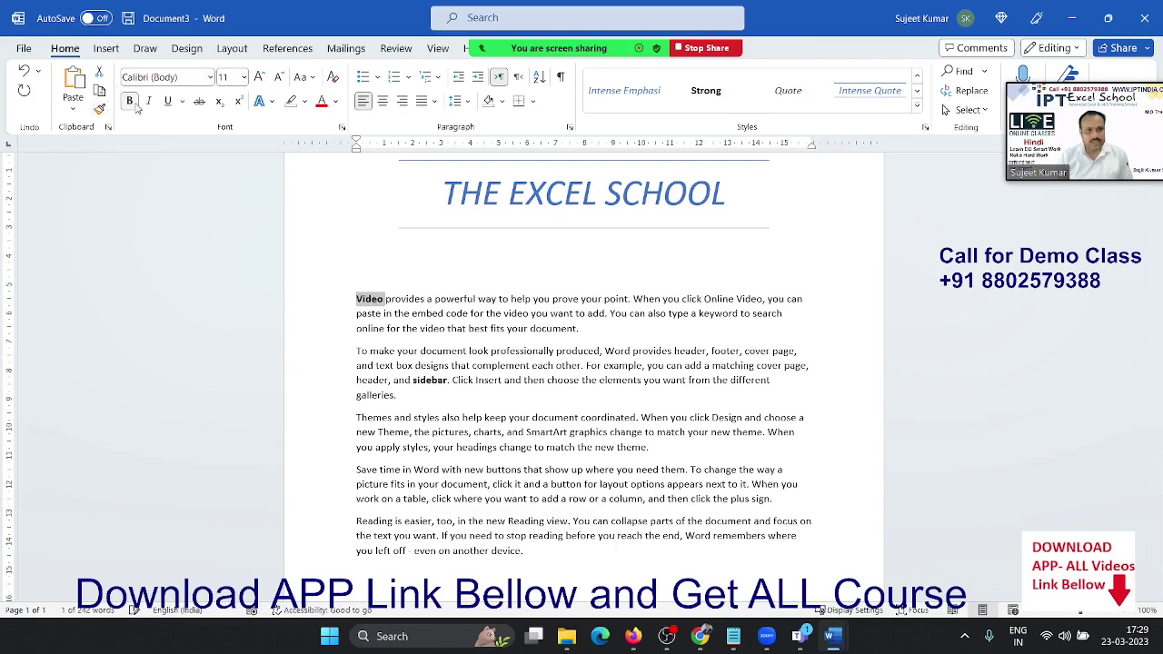
click(168, 101)
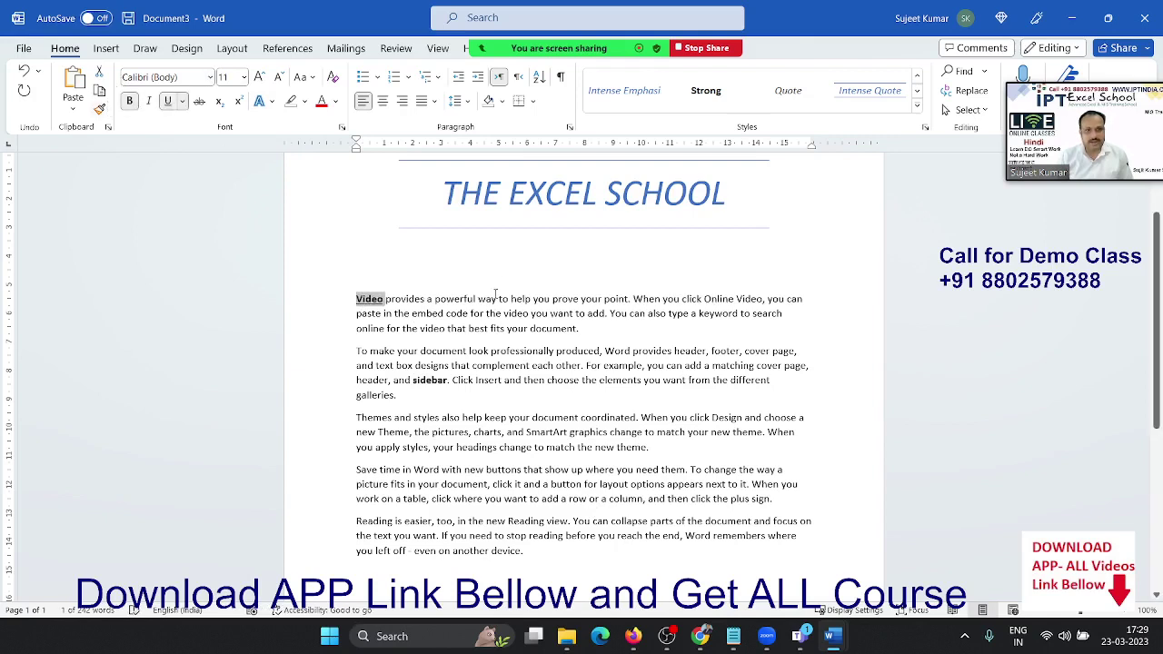
click(586, 406)
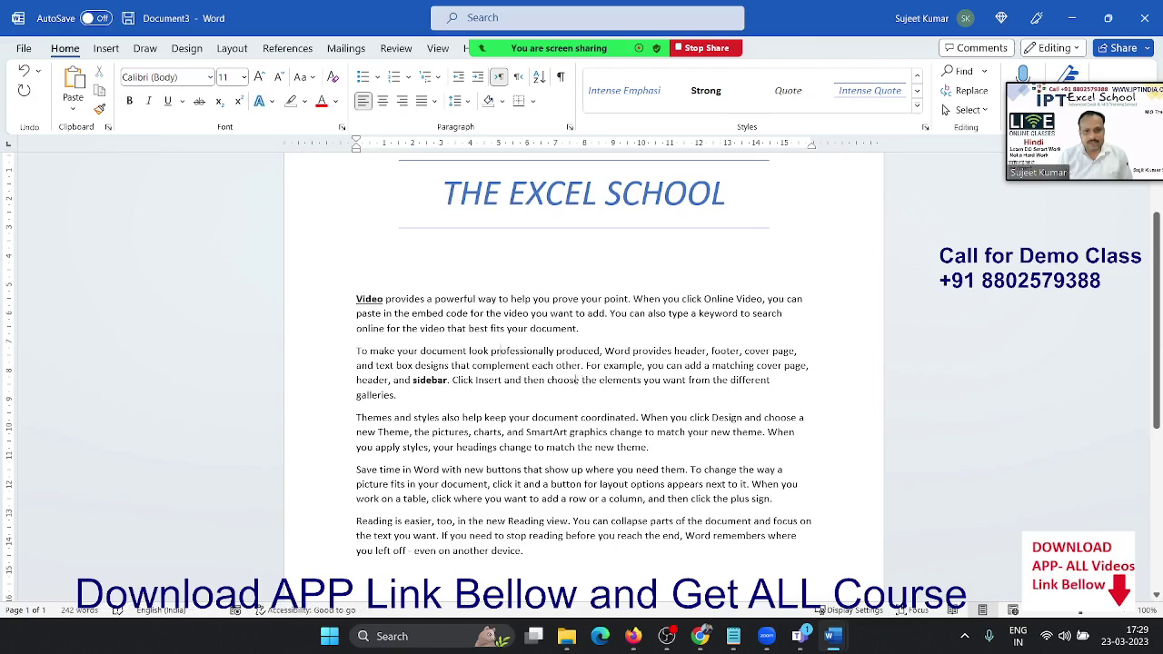
double_click(563, 380)
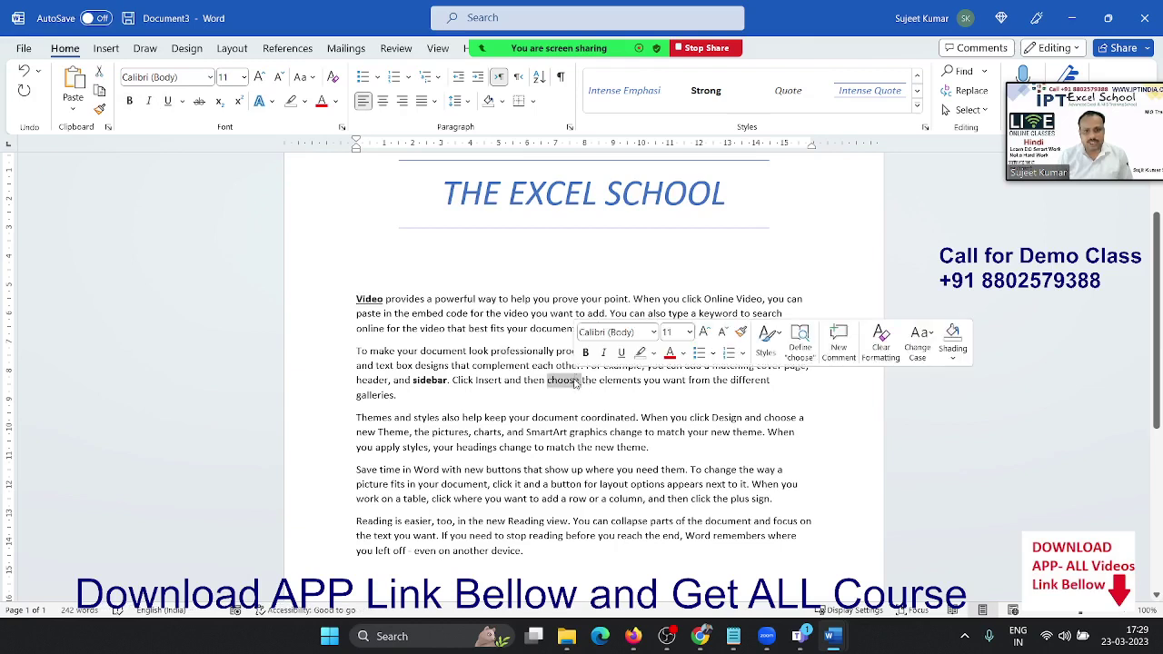
click(199, 101)
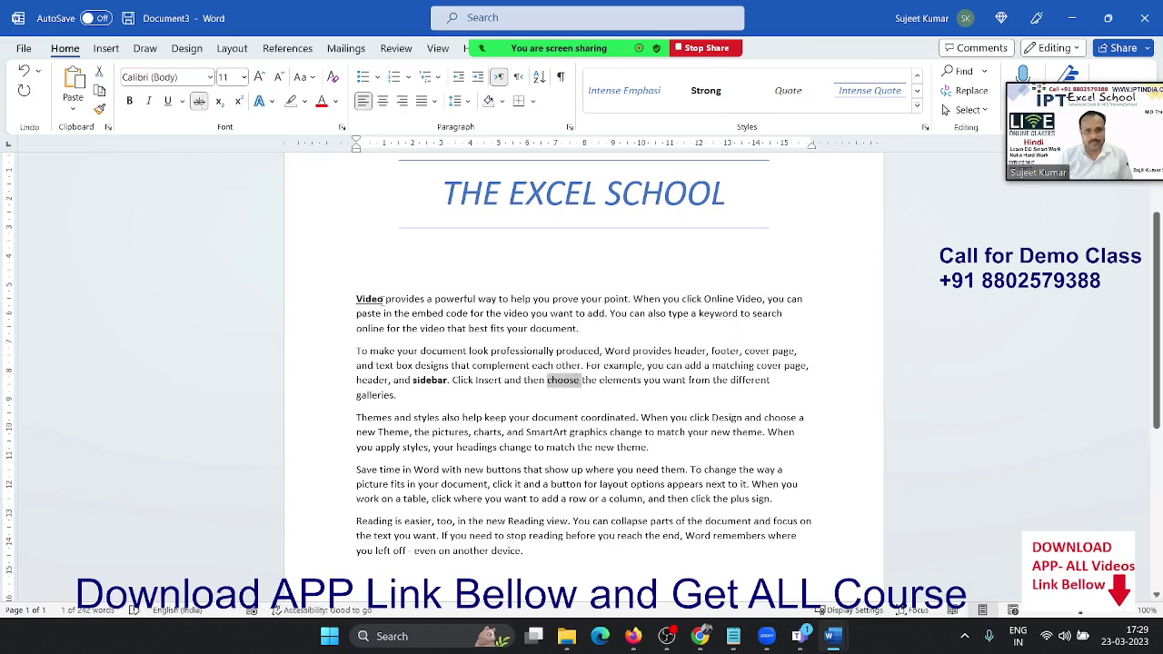
click(506, 452)
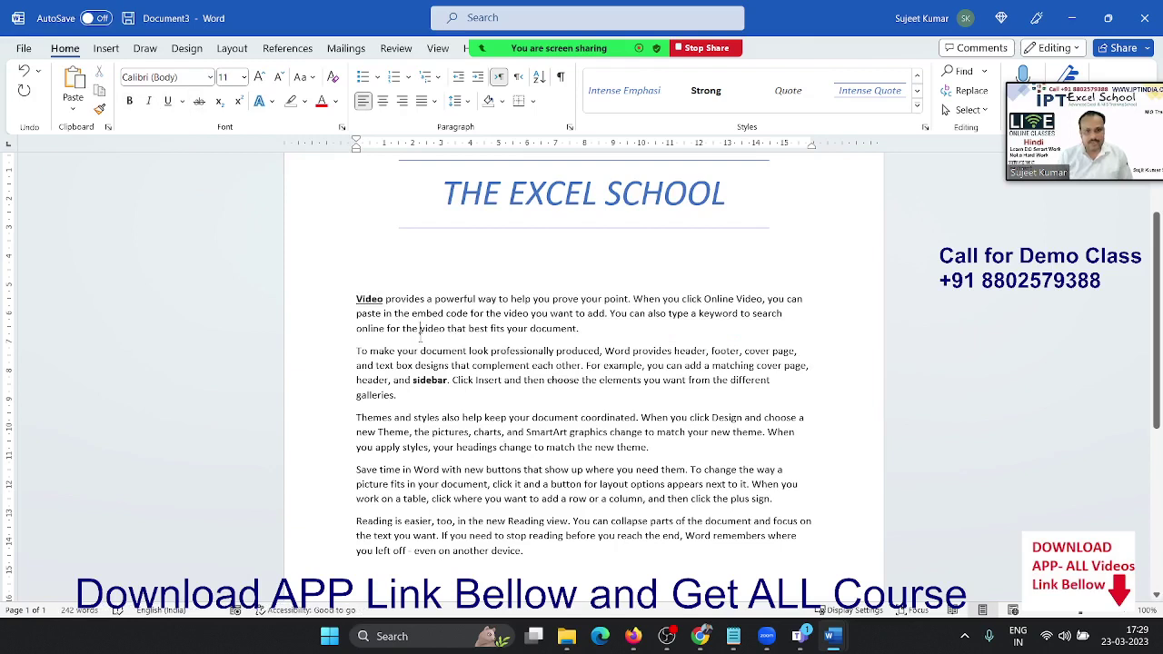
Step: Add a new line after 'galleries.' and make the 'ft' after 10 superscript
click(420, 328)
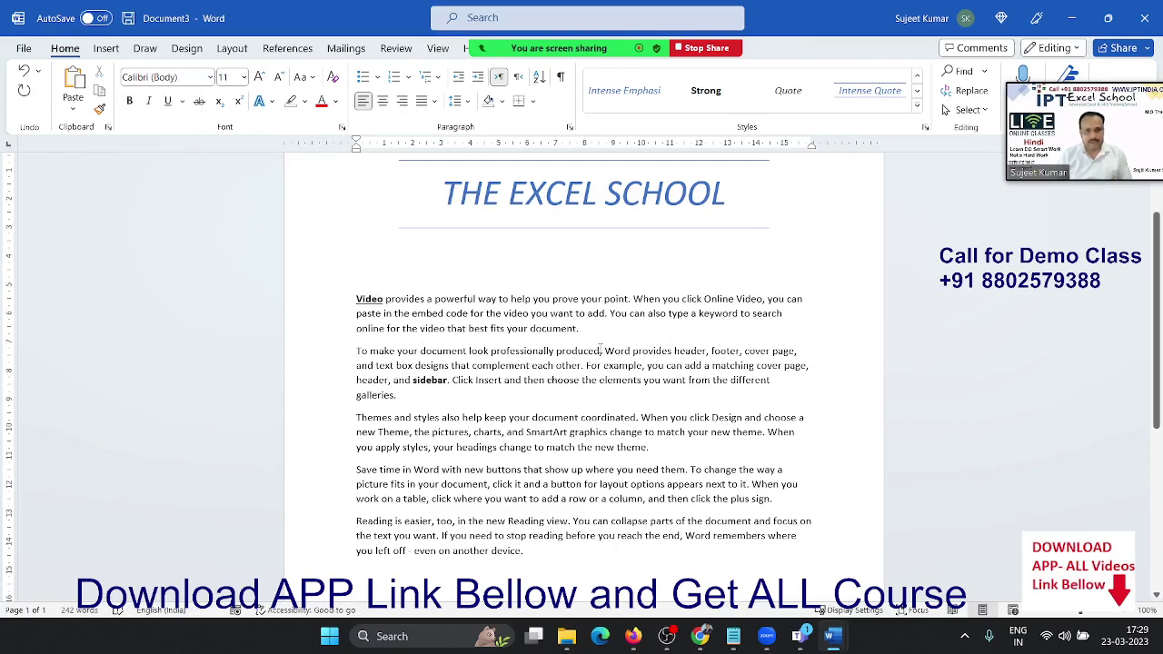
click(418, 400)
key(Return)
key(Return)
text(10)
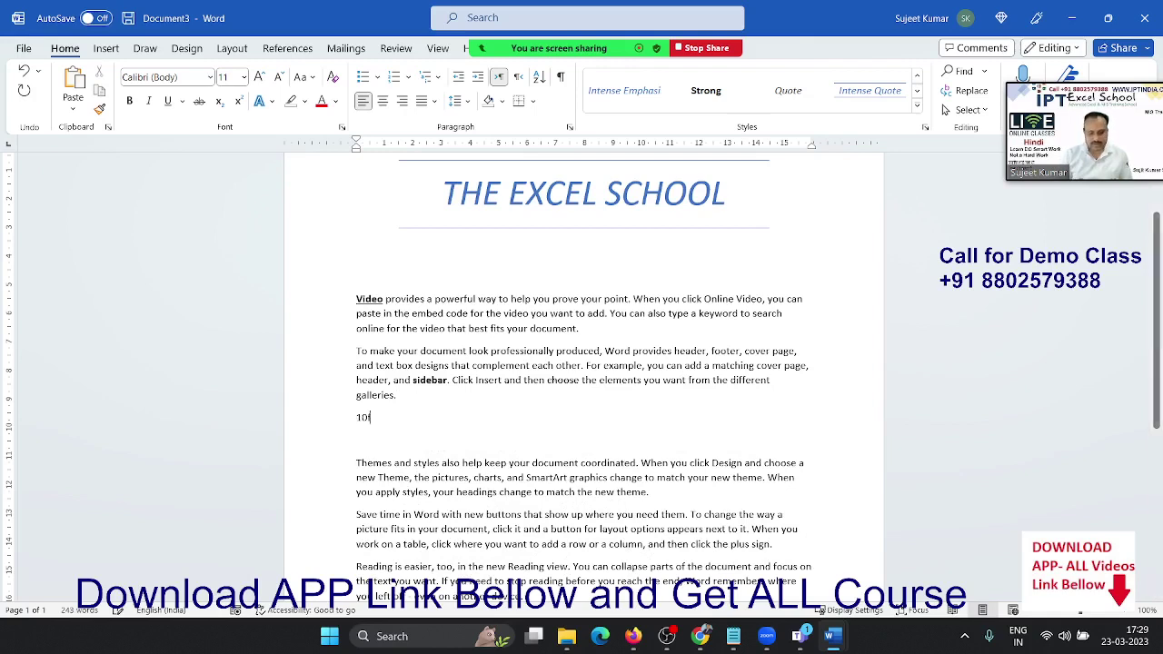
text(ft)
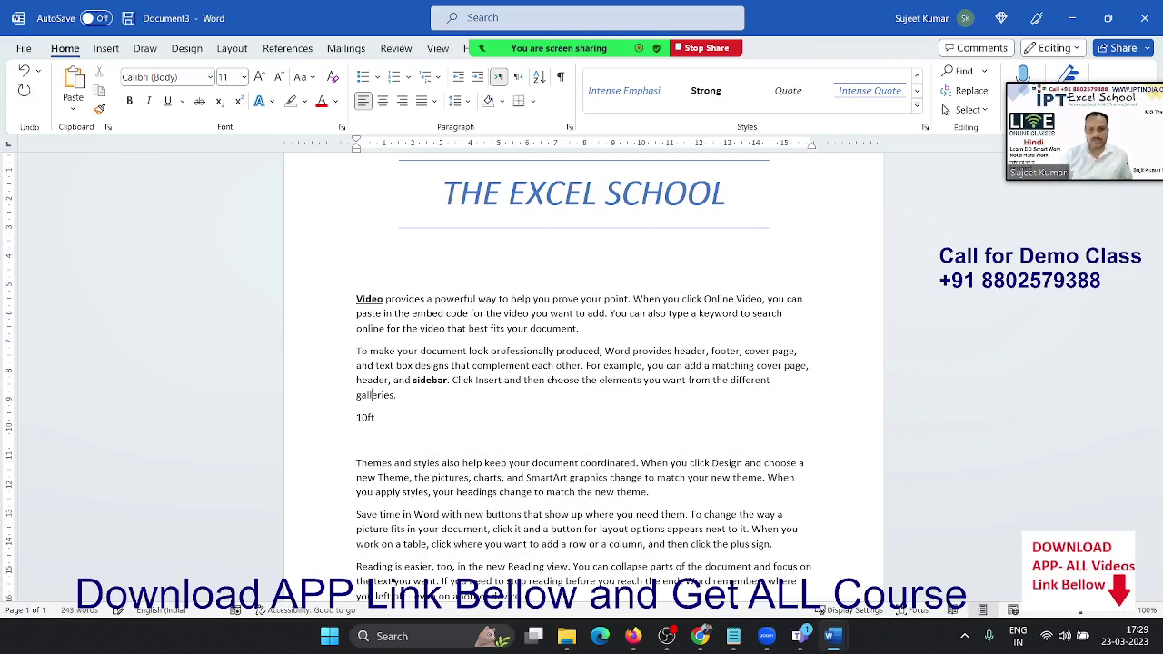
key(shift+Left)
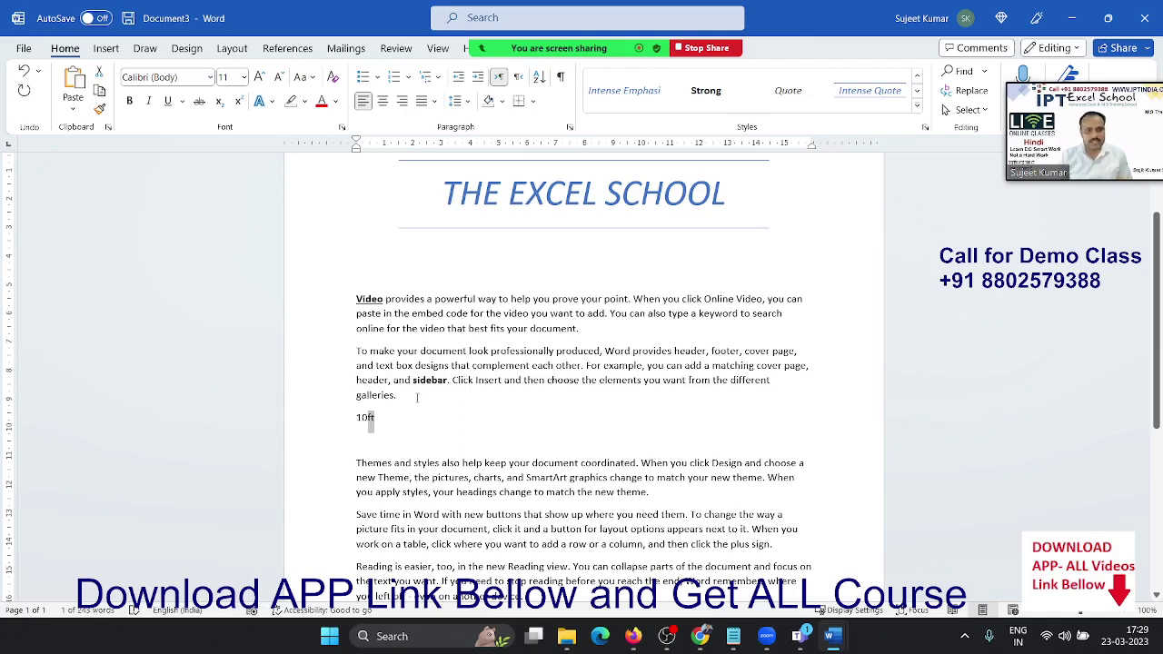
click(239, 102)
Step: Type H2O on the empty line below 10ft and make its 2 subscript
click(495, 442)
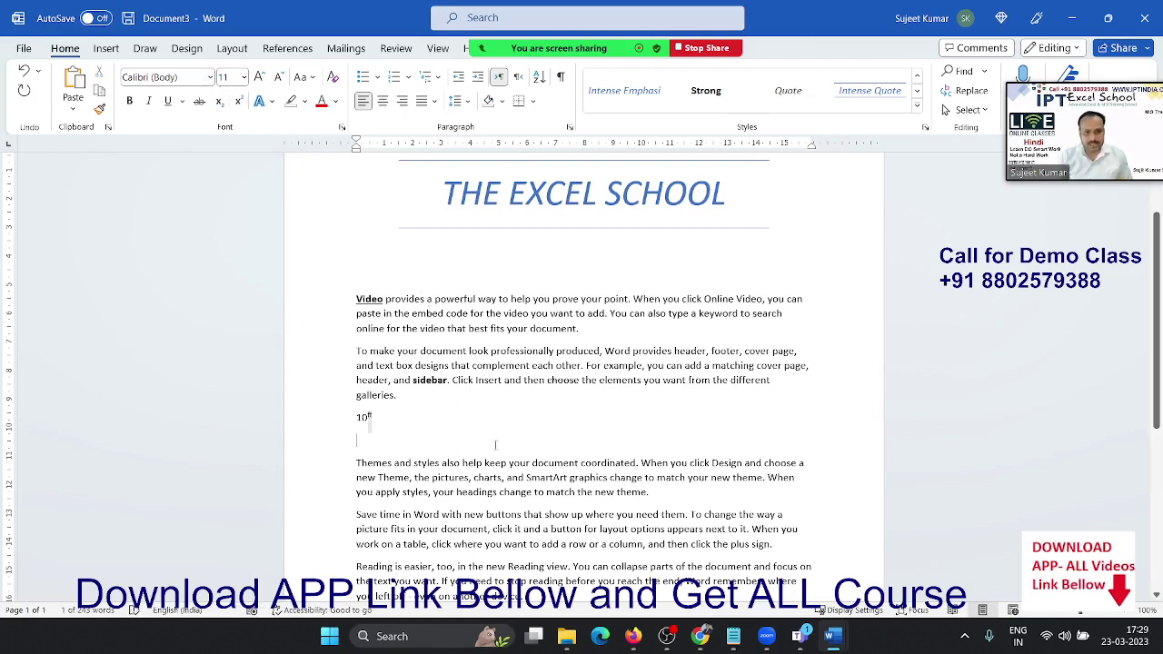
scroll(464, 452, up, 3)
scroll(464, 452, up, 2)
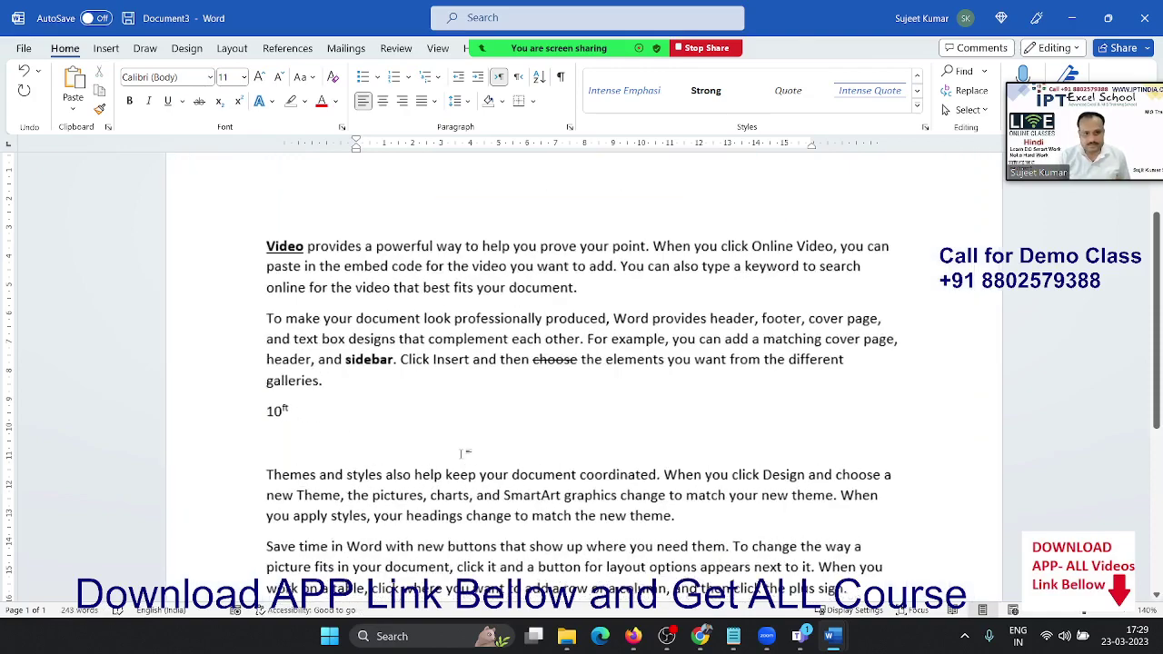
click(426, 413)
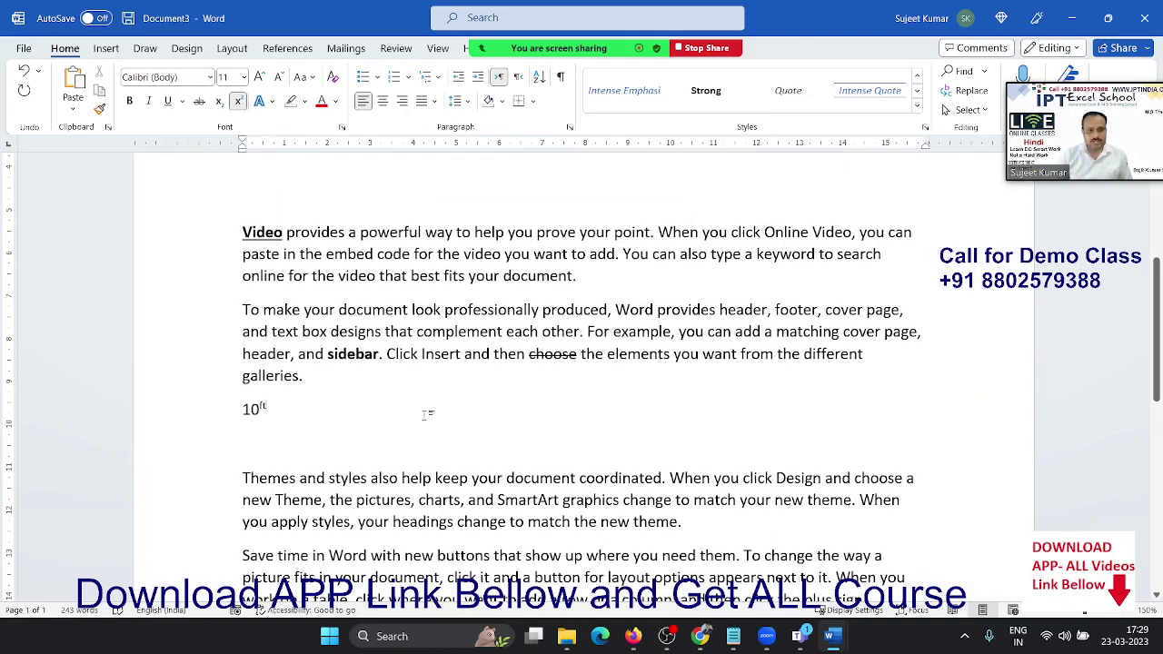
click(263, 451)
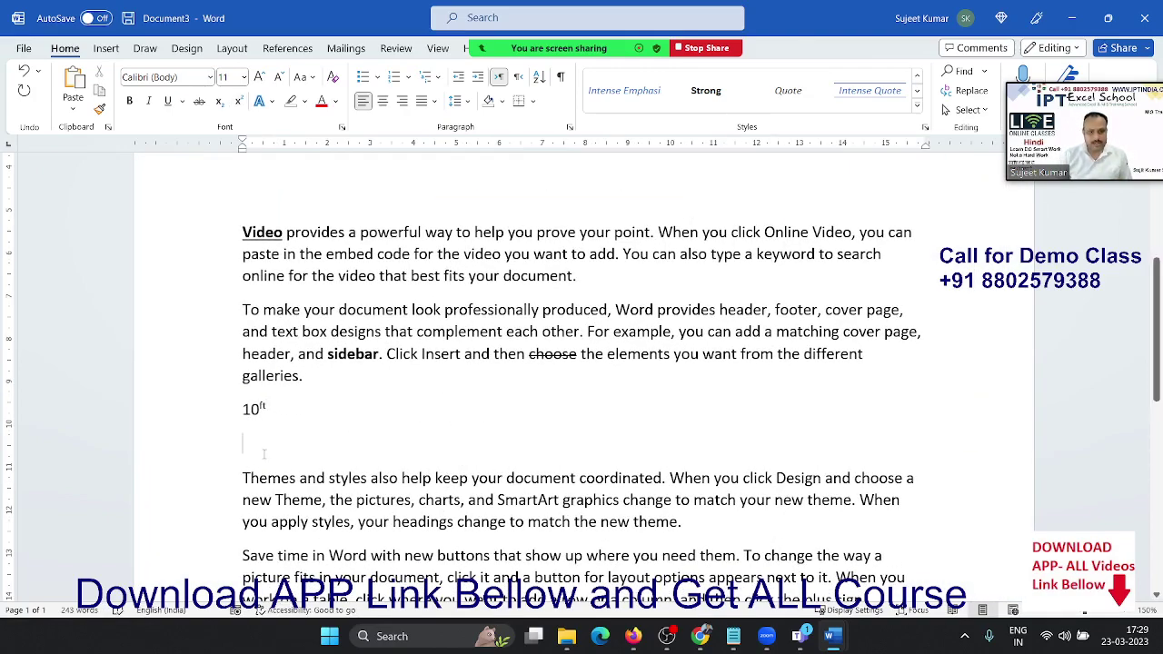
text(H)
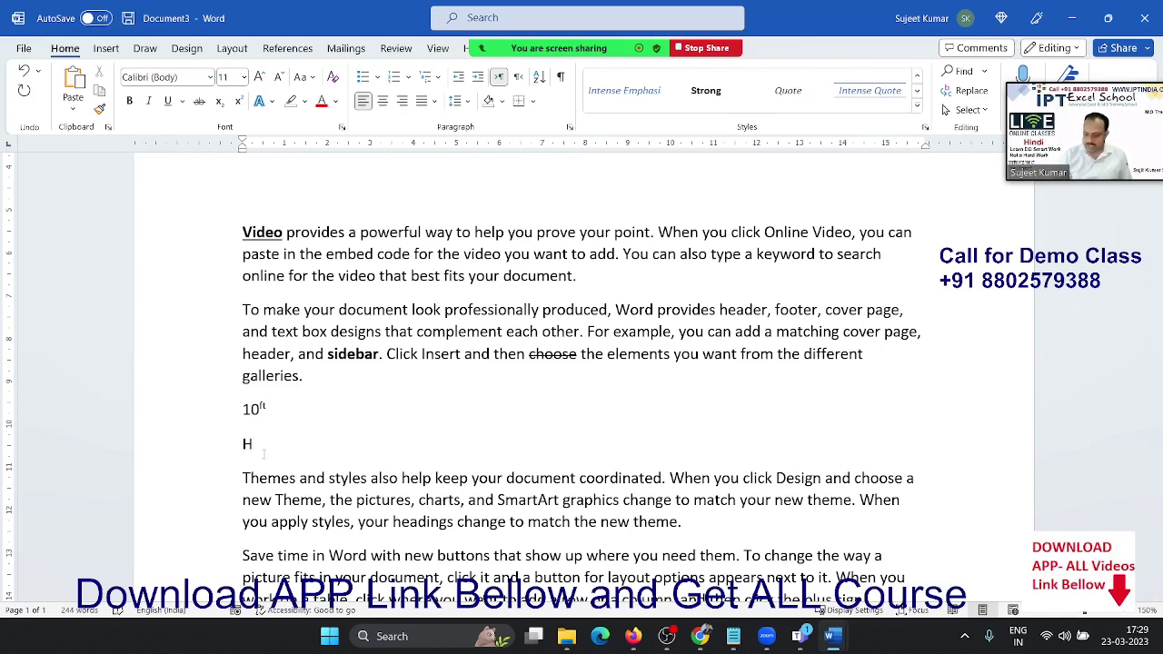
text(2O)
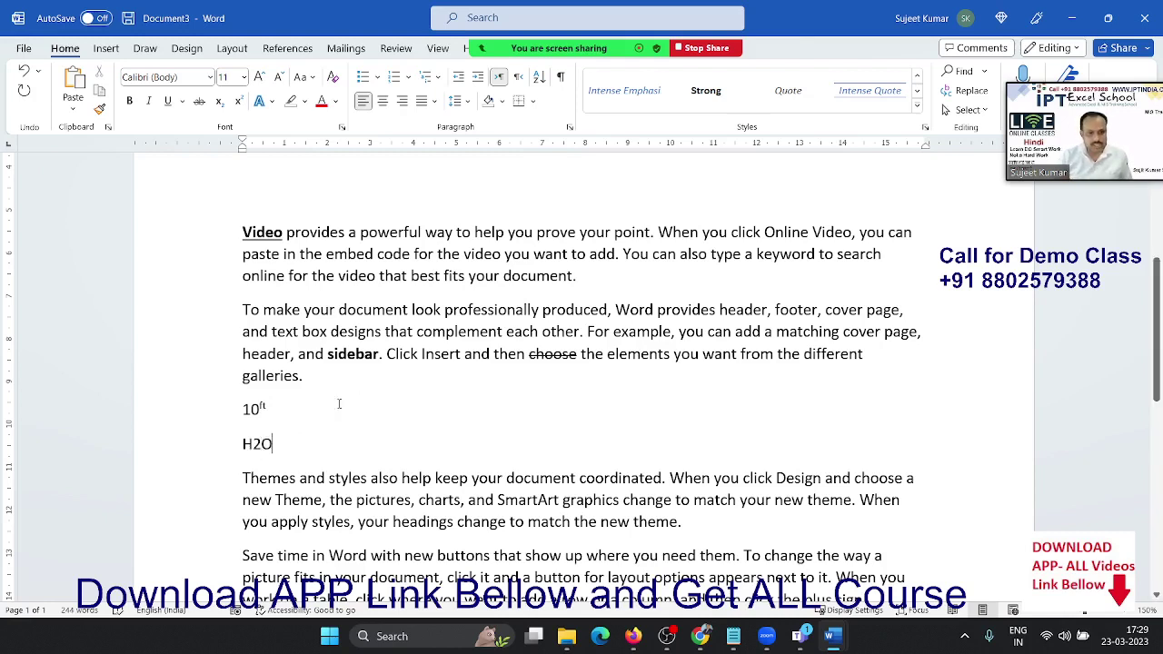
drag(254, 443, 262, 445)
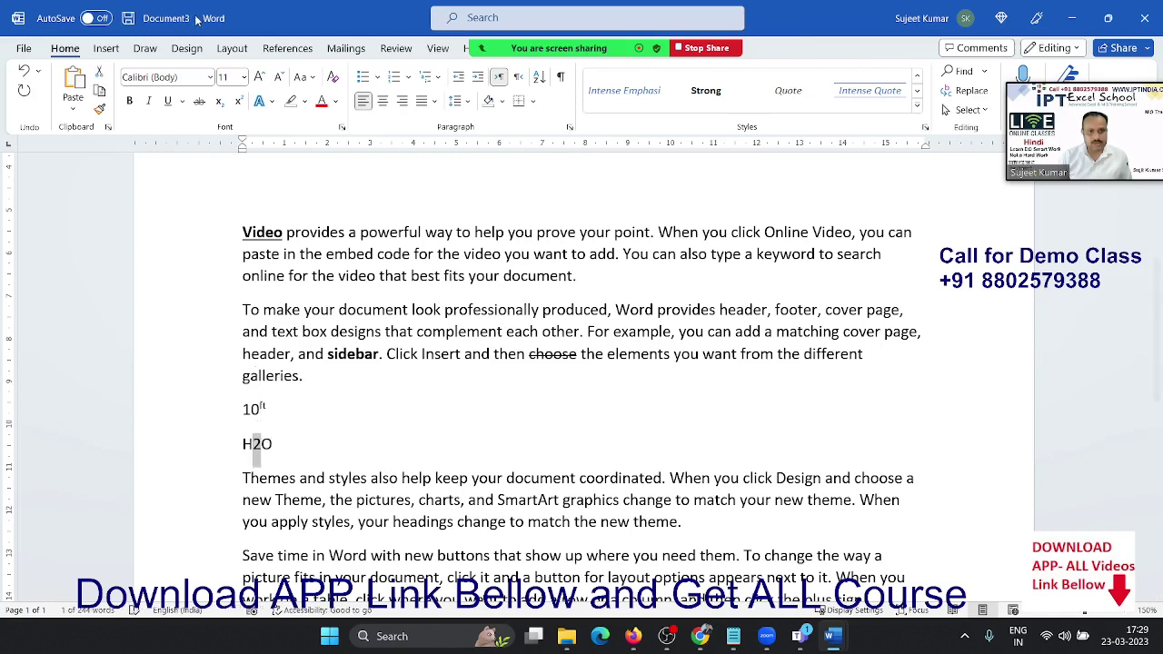
click(219, 103)
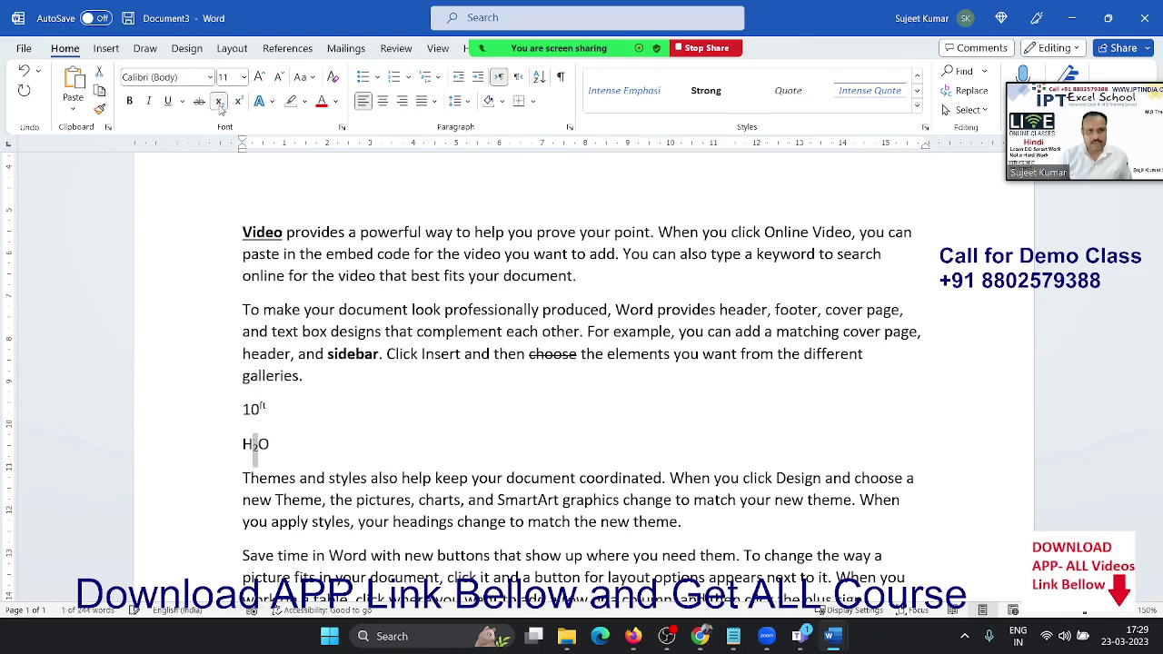
scroll(563, 459, up, 5)
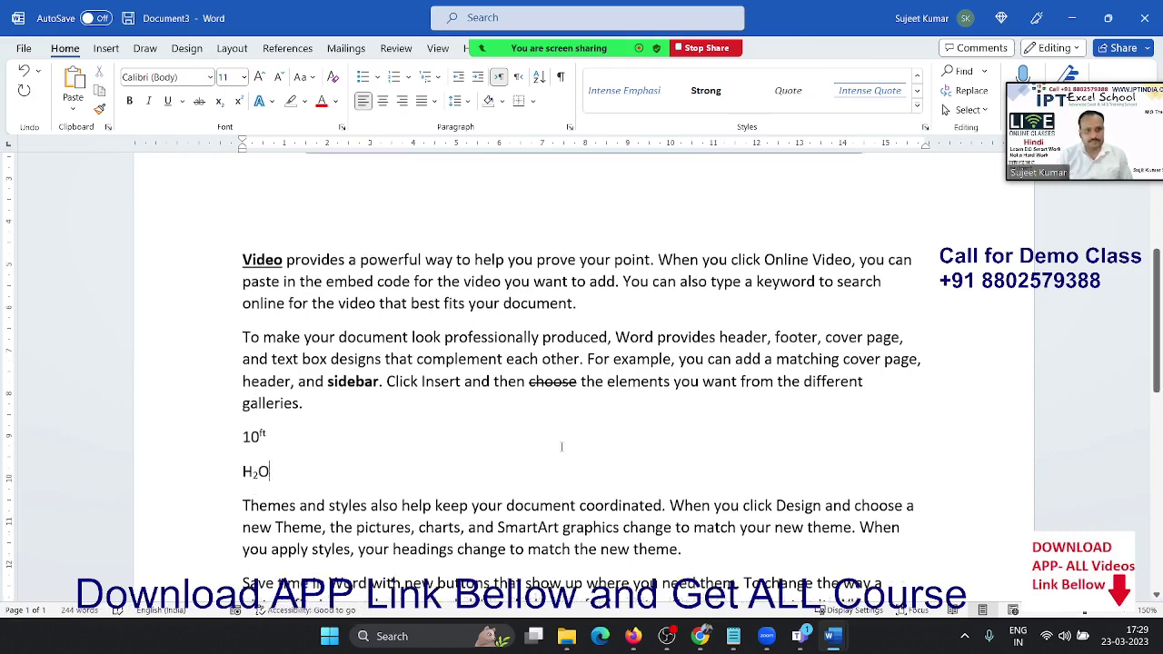
scroll(559, 442, down, 1)
scroll(560, 441, down, 1)
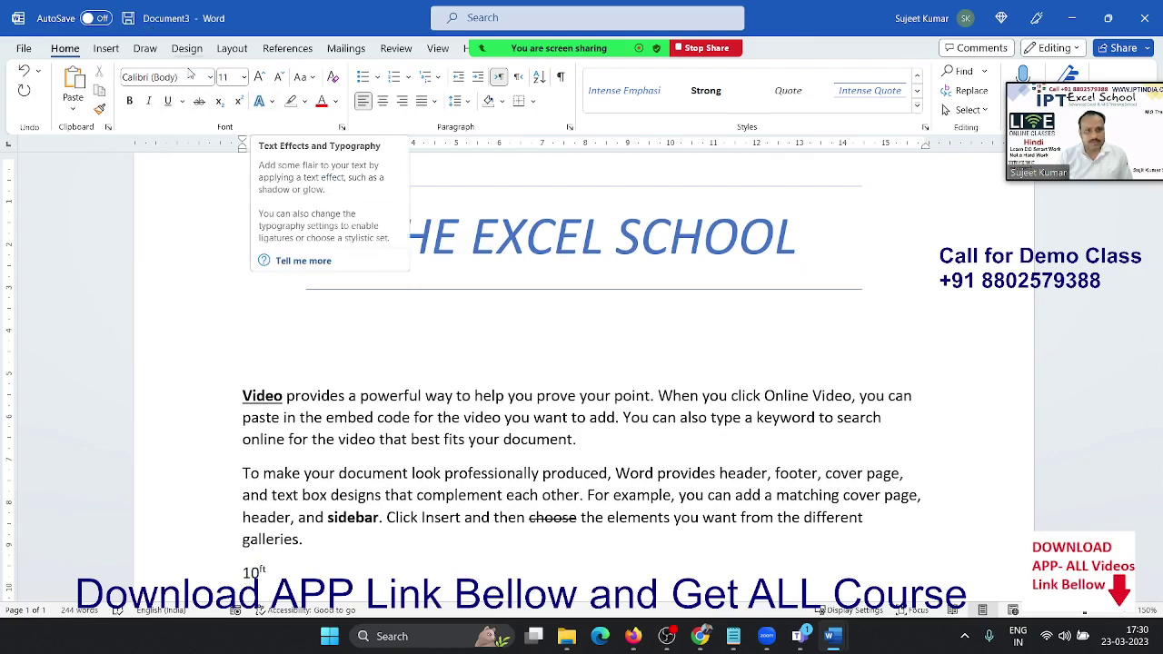
Step: Give the first paragraph's text after 'Video' a dotted underline
click(182, 100)
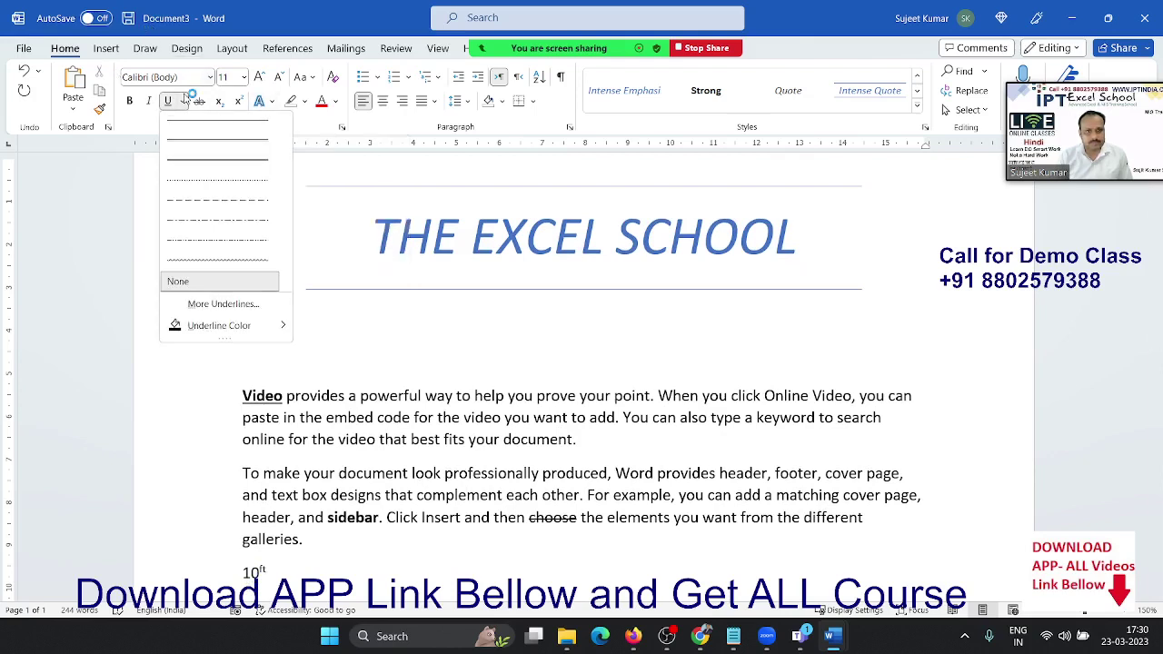
click(469, 389)
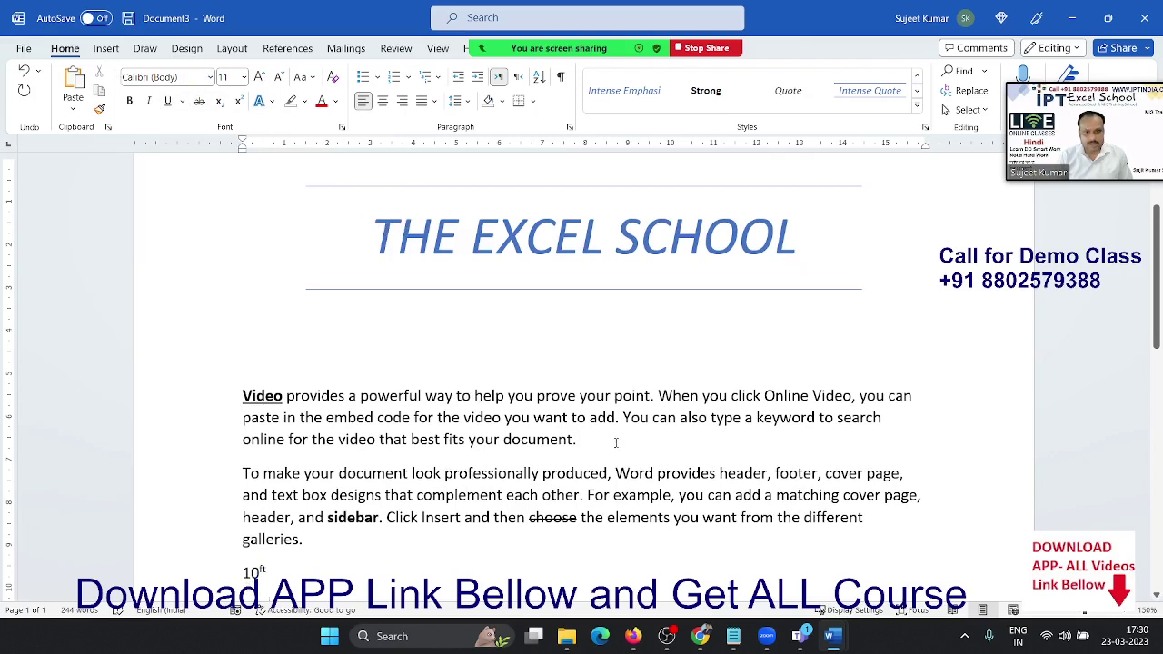
drag(616, 442, 287, 396)
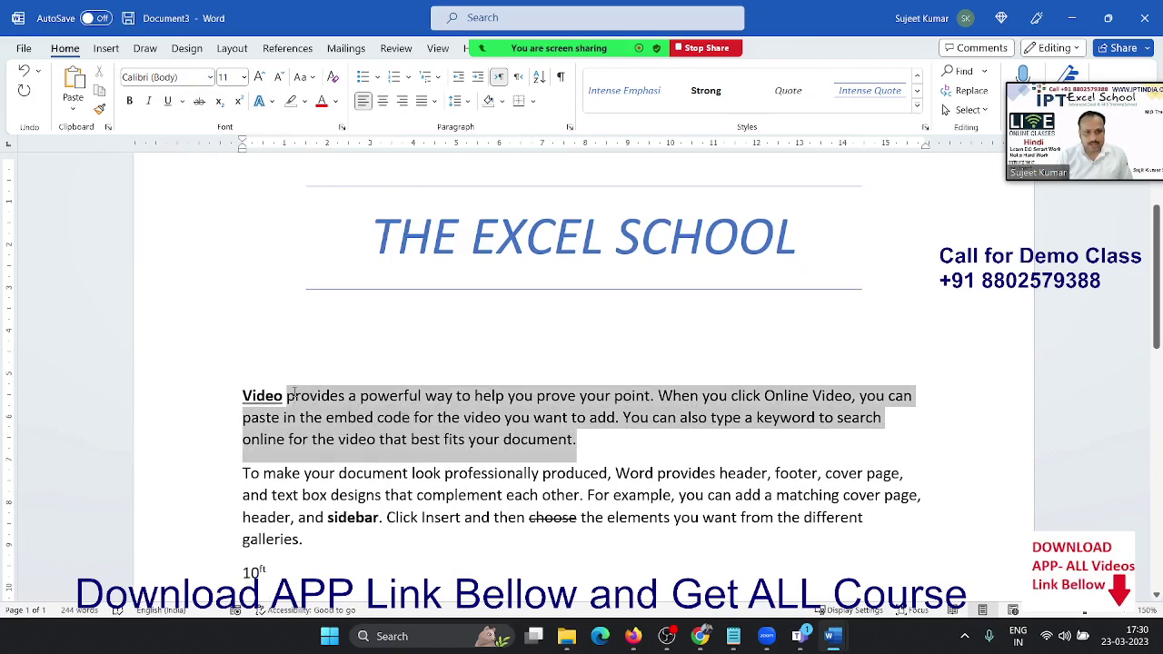
click(181, 101)
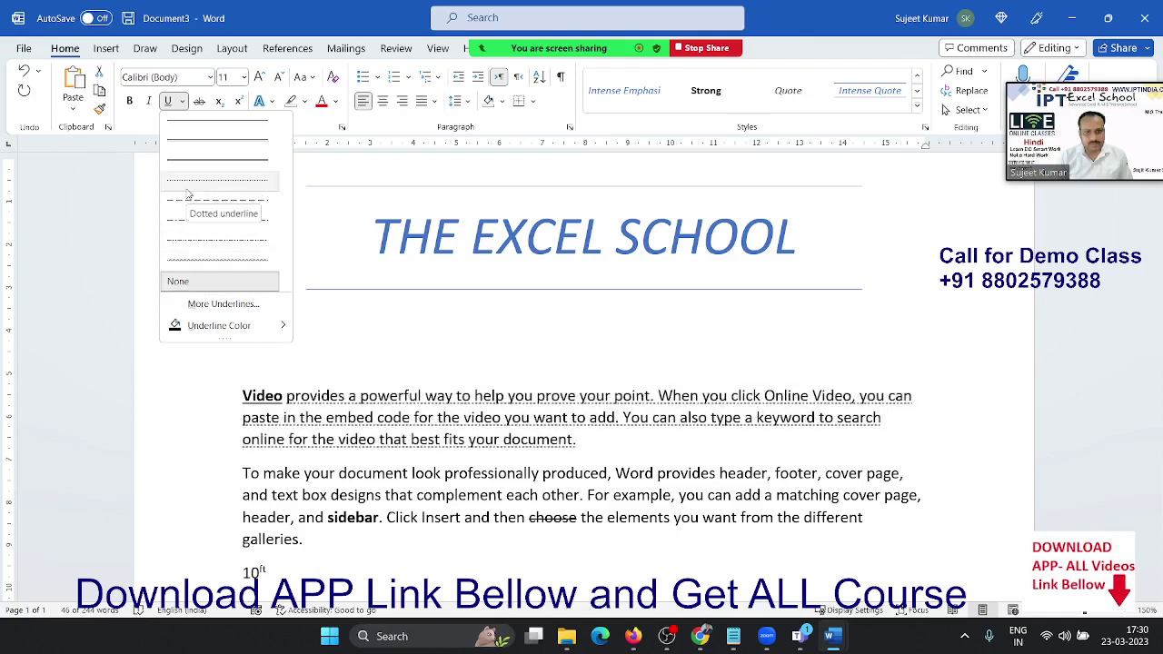
click(187, 192)
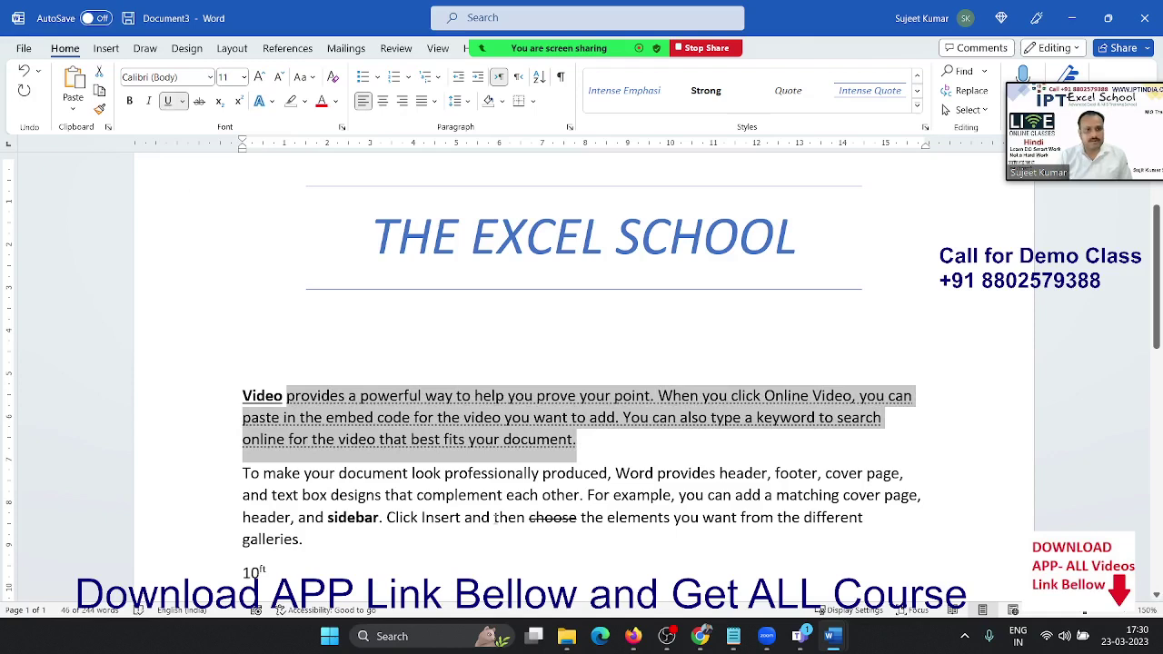
click(494, 517)
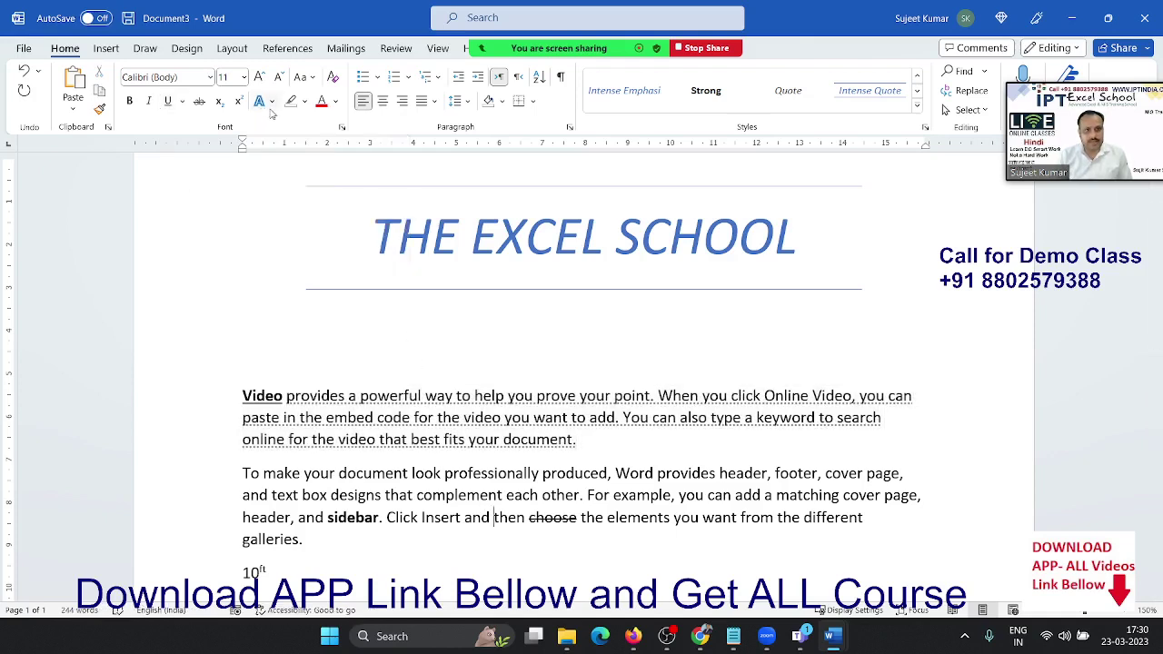
Step: Select the whole 'Reading is easier' paragraph
scroll(268, 273, down, 2)
scroll(268, 309, down, 1)
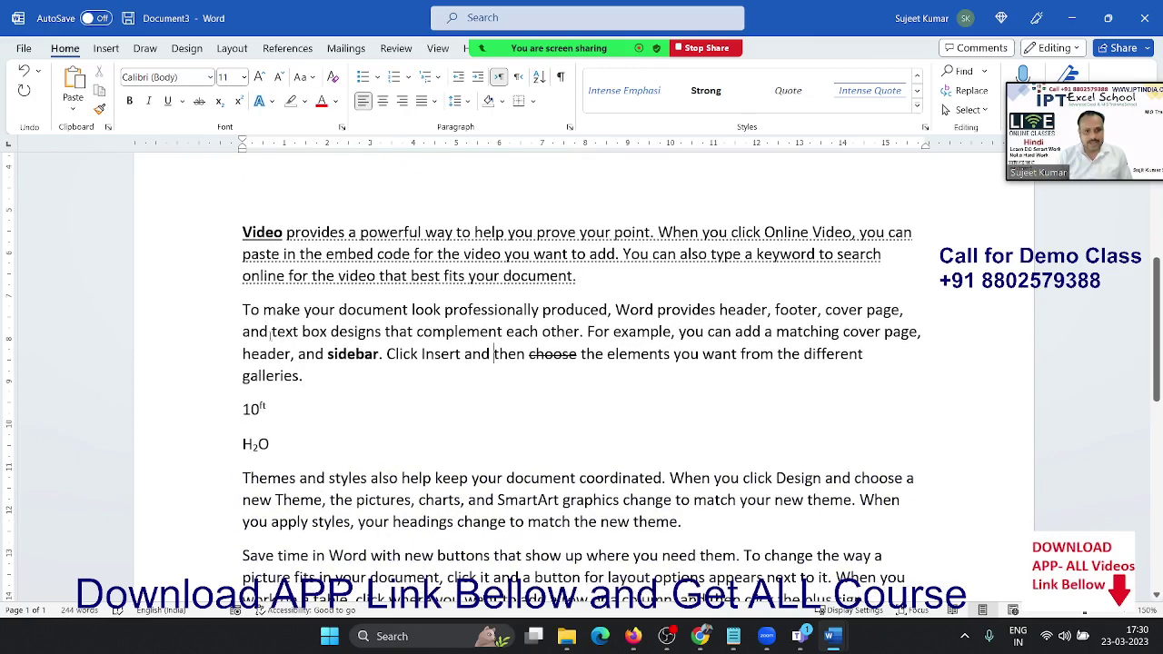
scroll(270, 341, down, 2)
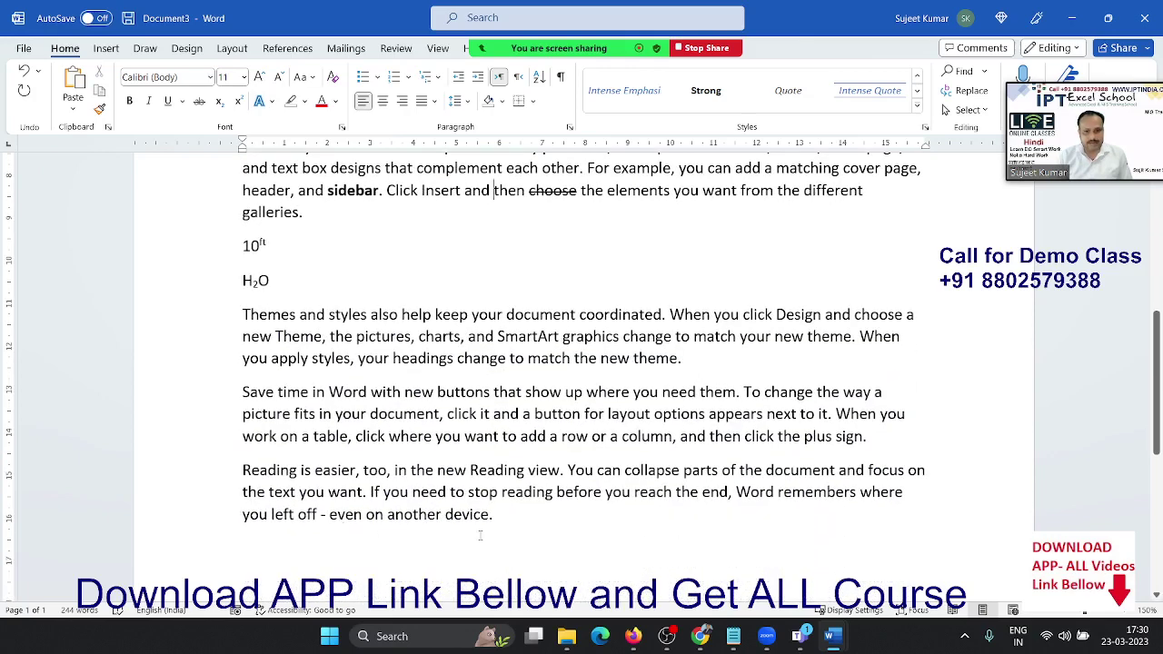
drag(490, 525, 256, 468)
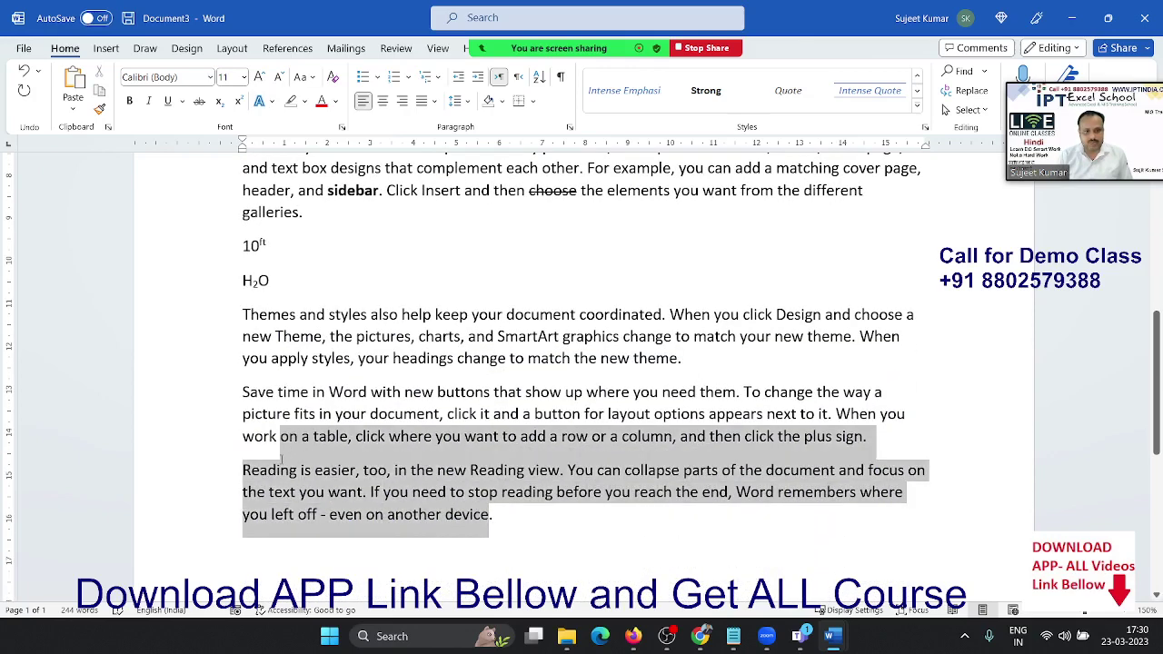
click(268, 100)
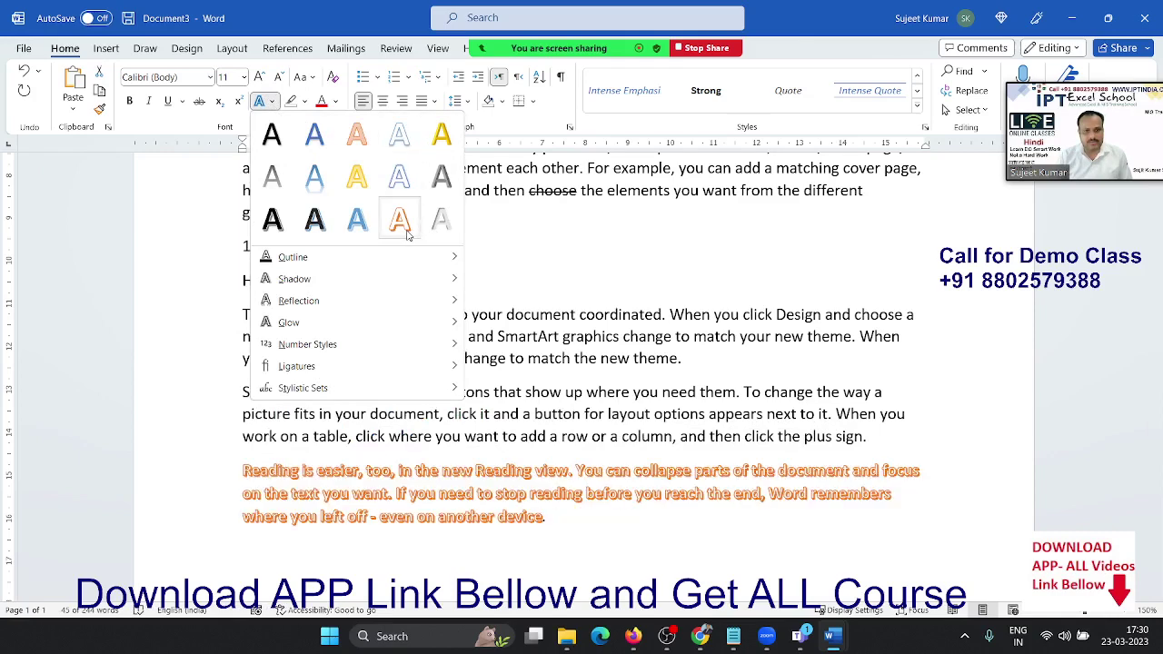
mouse_move(292, 259)
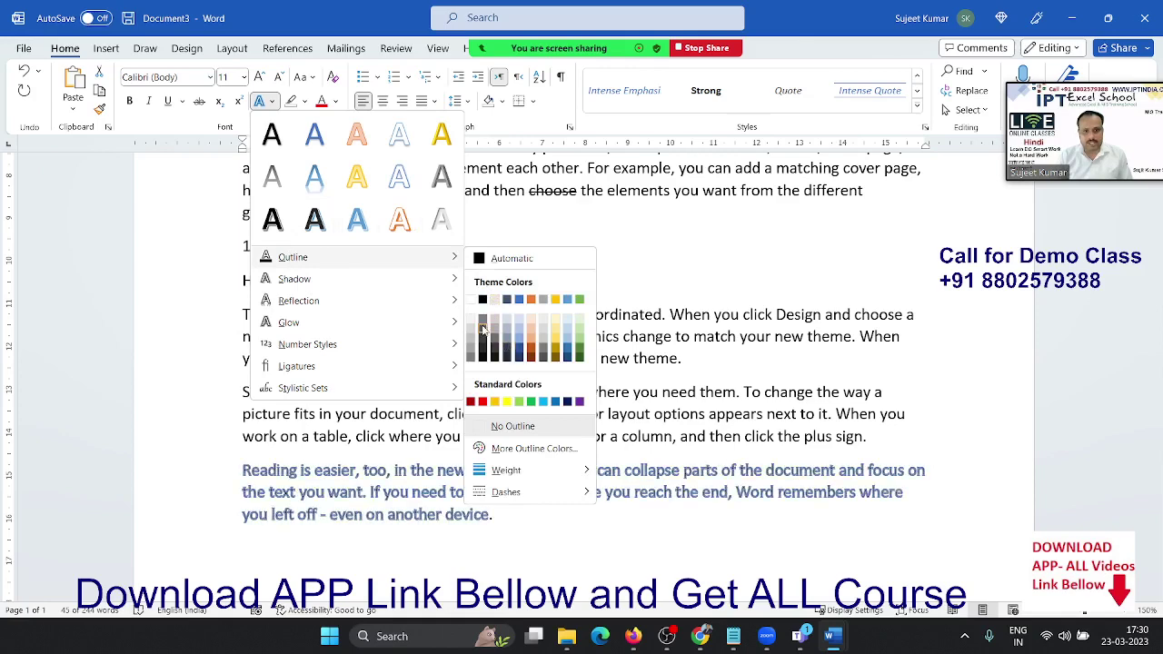
mouse_move(440, 279)
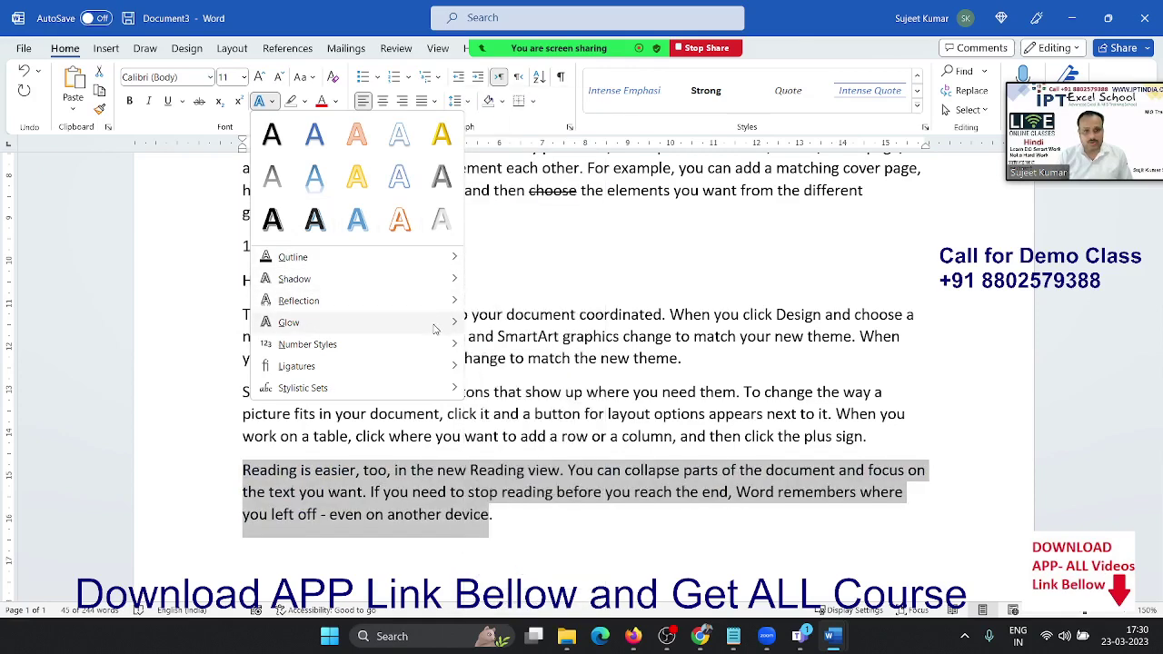
mouse_move(463, 336)
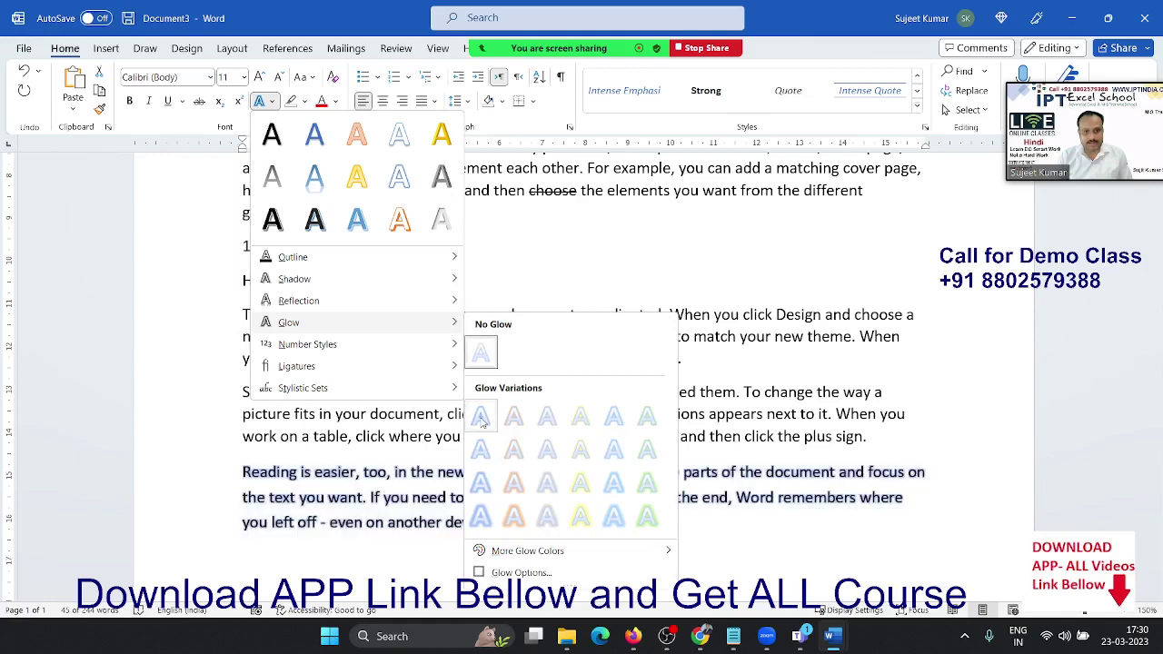
mouse_move(429, 349)
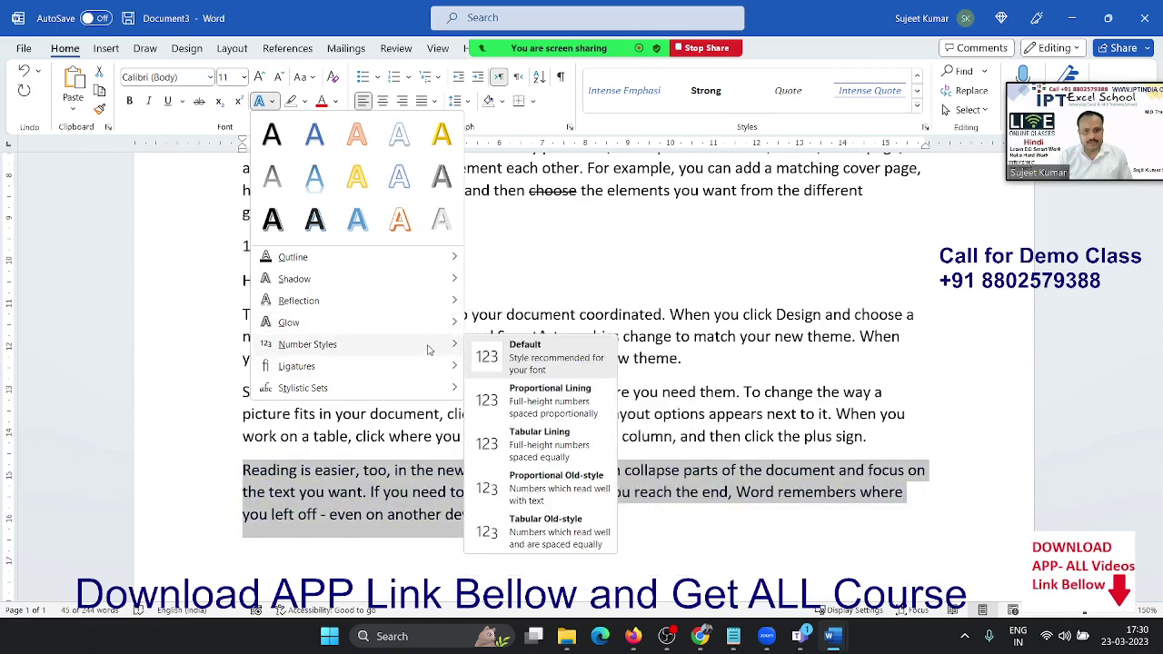
mouse_move(418, 371)
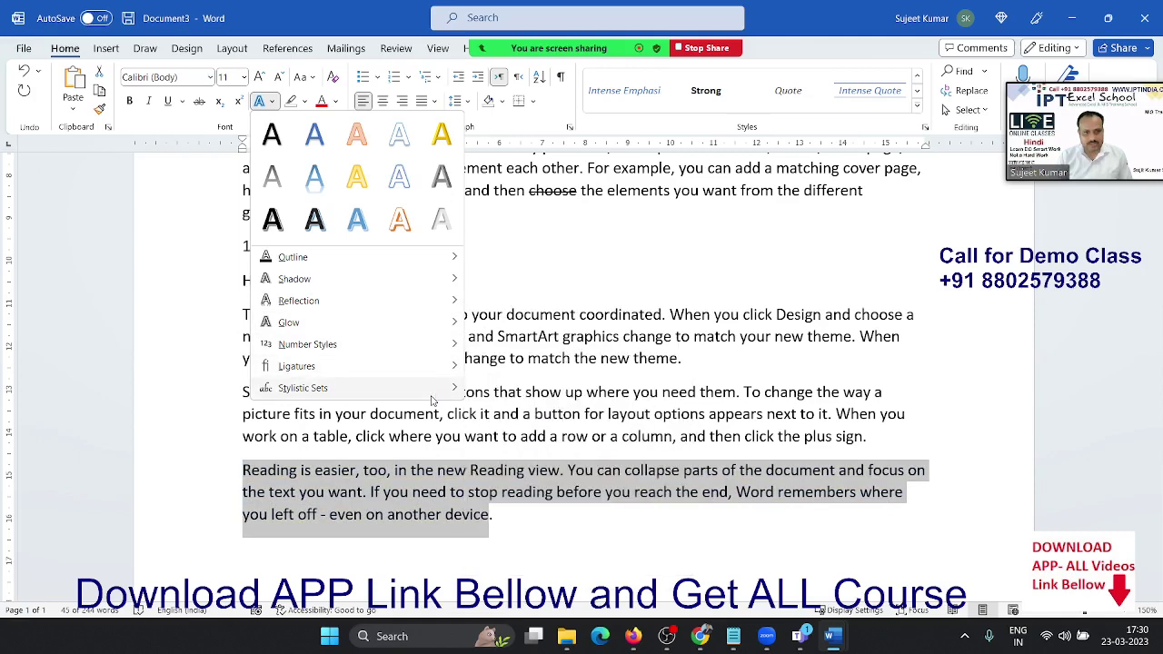
mouse_move(447, 390)
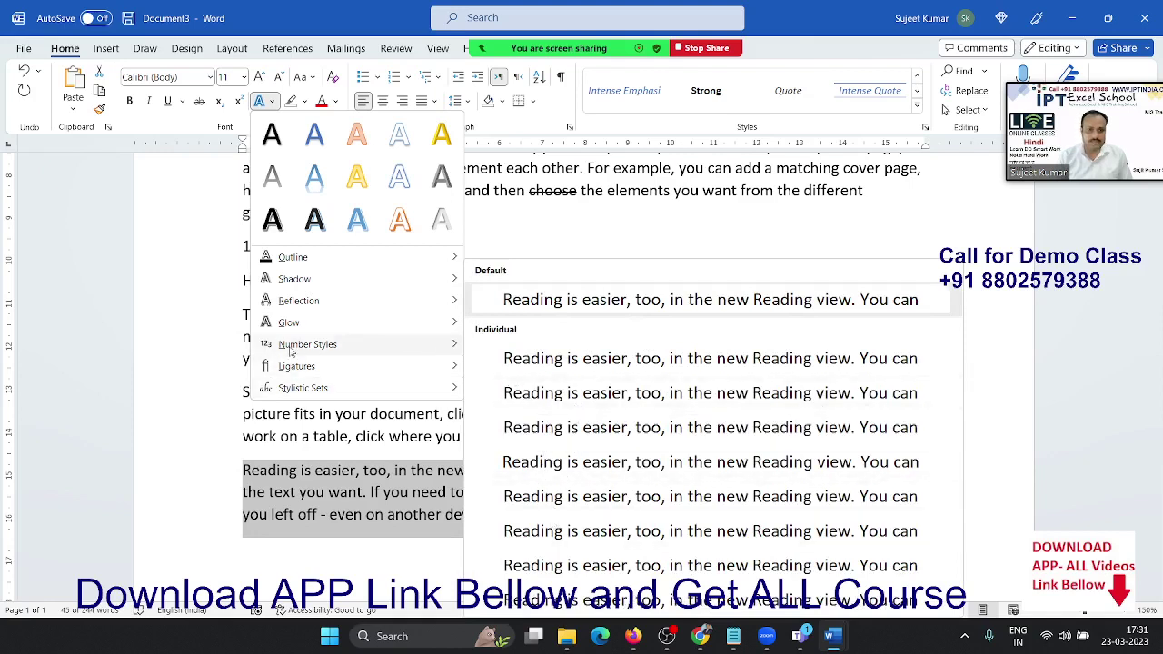
click(186, 277)
scroll(321, 316, up, 2)
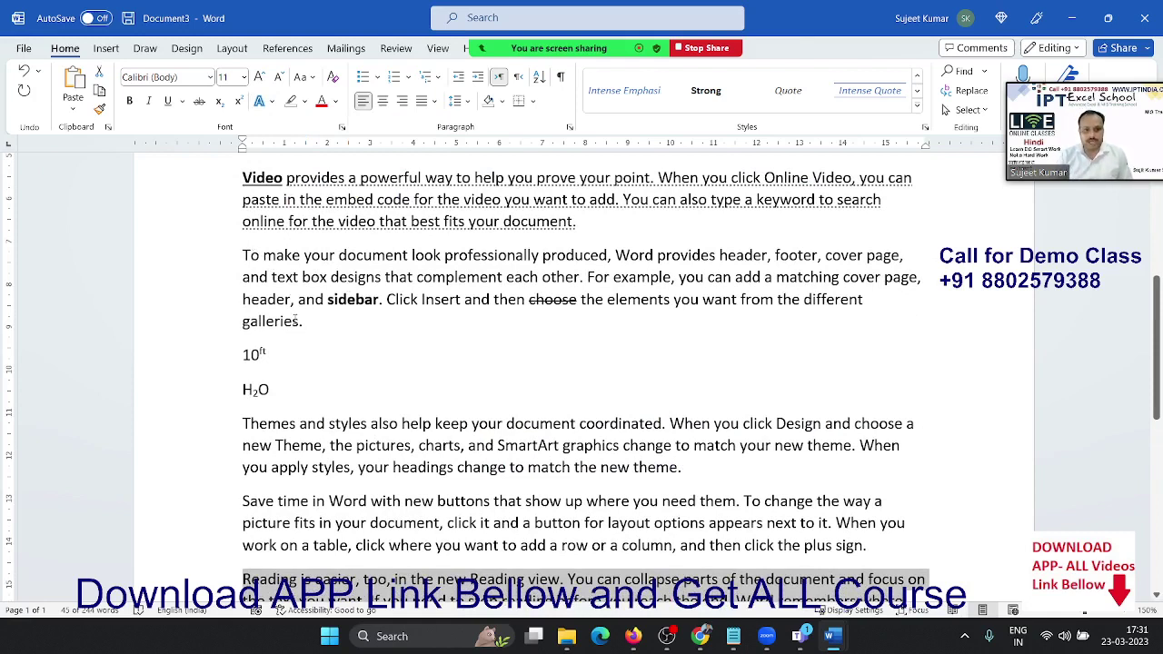
Step: Highlight the first line of the 'To make your document' paragraph in yellow
drag(242, 255, 902, 253)
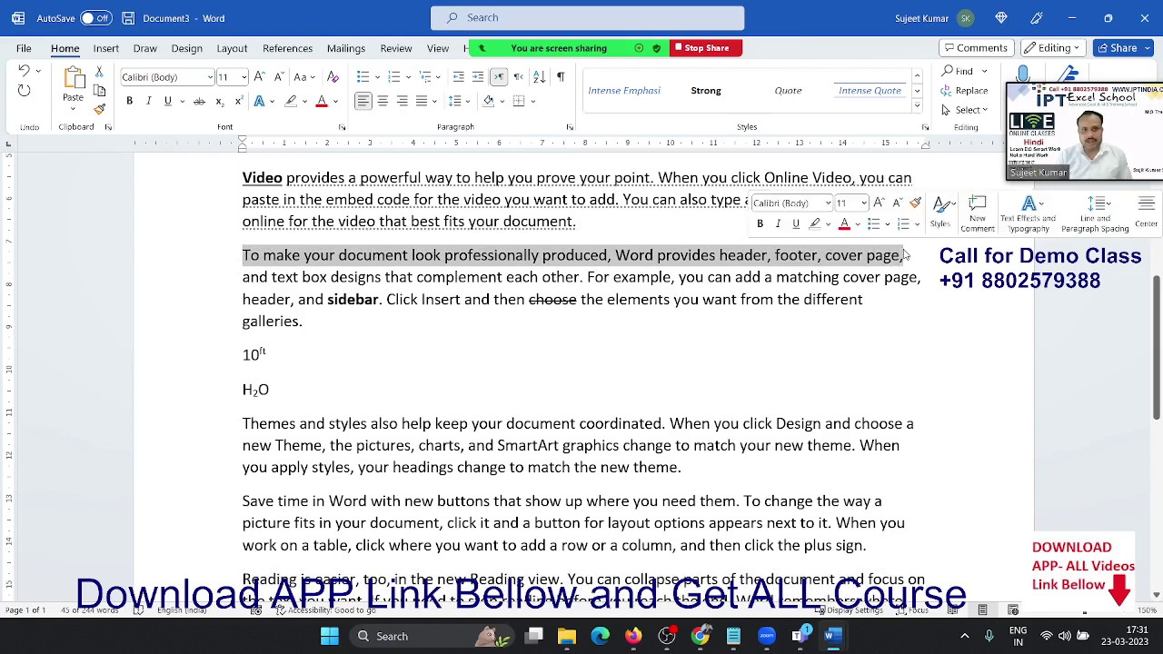
click(306, 101)
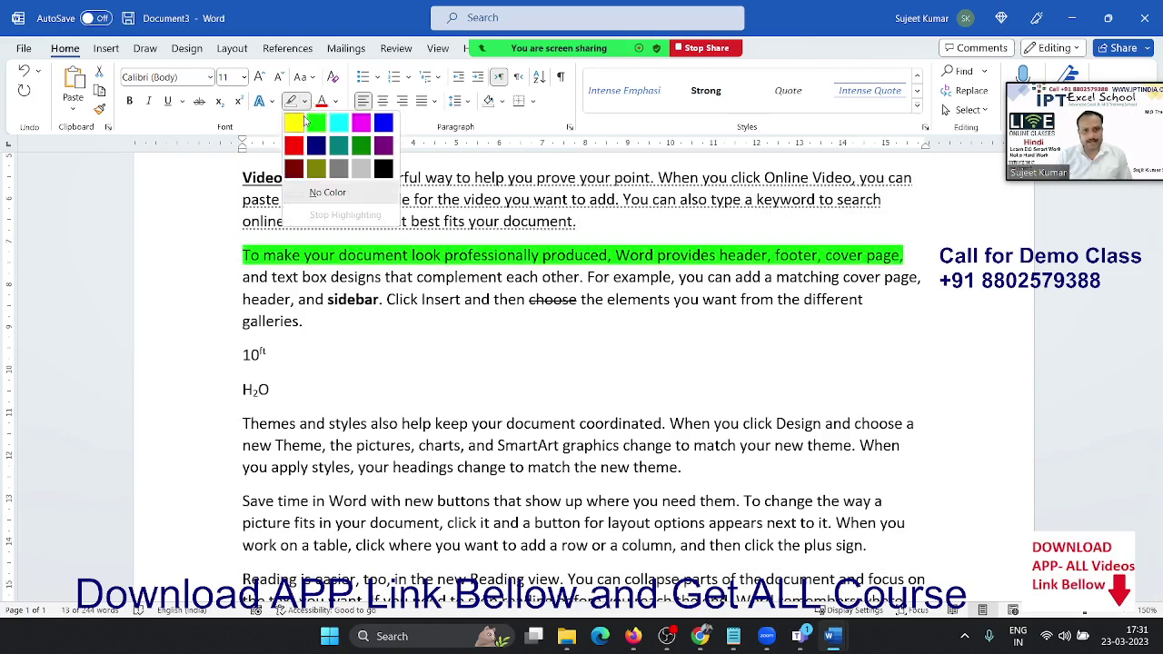
click(293, 122)
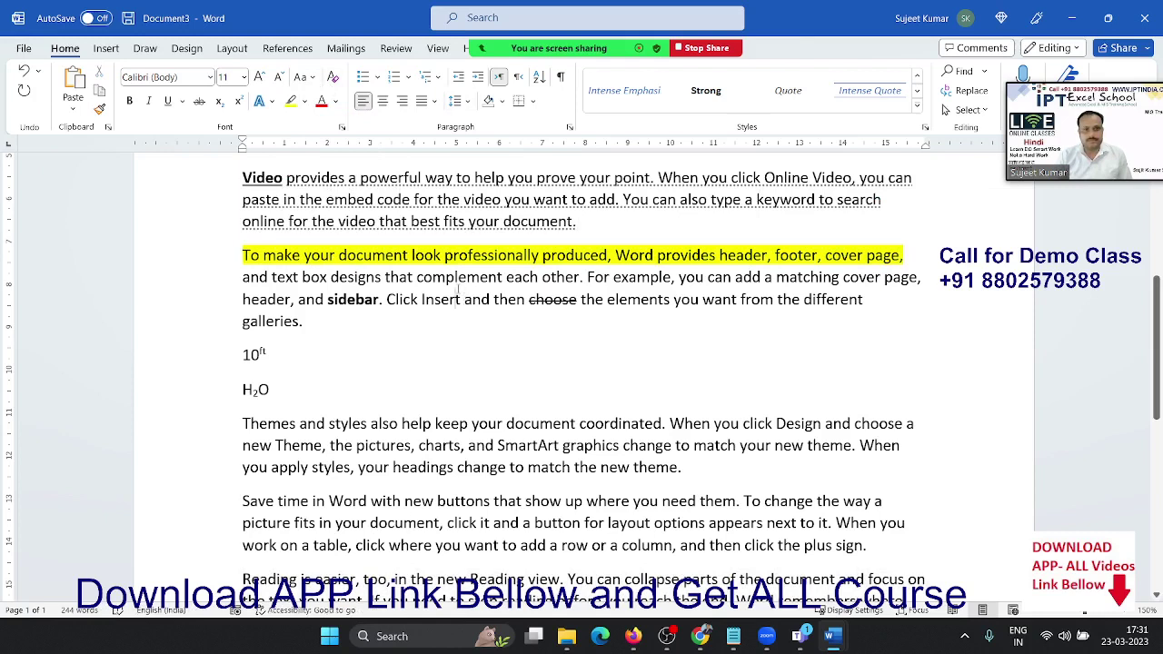
Step: Color the text from 'header, and sidebar' through 'galleries.' red
drag(317, 321, 264, 302)
click(319, 101)
click(394, 388)
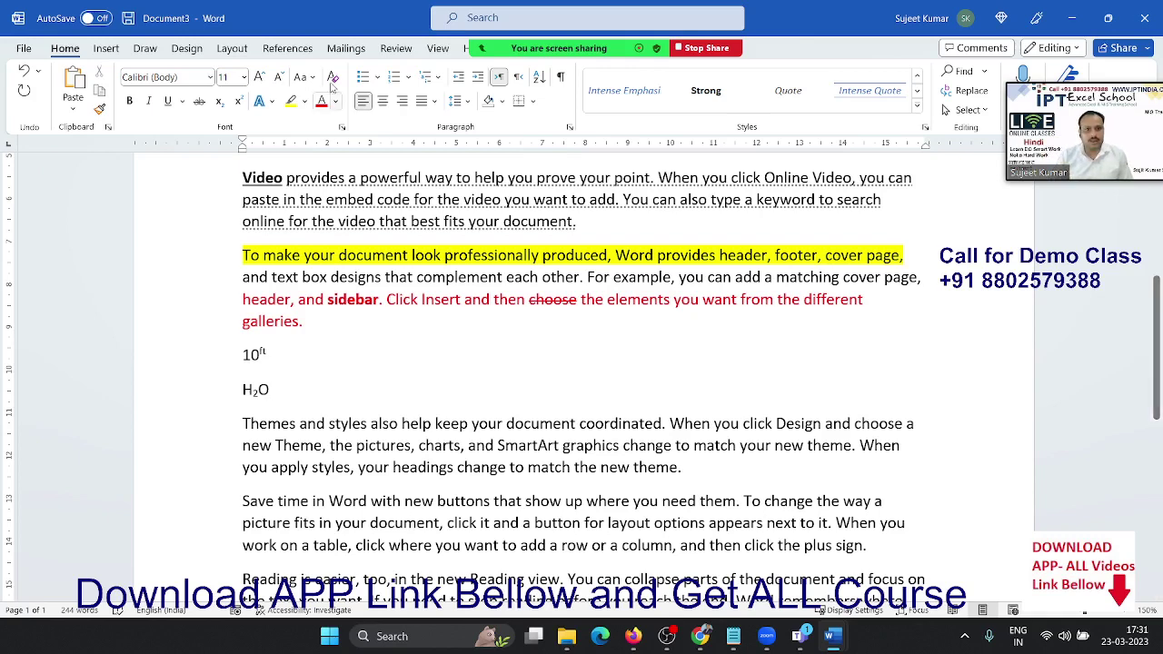
Step: Select the whole document and try center, right, then left alignment
scroll(339, 324, up, 5)
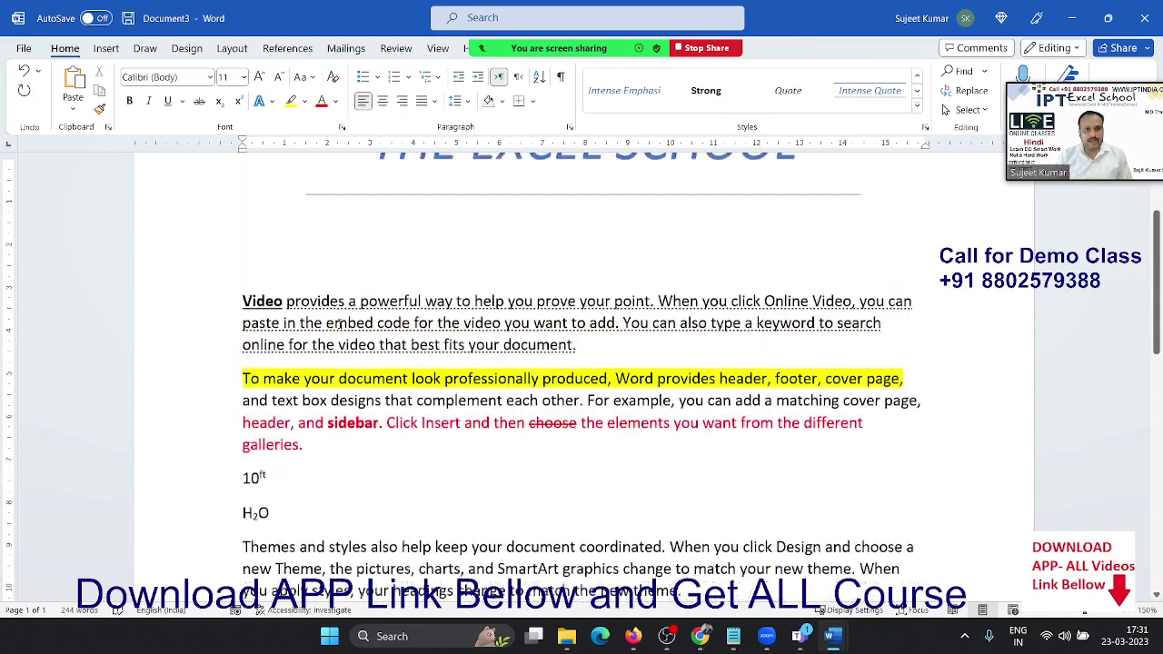
scroll(339, 323, down, 2)
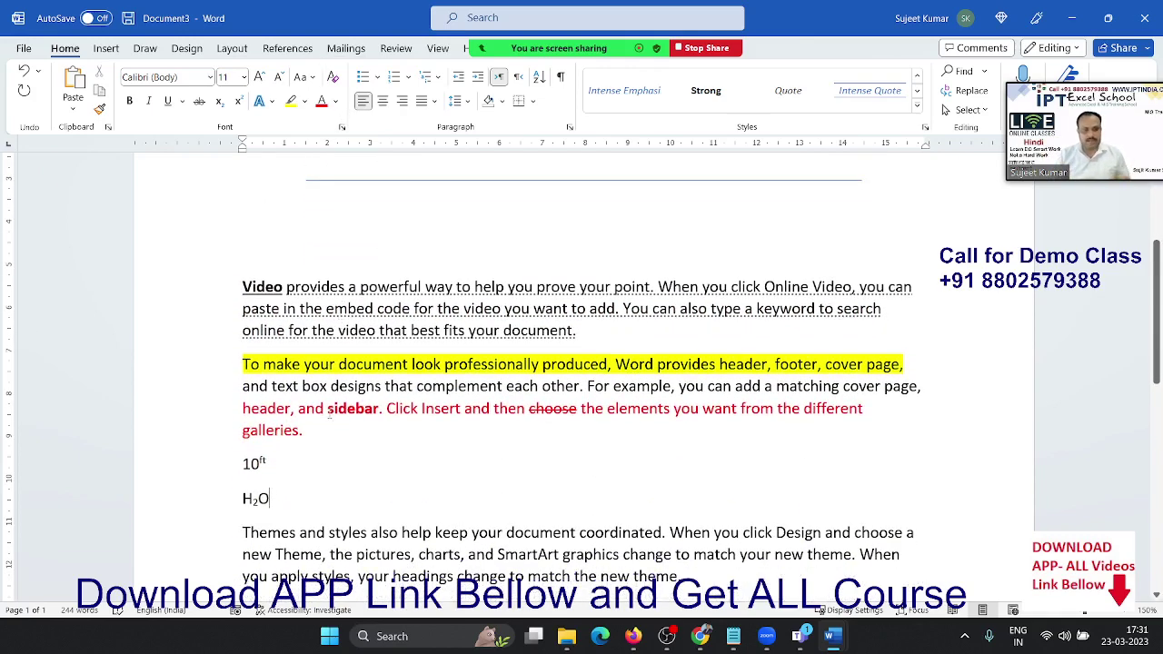
key(ctrl+a)
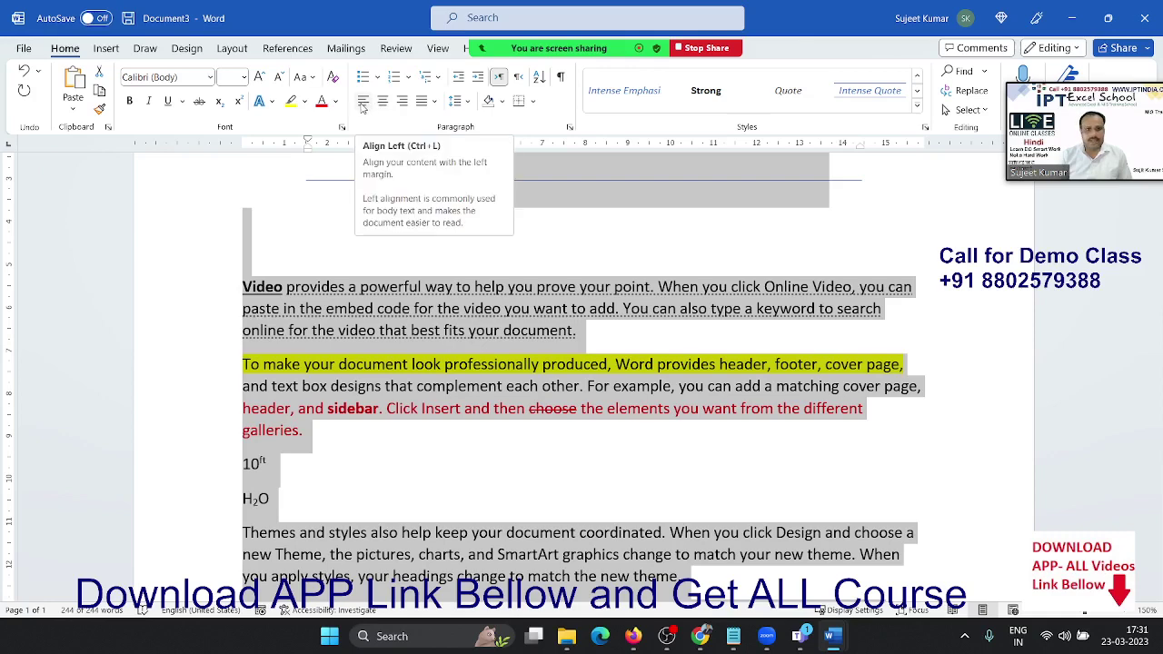
click(384, 106)
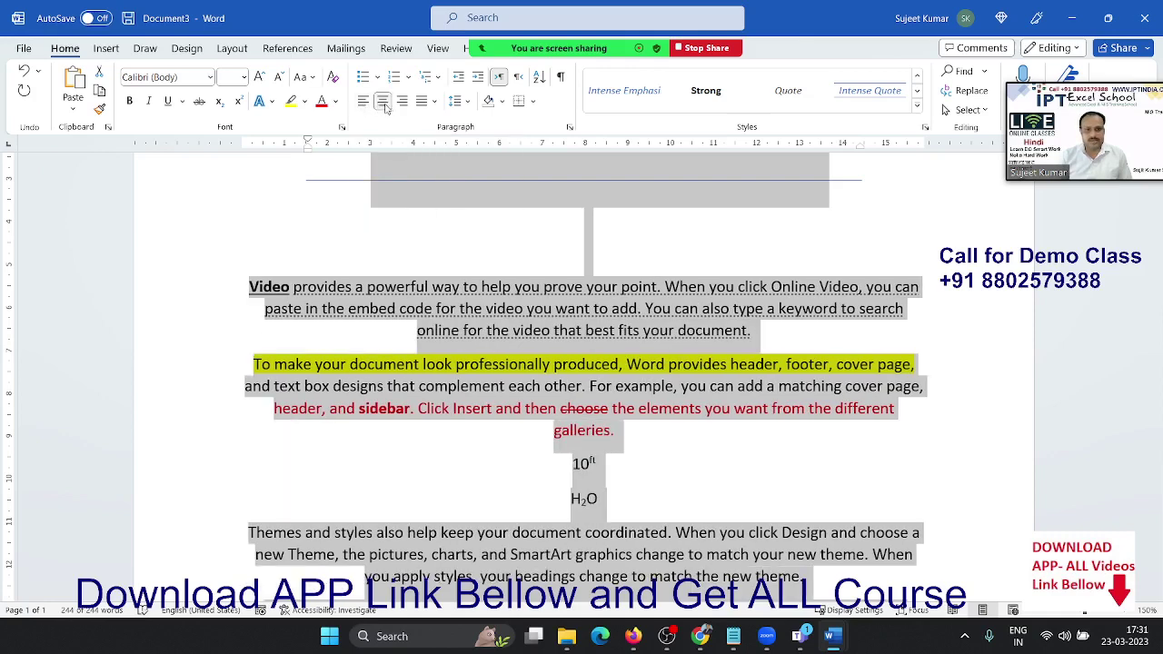
click(403, 104)
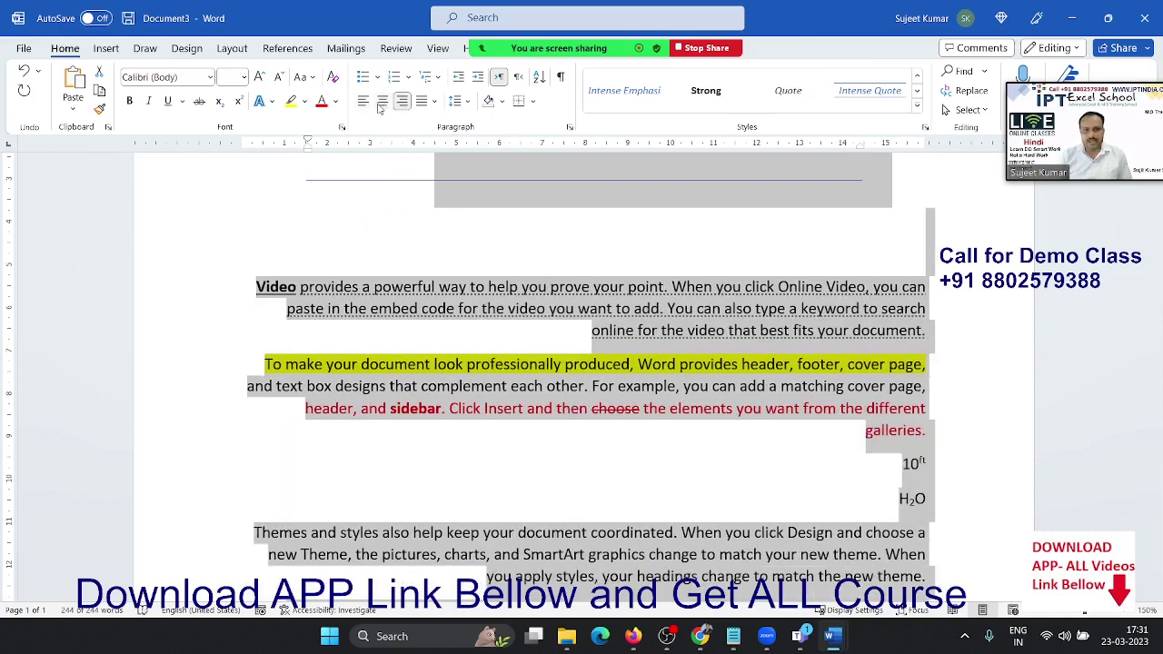
click(363, 106)
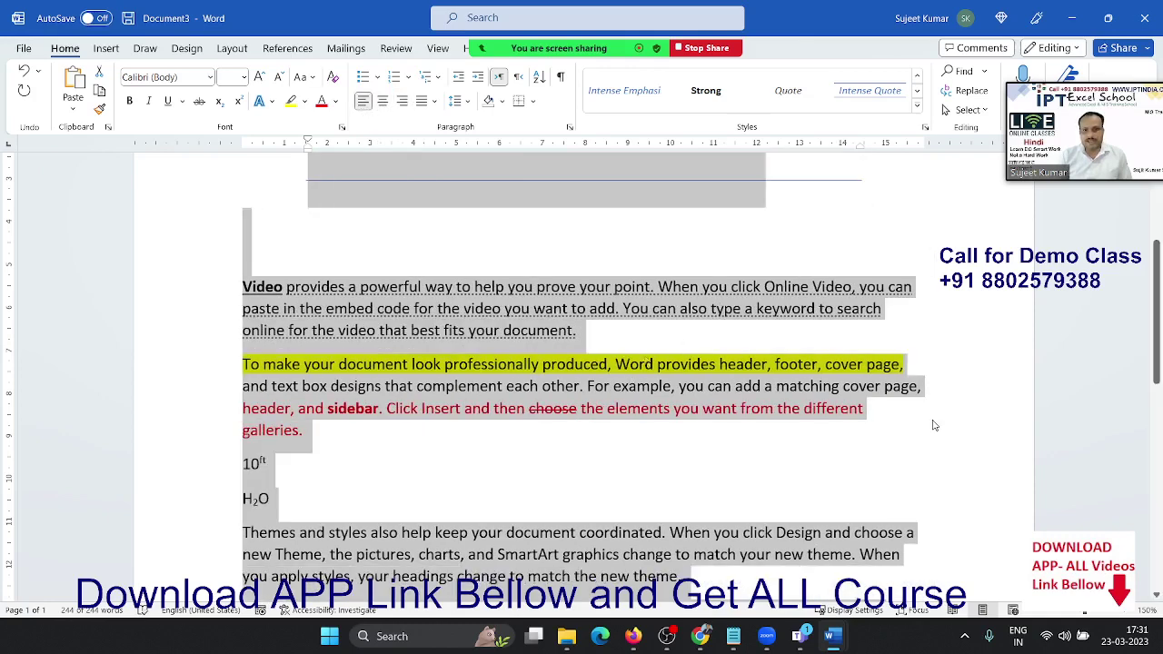
Step: Justify all paragraphs evenly between both margins
scroll(933, 434, up, 3)
scroll(933, 436, down, 3)
scroll(934, 444, down, 3)
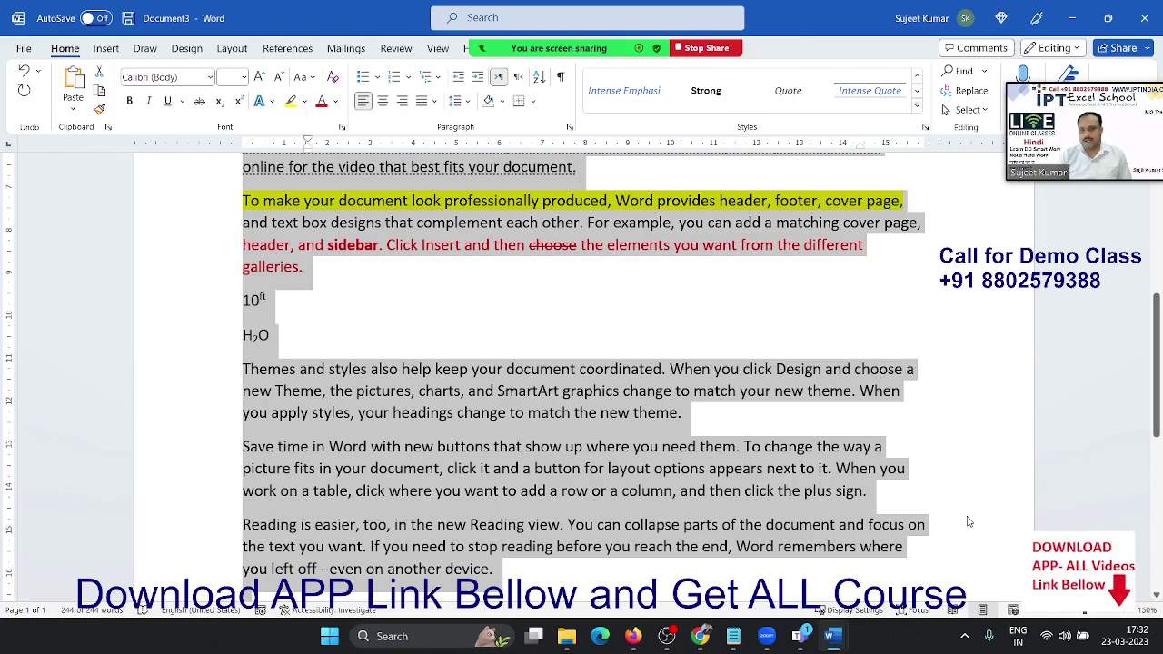
click(424, 109)
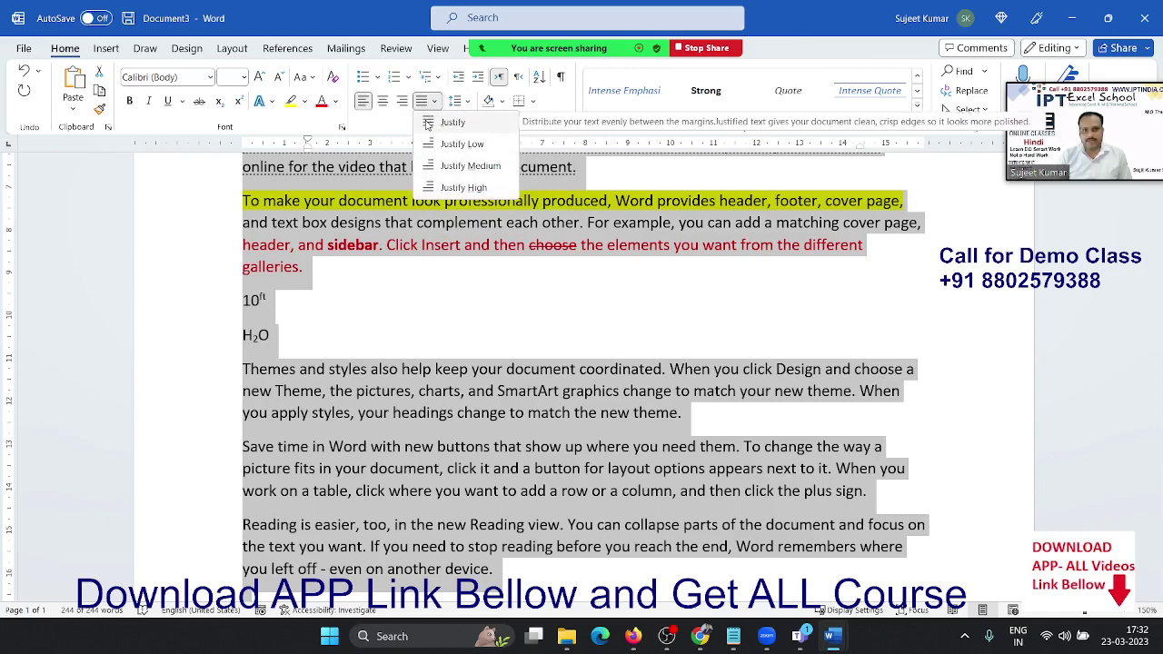
click(427, 124)
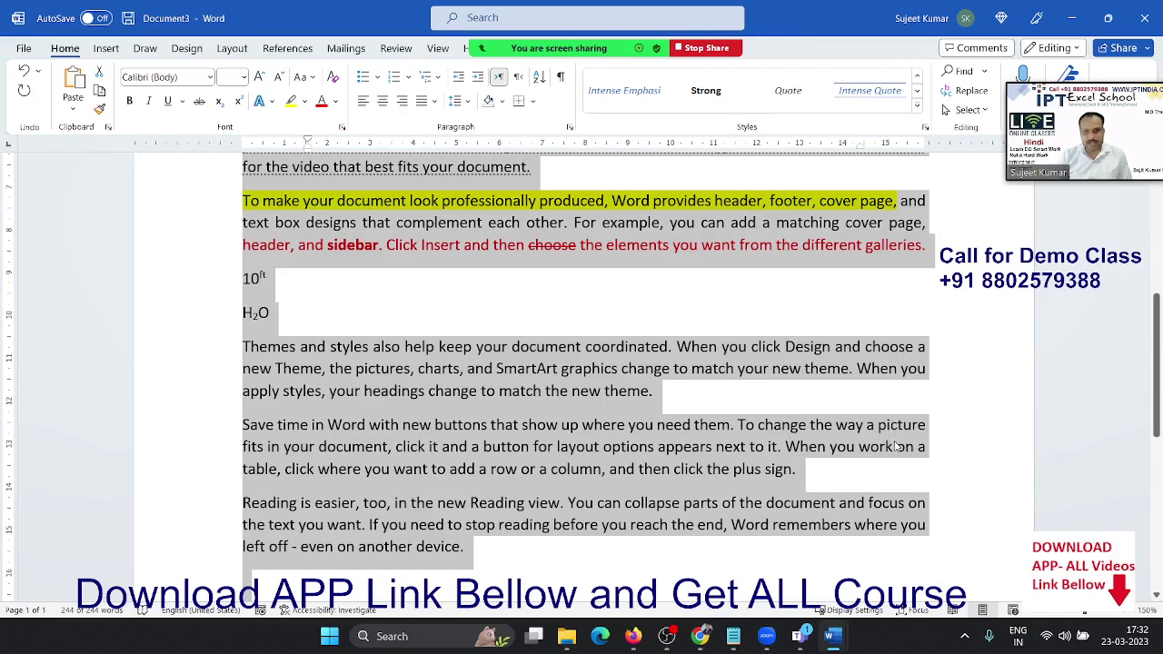
scroll(899, 450, down, 1)
scroll(890, 471, up, 3)
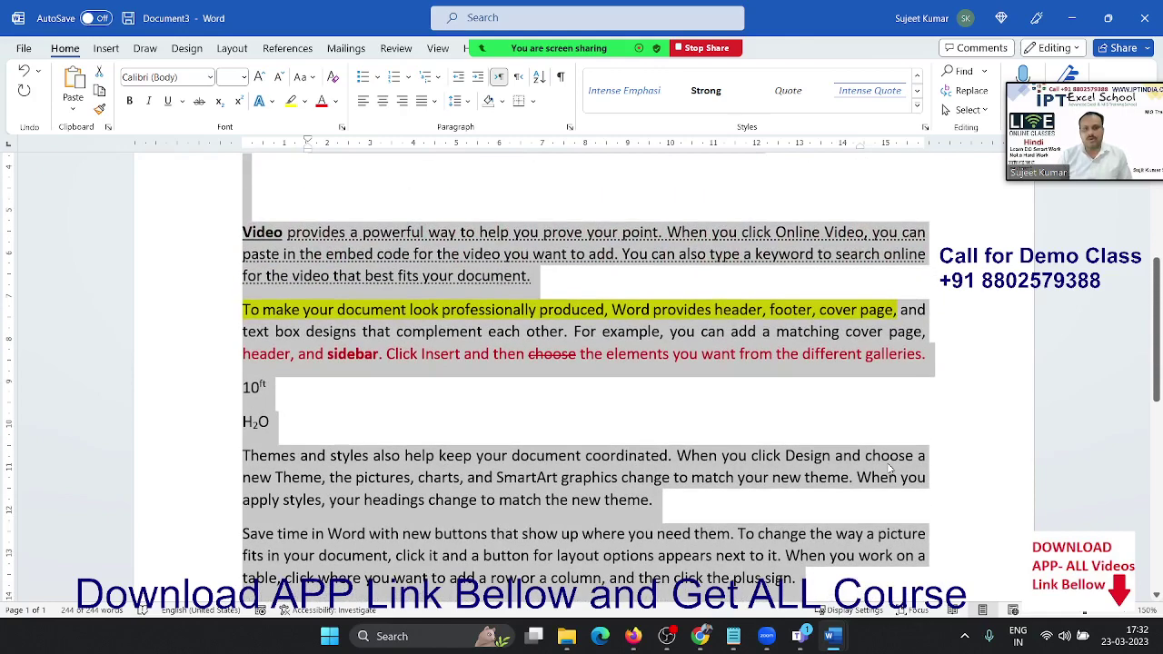
scroll(890, 468, up, 2)
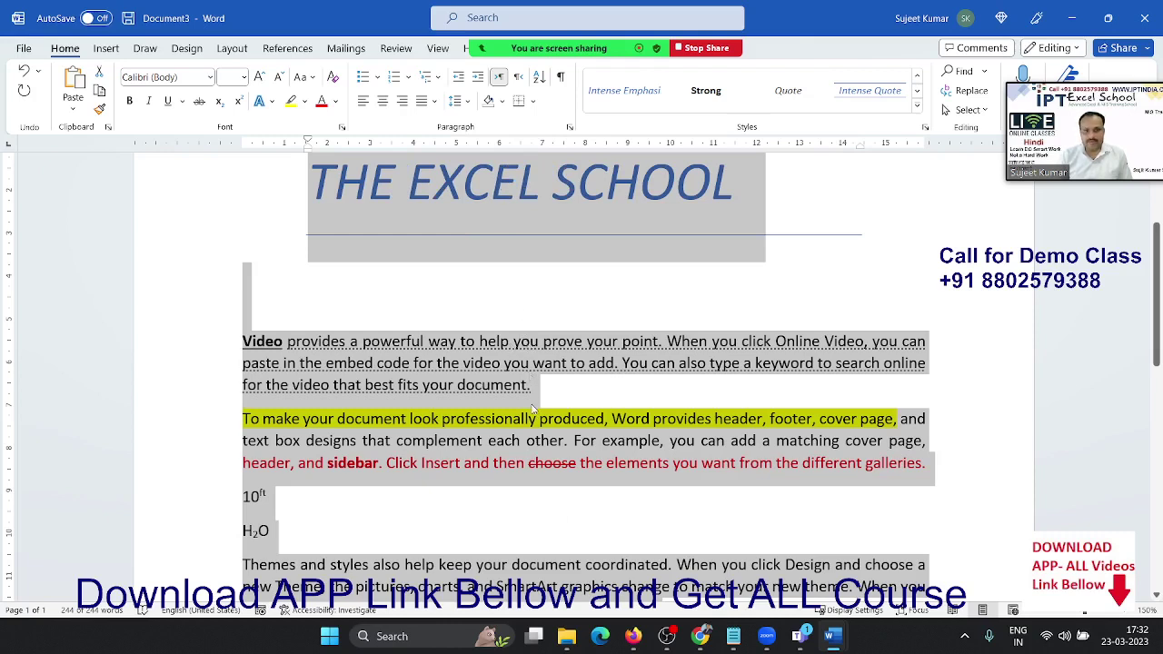
click(498, 101)
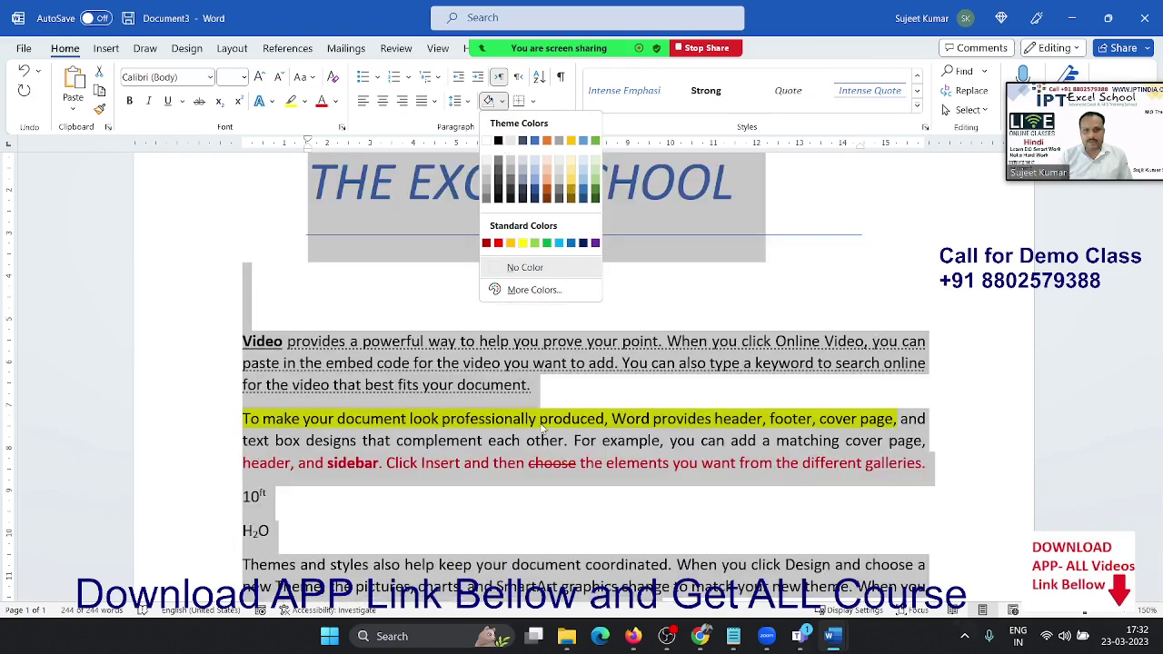
click(532, 438)
click(532, 438)
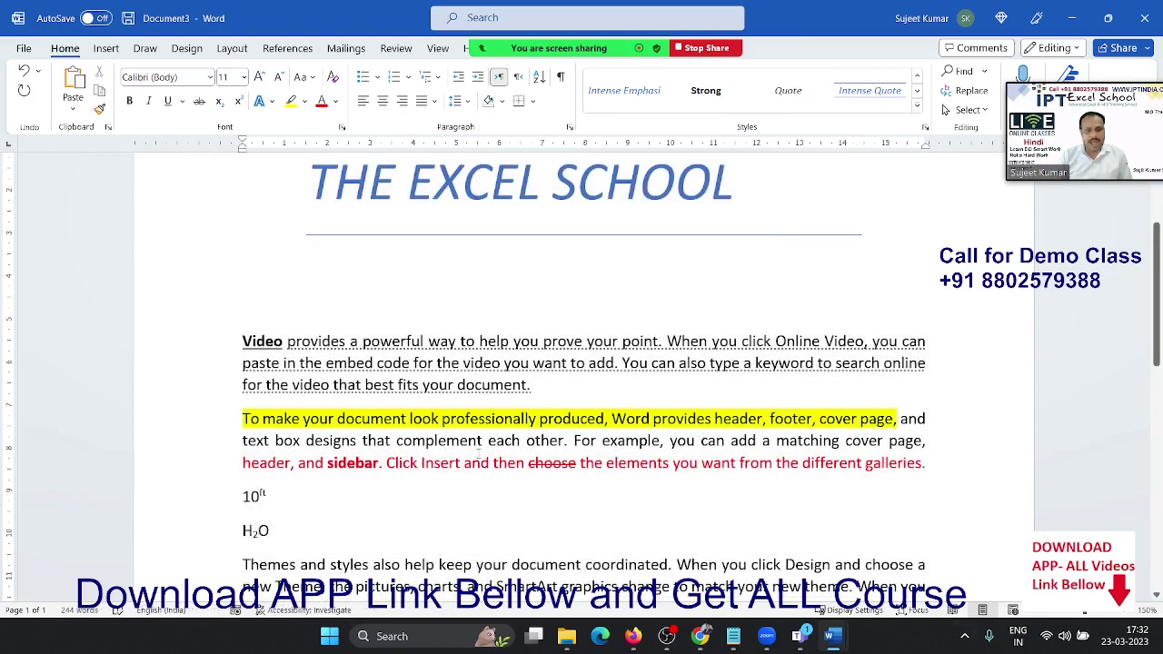
drag(530, 386, 243, 386)
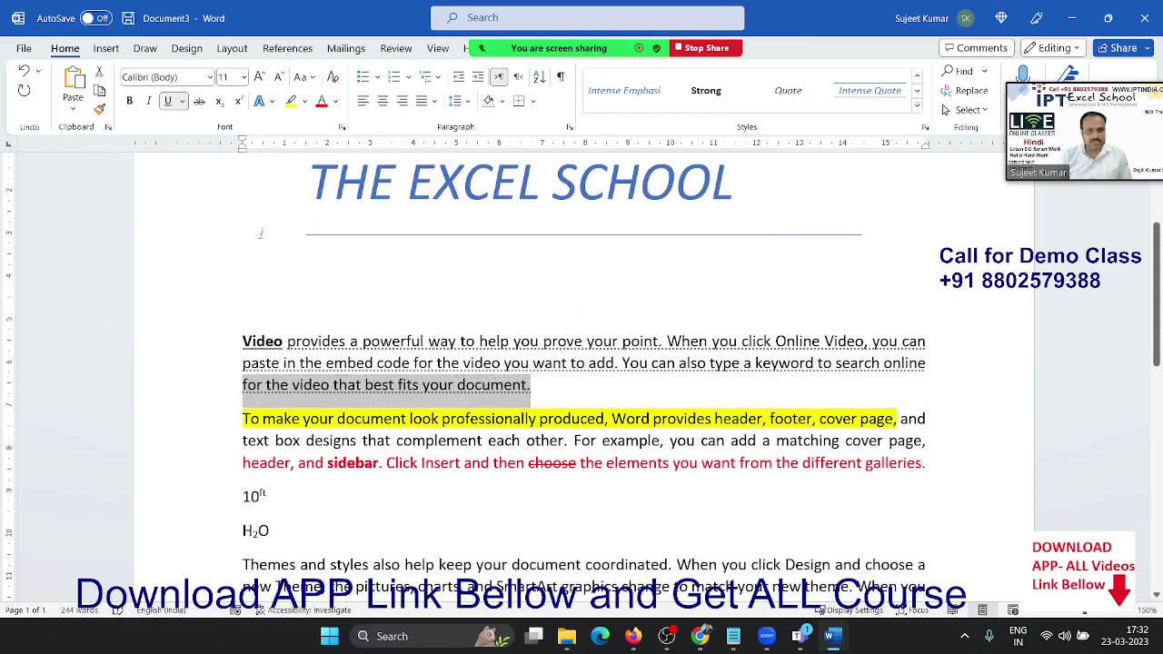
click(291, 101)
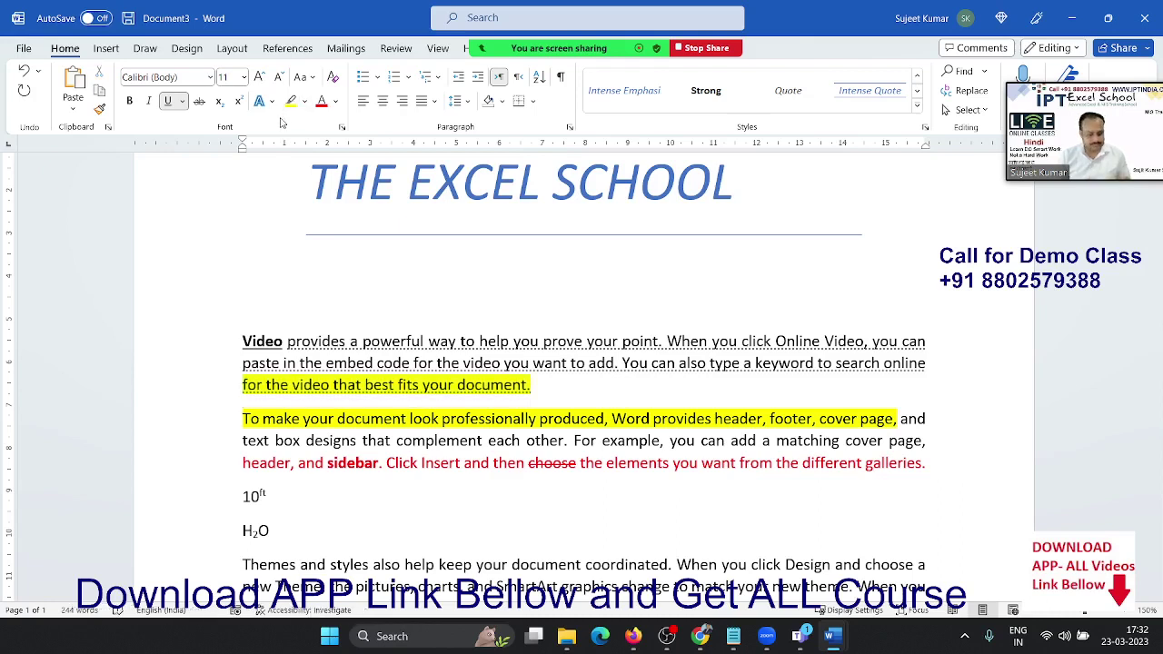
key(ctrl+z)
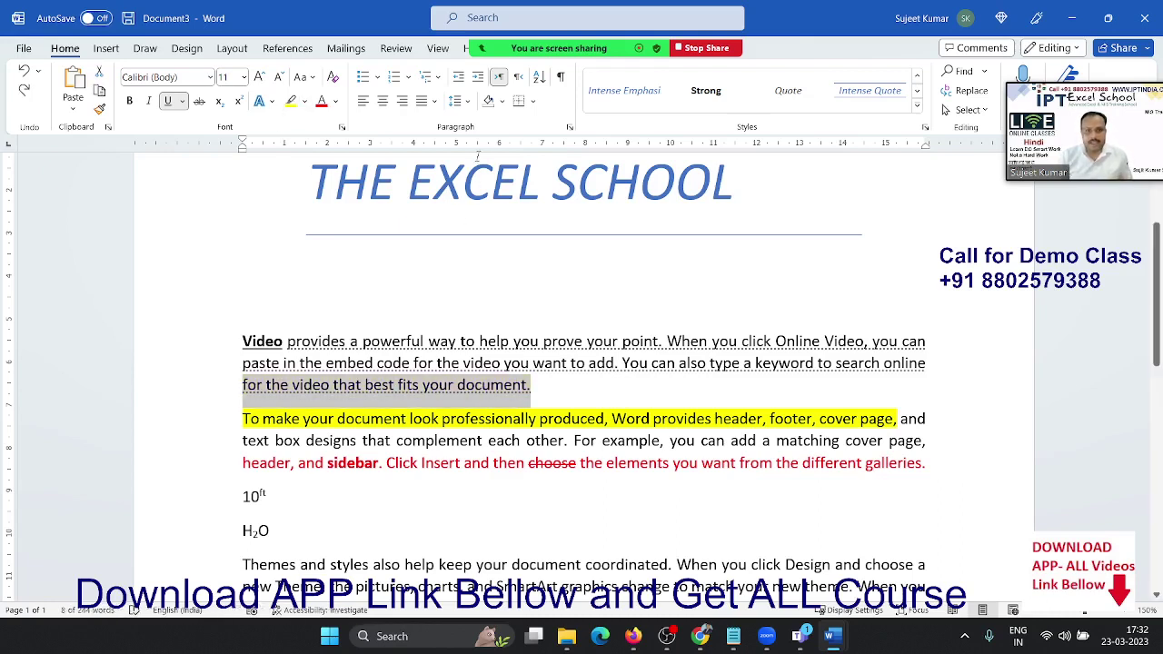
click(506, 101)
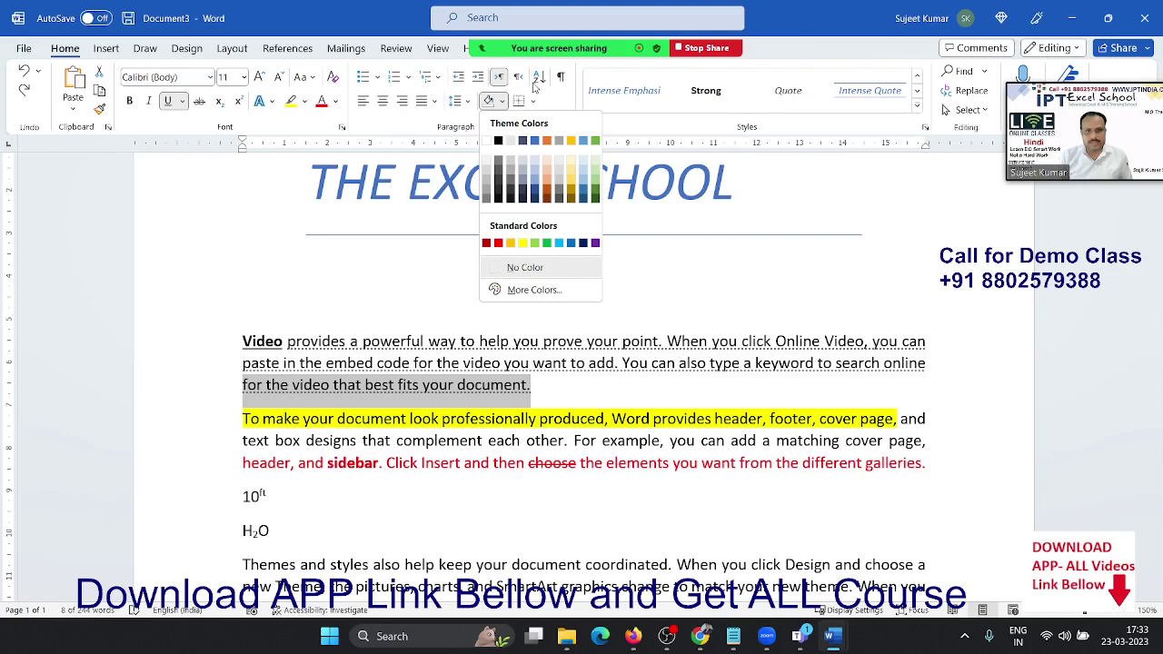
click(184, 306)
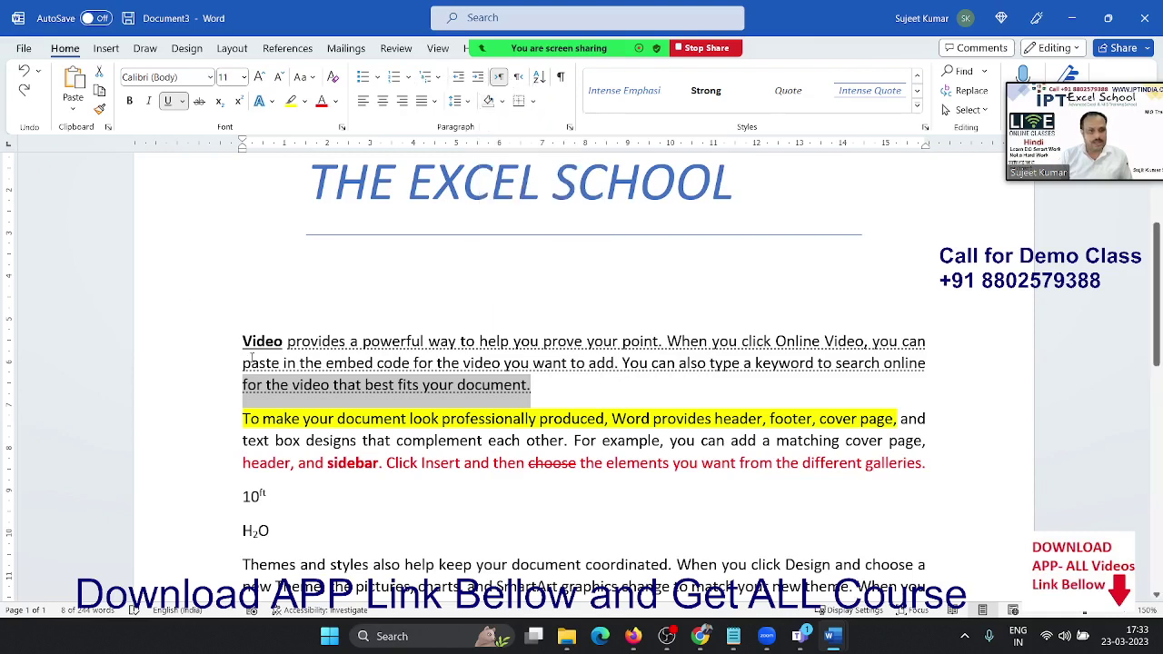
click(253, 409)
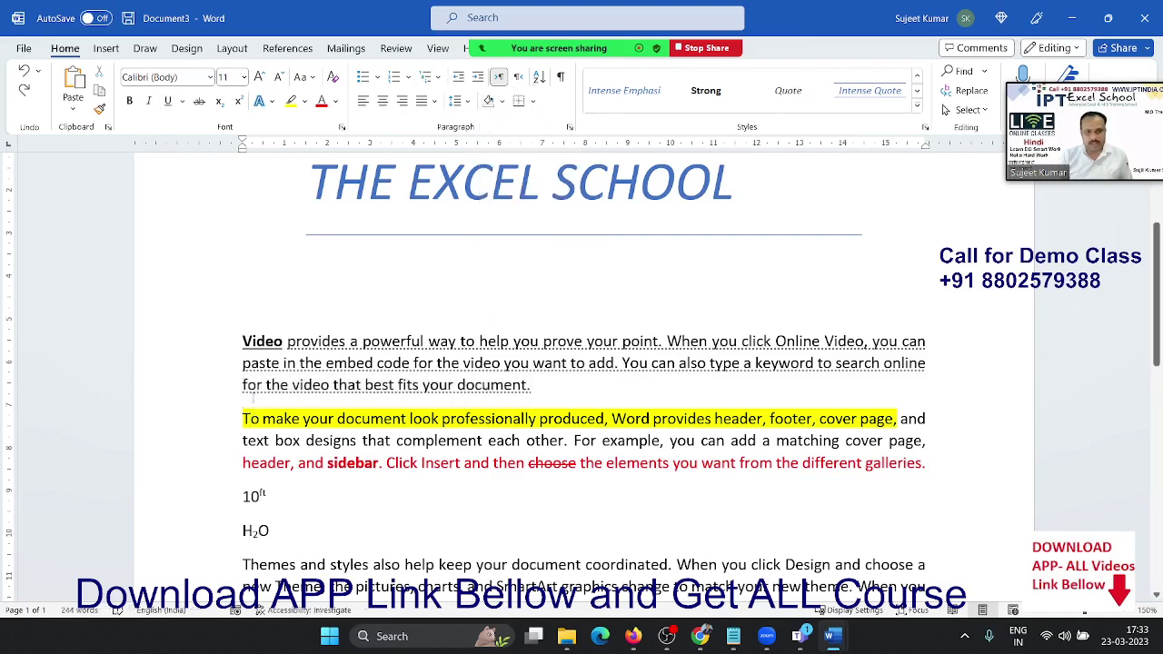
drag(253, 409, 254, 400)
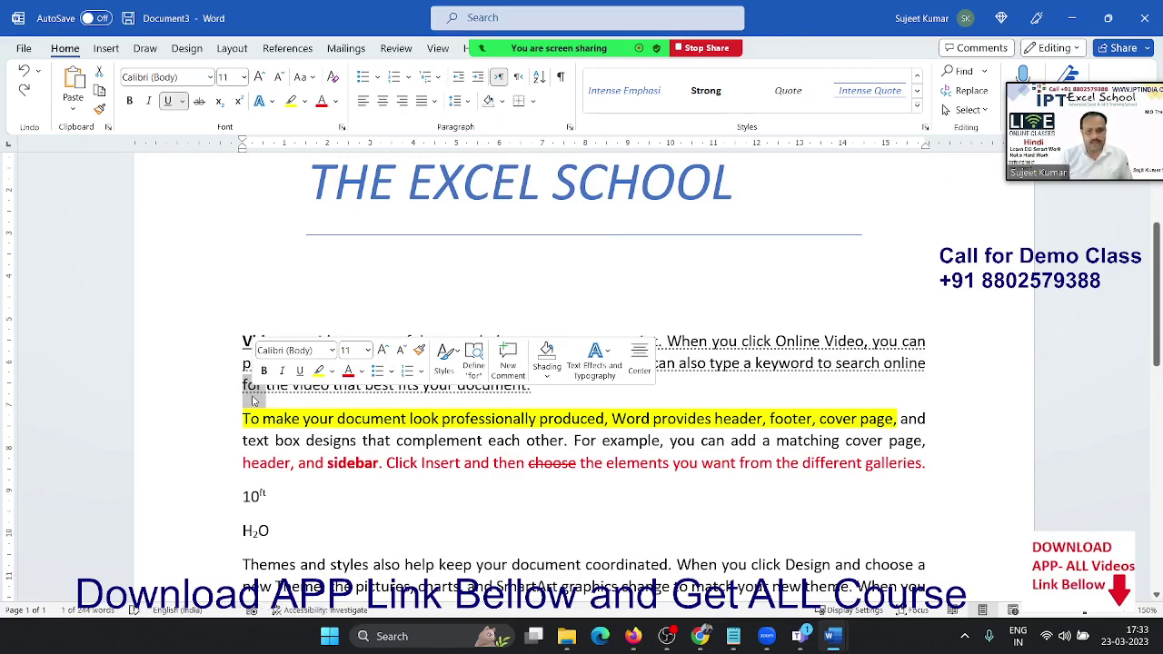
scroll(274, 389, down, 5)
scroll(275, 382, up, 5)
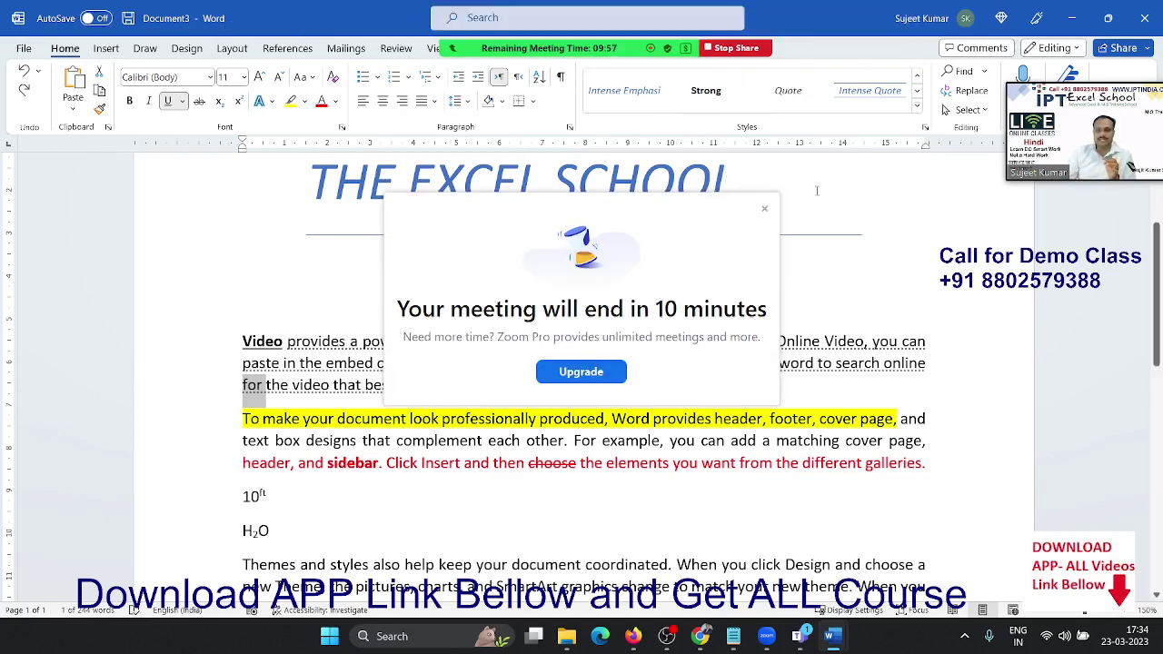
Step: Close the Zoom meeting-ending notice and place the cursor after the THE EXCEL SCHOOL title
click(764, 209)
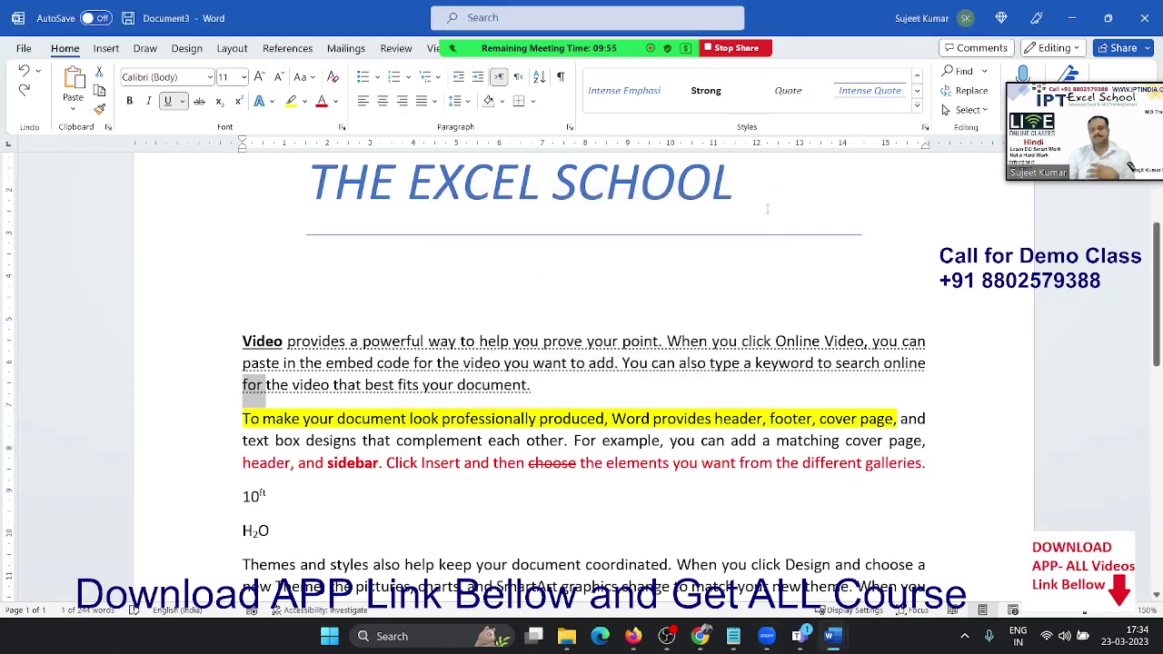
click(767, 209)
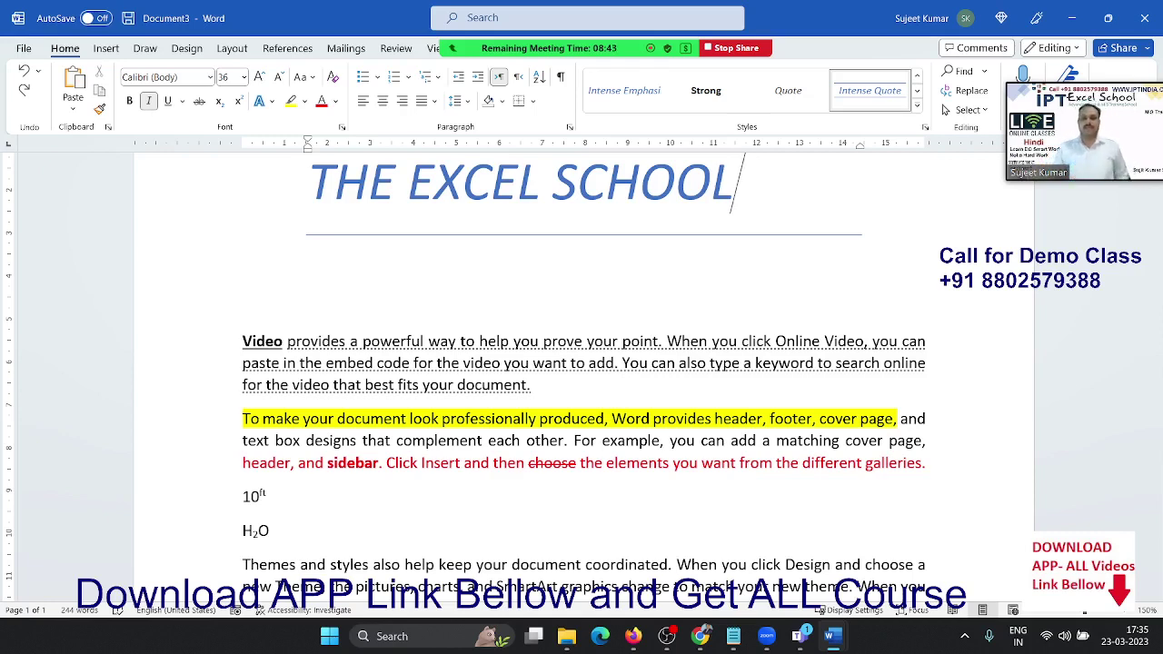
scroll(1016, 382, up, 3)
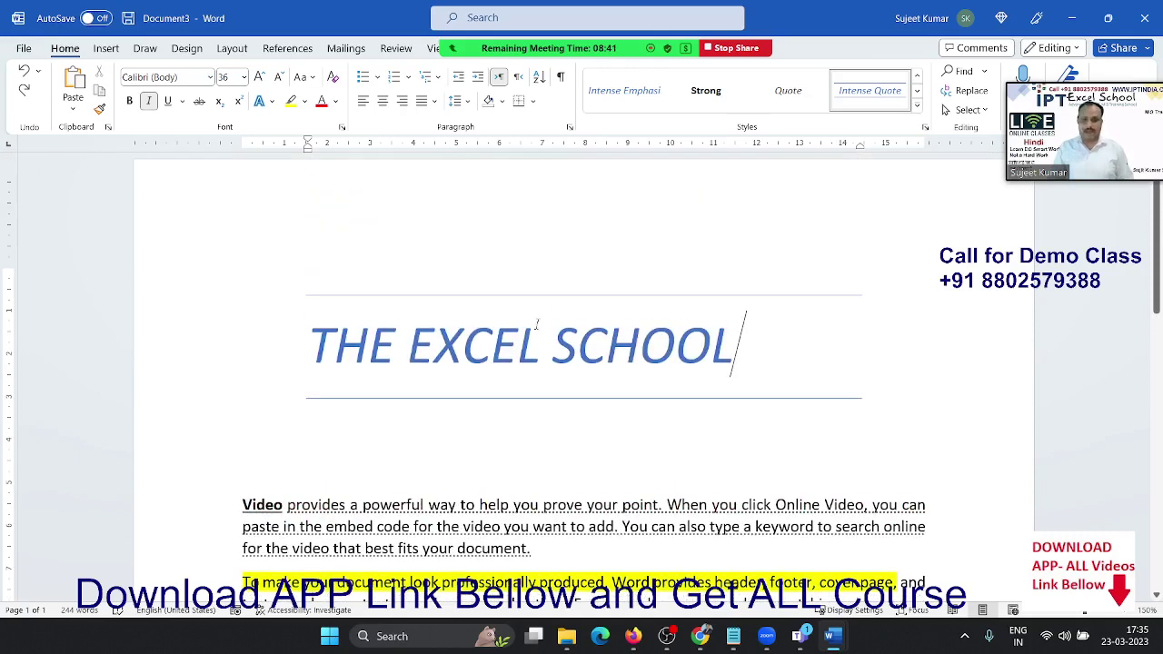